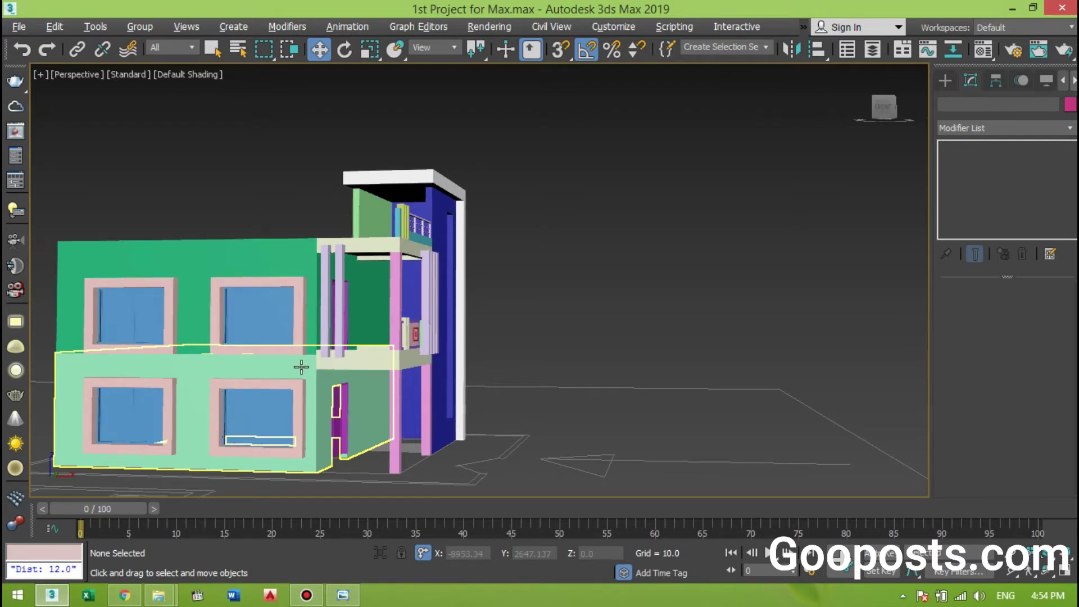
Step: Orbit and zoom around the house's blue and green walls, then restore four viewports with Top active
mouse_move(285, 376)
alt+middle_down()
mouse_move(354, 359)
mouse_move(357, 378)
alt+middle_up()
scroll(366, 339, up, 1)
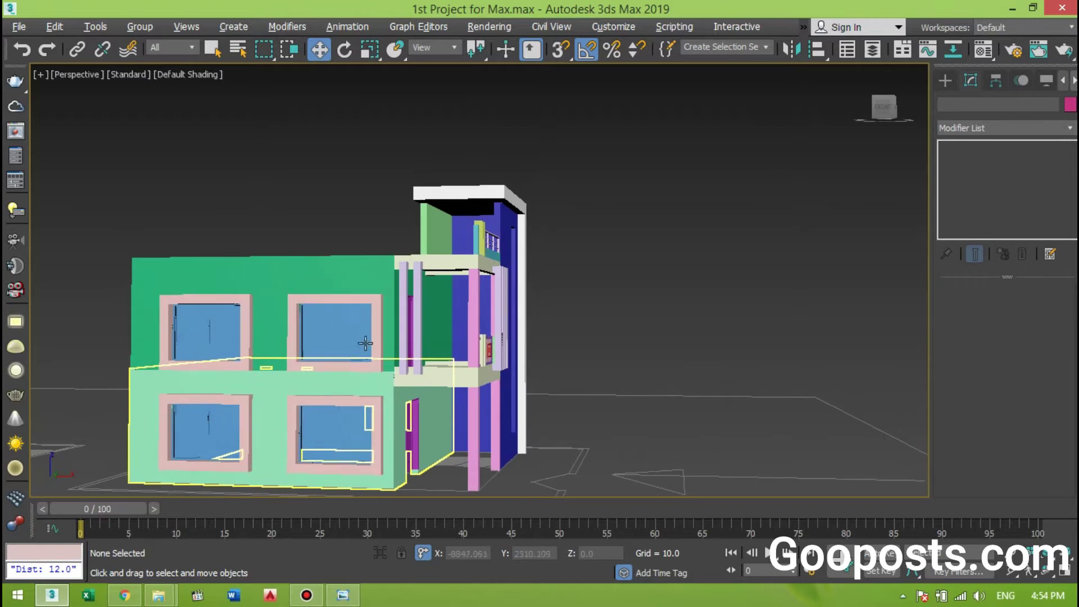
scroll(387, 285, up, 3)
mouse_move(394, 296)
alt+middle_down()
mouse_move(269, 298)
mouse_move(237, 278)
mouse_move(271, 265)
mouse_move(354, 308)
mouse_move(306, 308)
alt+middle_up()
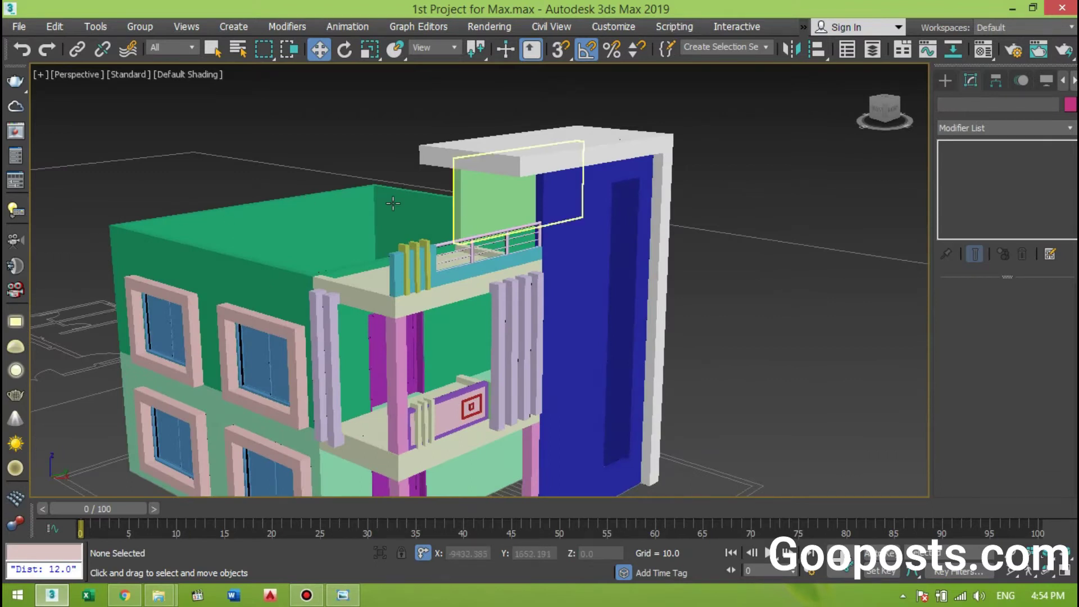
scroll(397, 210, down, 3)
alt+middle_drag(395, 266, 438, 262)
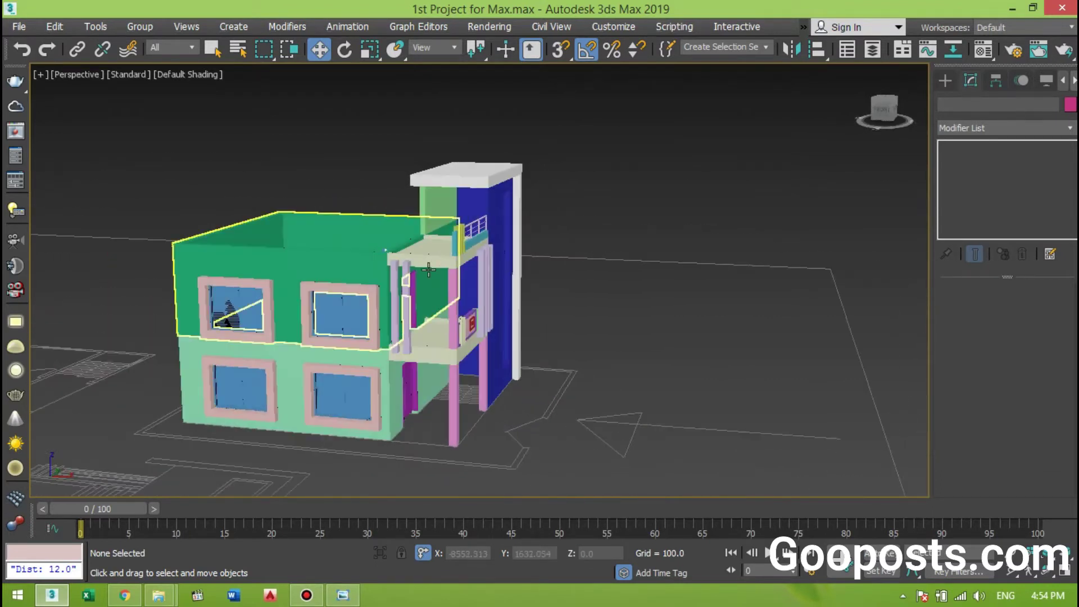
key(alt+w)
middle_drag(221, 174, 289, 157)
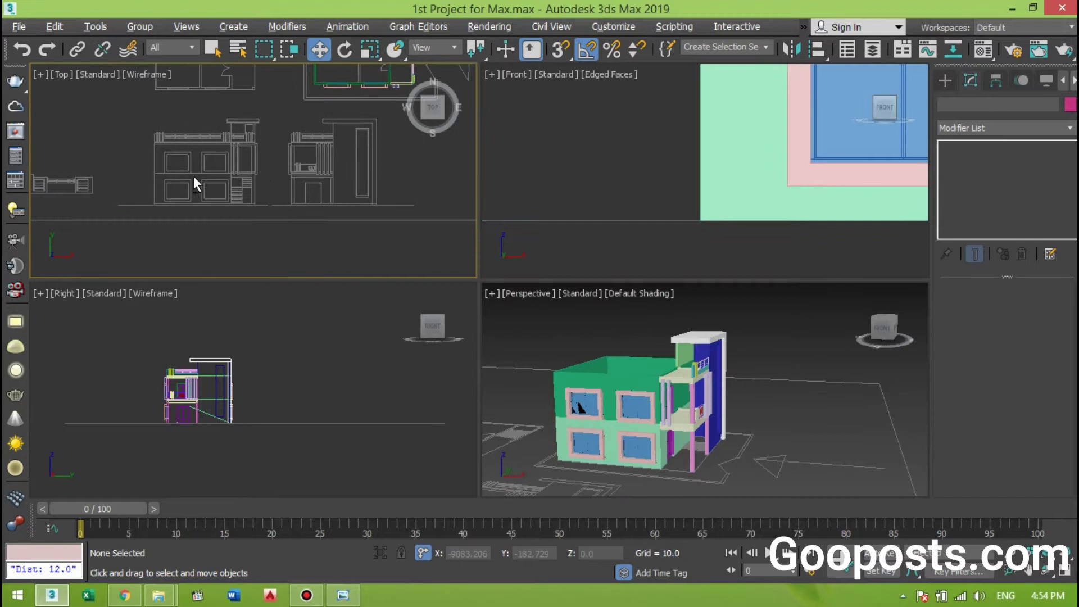
Step: Maximize the Top view and pan it to frame the balcony railing and windows
key(alt+w)
middle_drag(314, 270, 292, 353)
scroll(331, 343, up, 5)
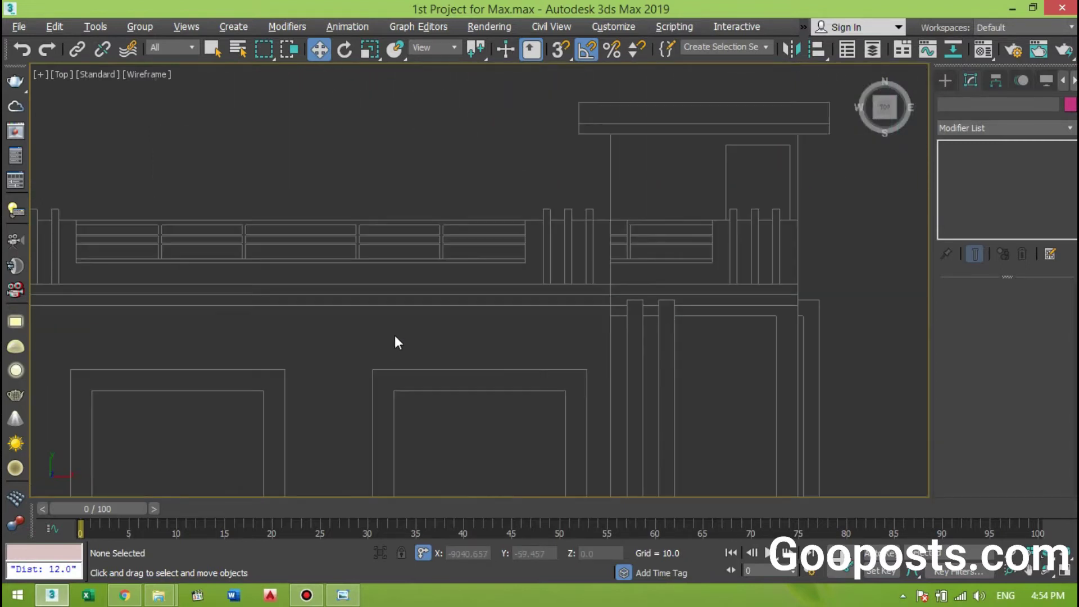
middle_drag(455, 305, 467, 320)
scroll(295, 296, down, 2)
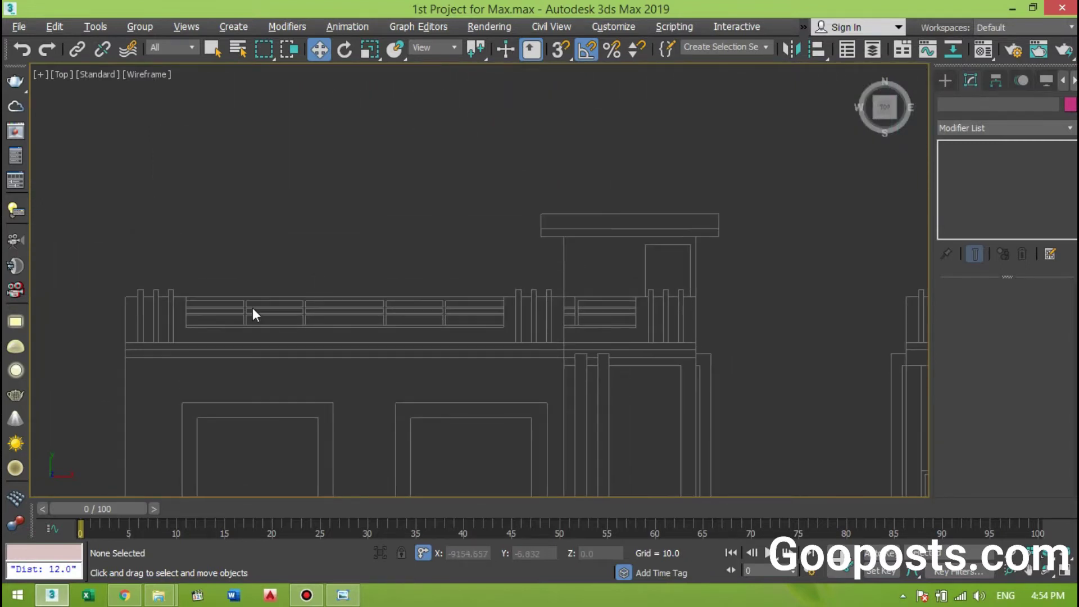
Step: Start a snapped Line outline at the parapet's top-left and bottom-left corners
click(948, 80)
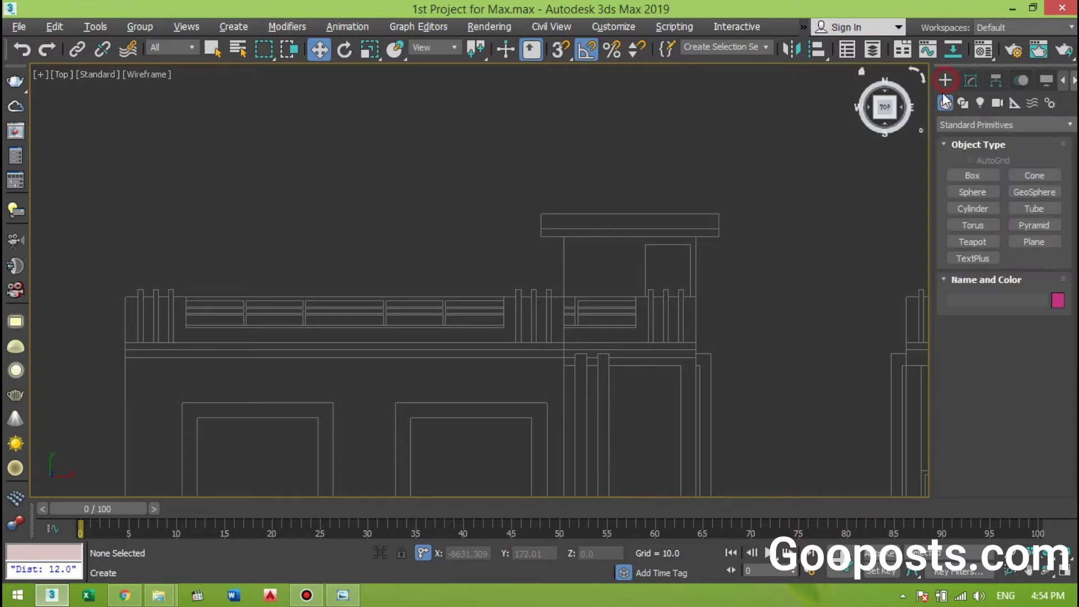
click(962, 104)
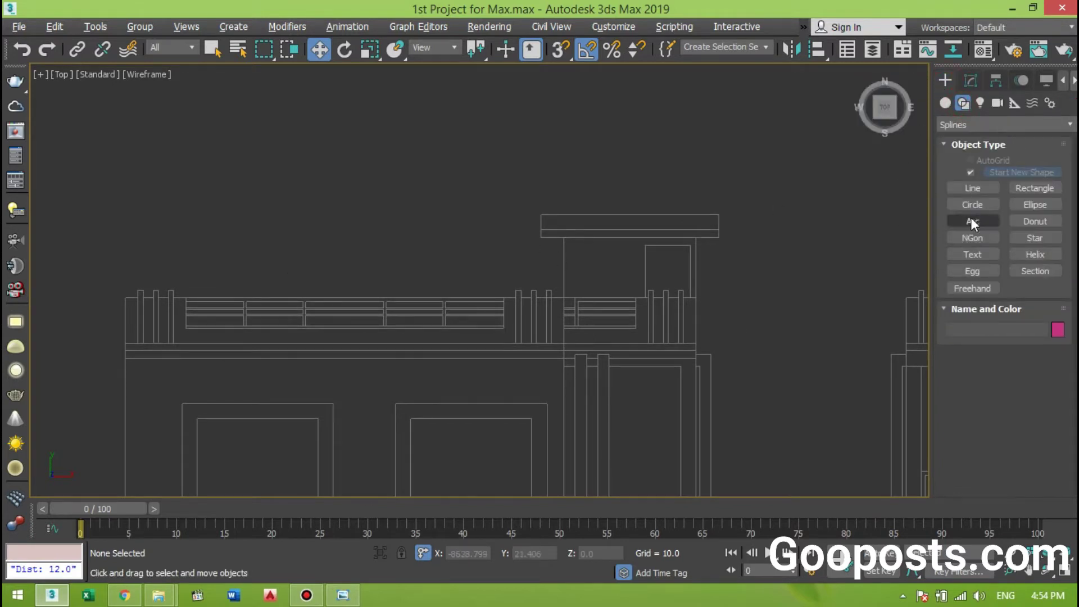
click(979, 192)
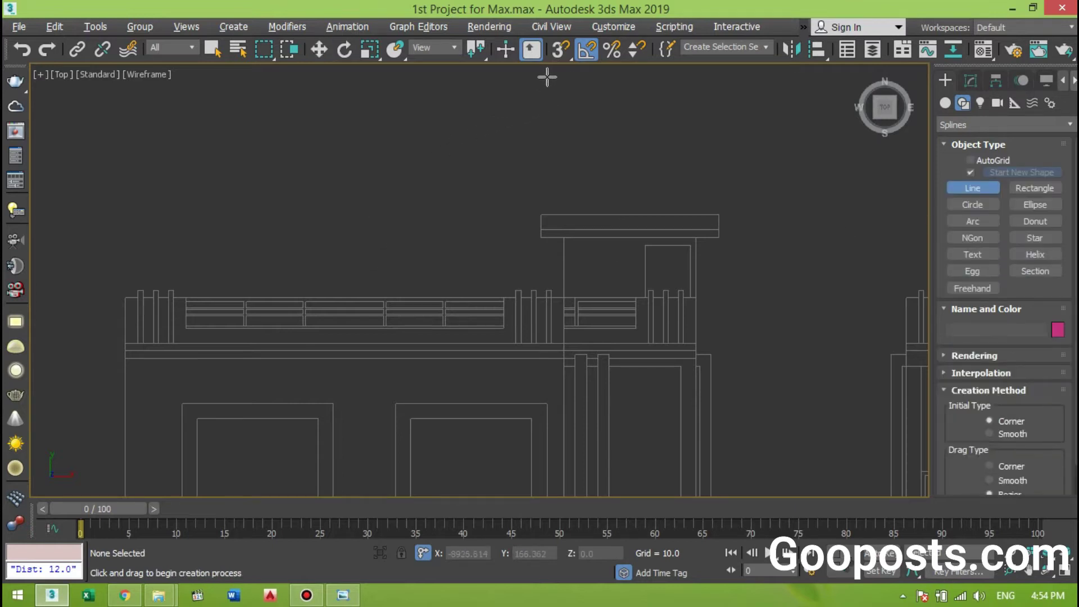
key(s)
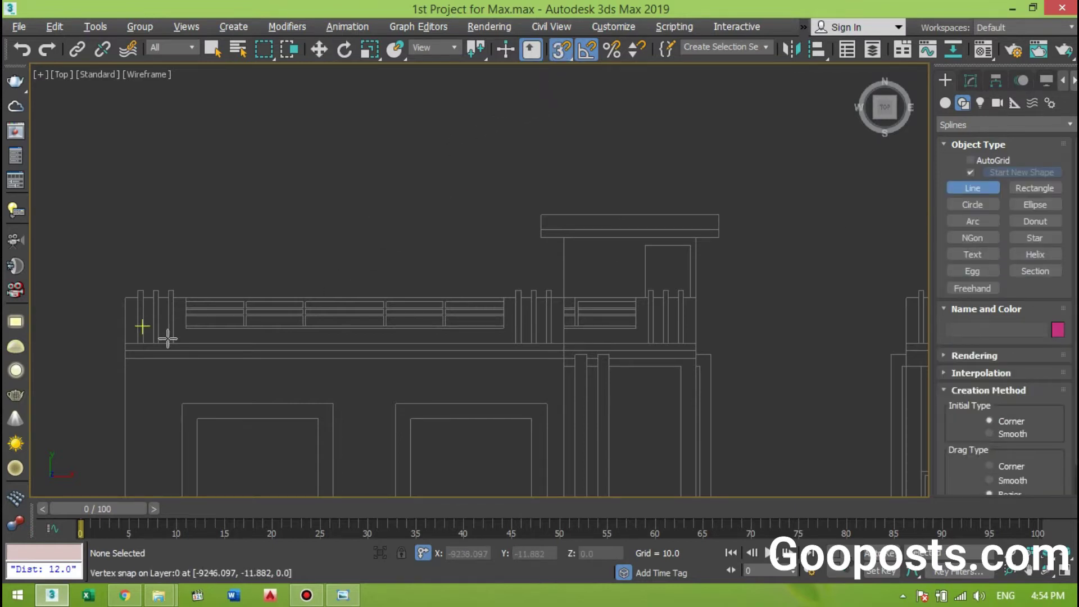
middle_drag(222, 372, 223, 374)
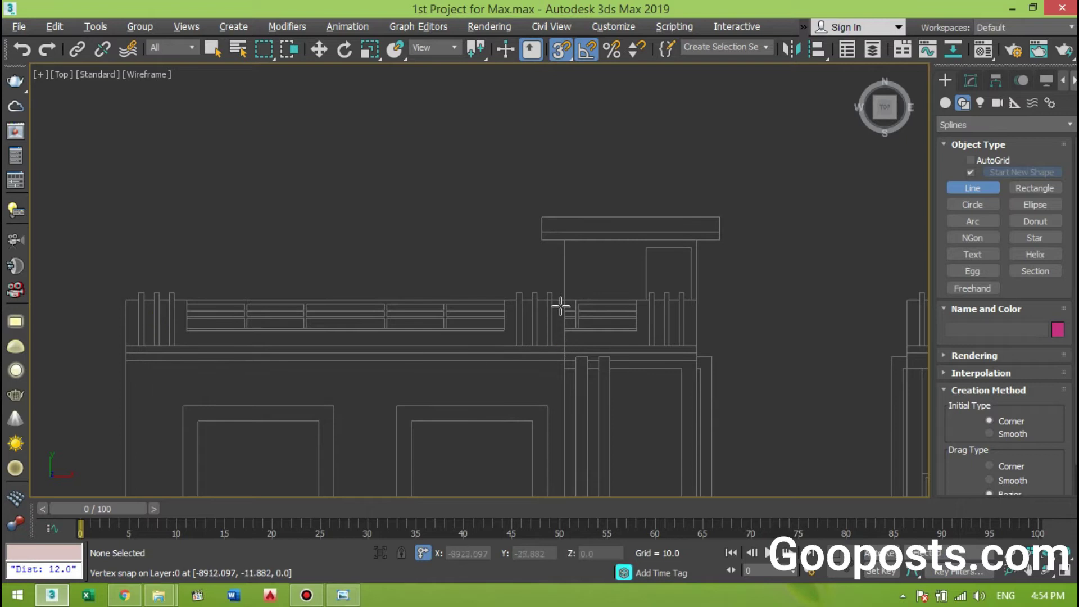
scroll(134, 340, up, 2)
scroll(65, 341, up, 1)
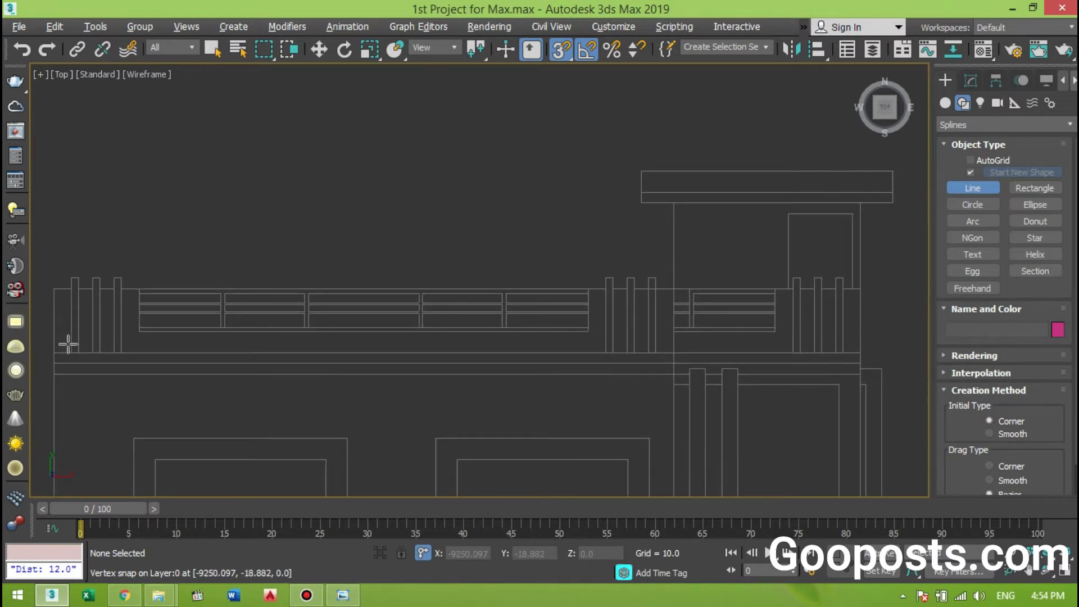
click(50, 288)
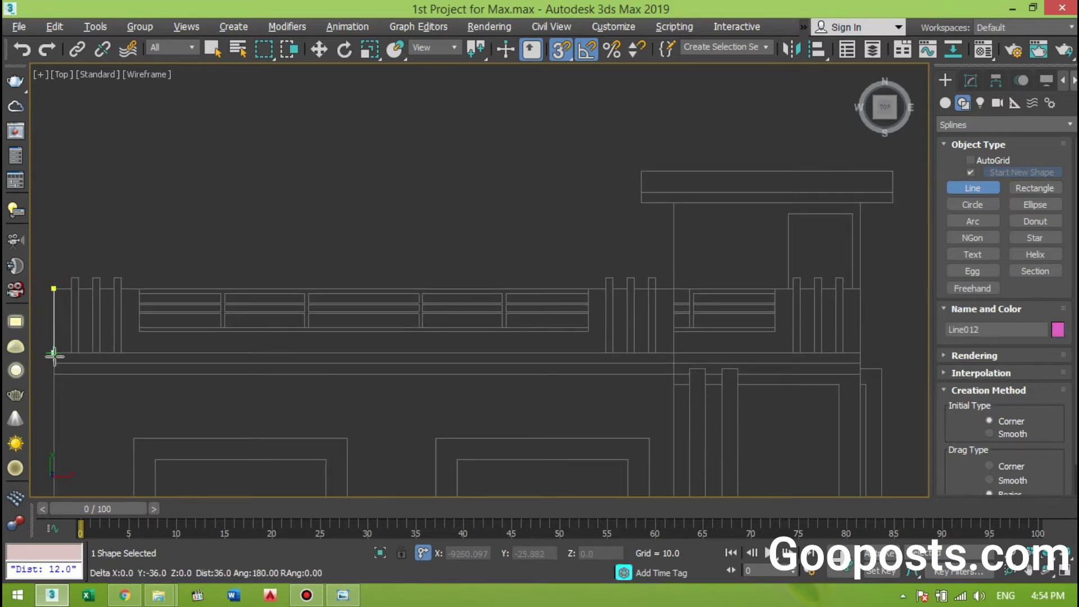
click(54, 356)
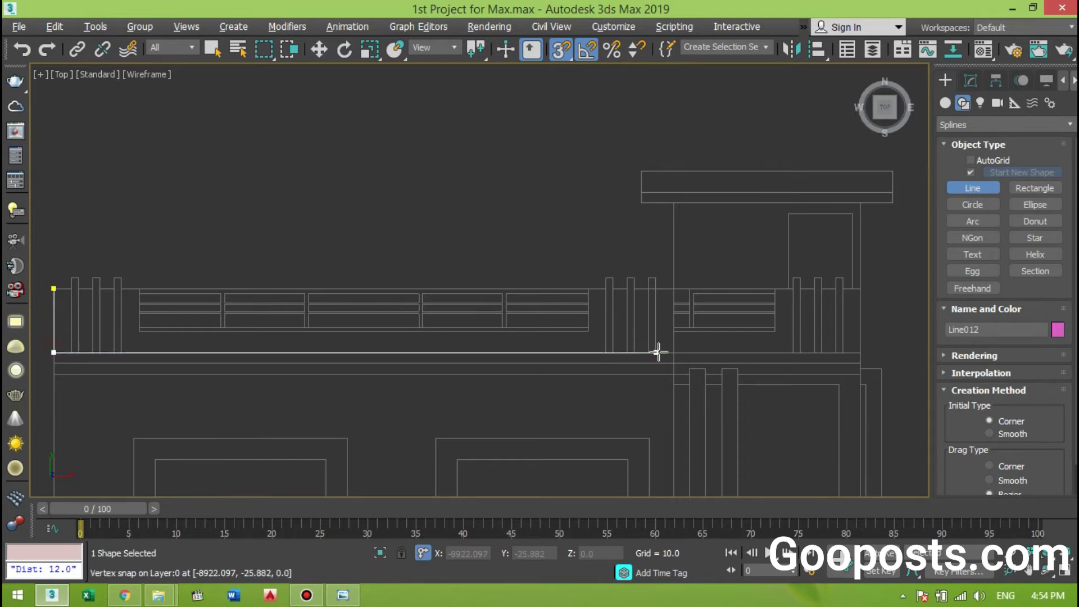
Step: Add the outline's top-right corner and zoom out to see the whole parapet outline
scroll(674, 352, up, 2)
scroll(684, 354, up, 2)
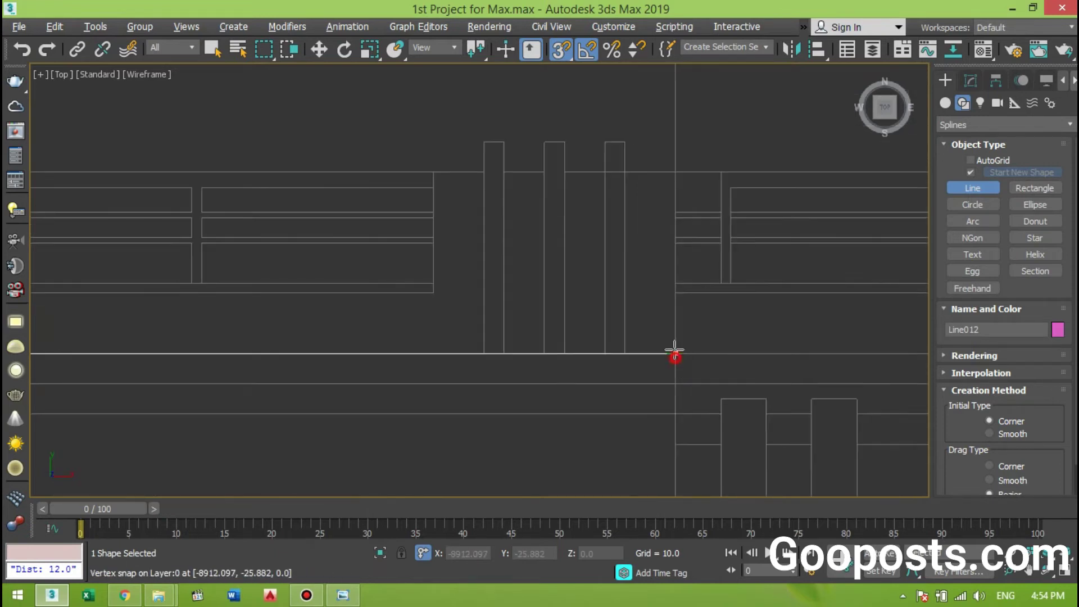
click(674, 171)
scroll(397, 240, down, 2)
middle_drag(423, 290, 594, 289)
scroll(588, 284, down, 2)
scroll(596, 280, down, 1)
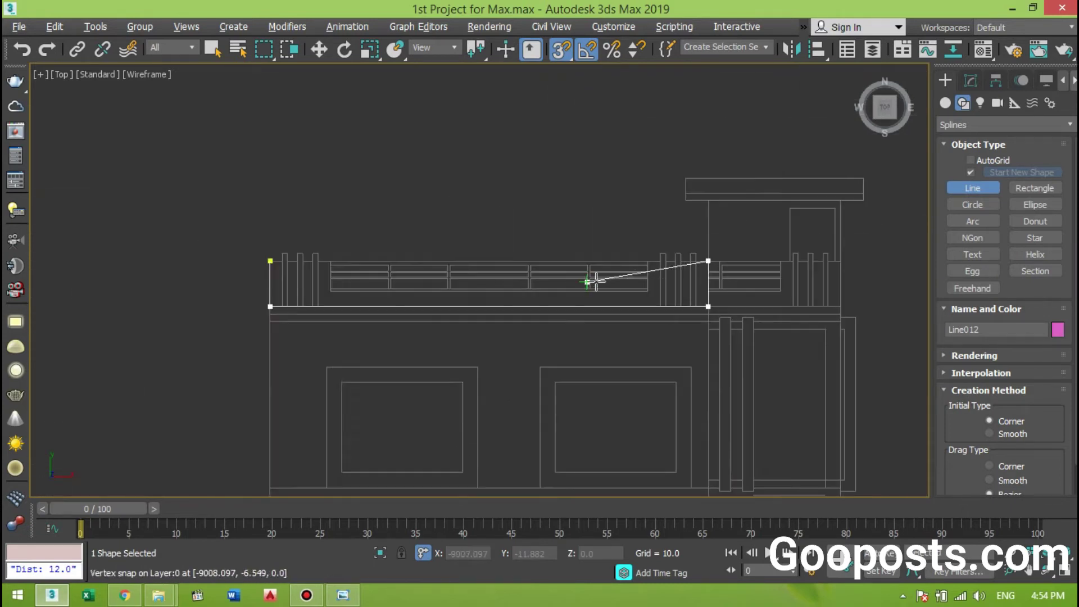
scroll(647, 268, up, 3)
scroll(484, 269, up, 1)
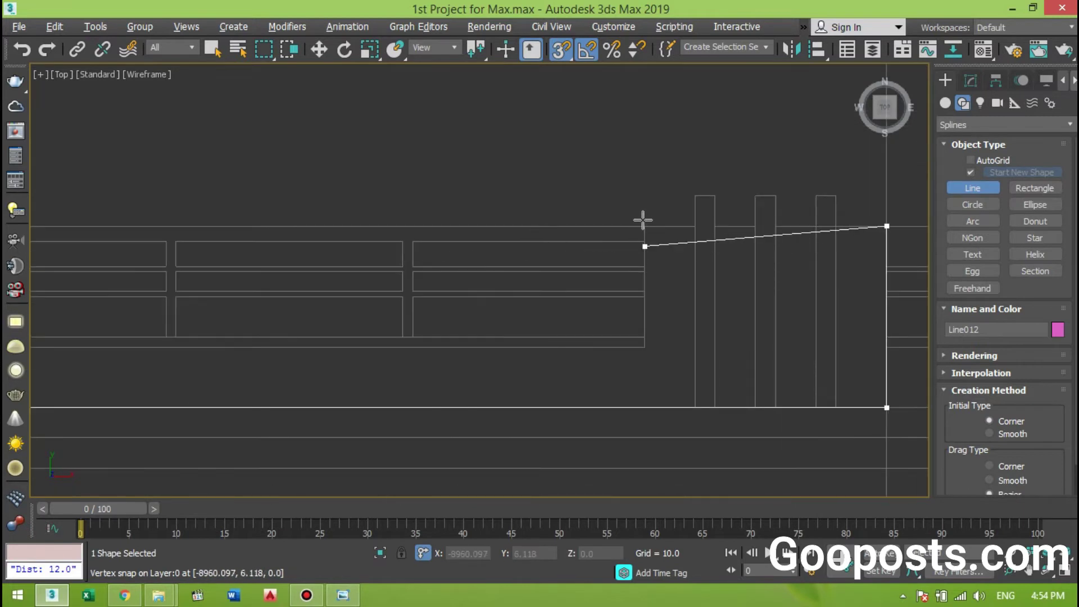
scroll(652, 347, down, 2)
scroll(690, 345, down, 2)
scroll(619, 343, down, 2)
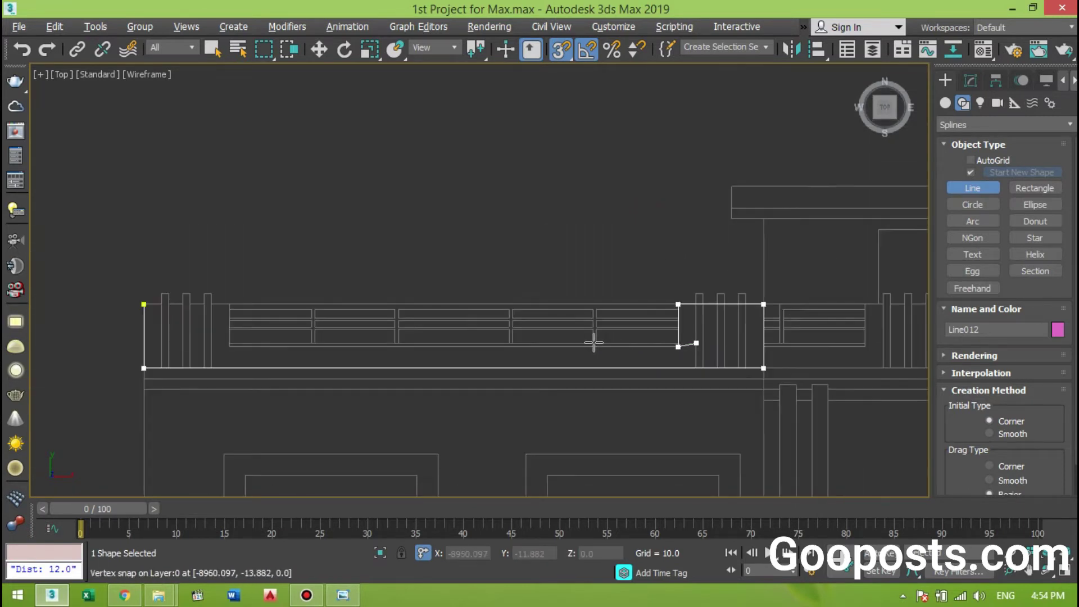
scroll(248, 347, up, 1)
scroll(246, 345, up, 3)
Step: Place the corner below the railing's left end and close the spline as Line012
click(245, 344)
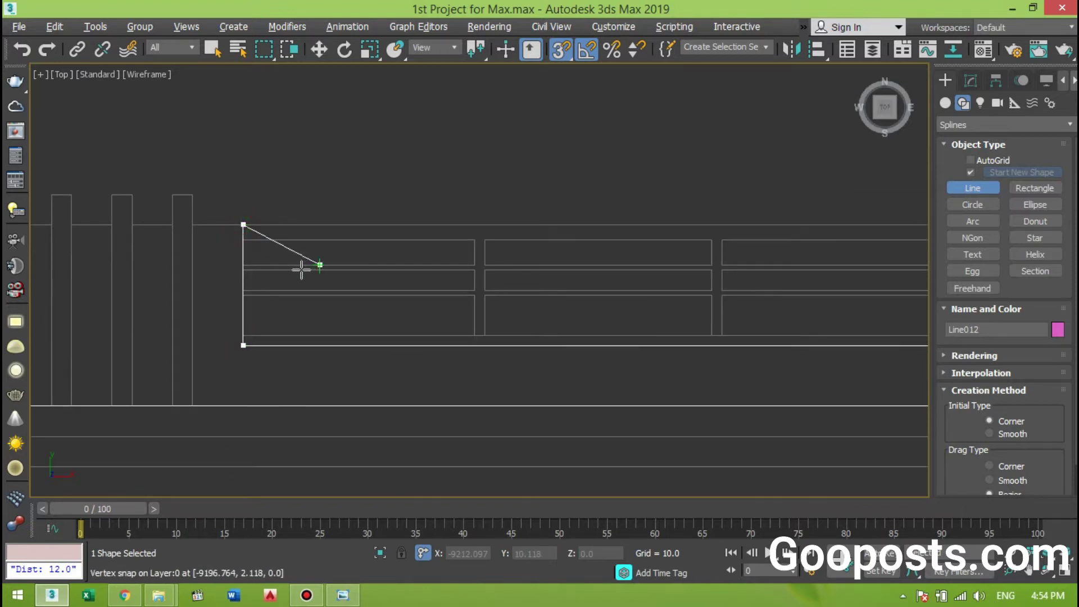
scroll(301, 271, down, 2)
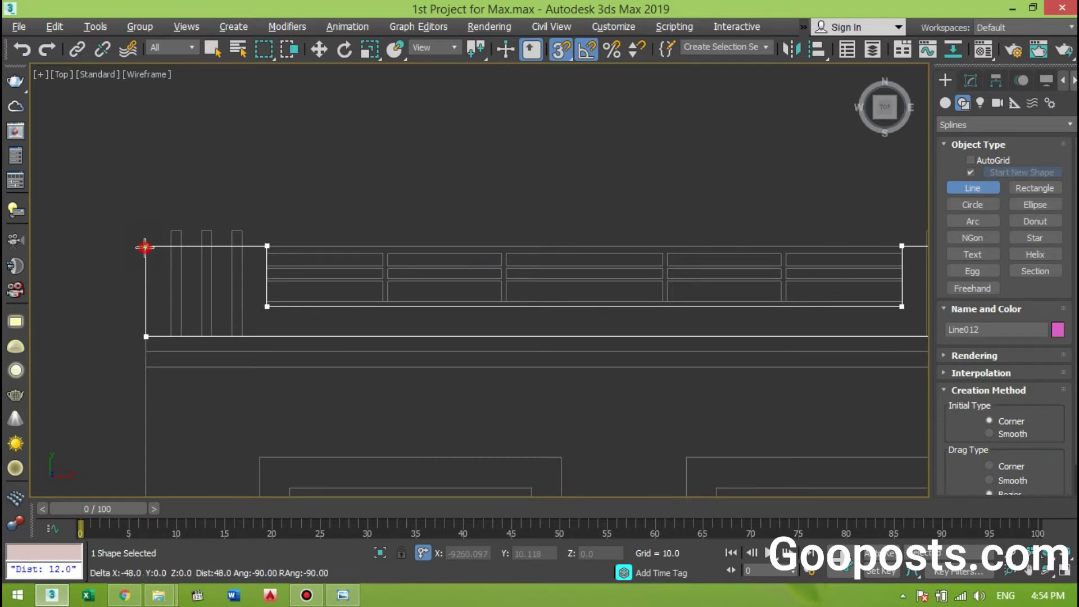
click(144, 247)
click(523, 352)
right_click(335, 301)
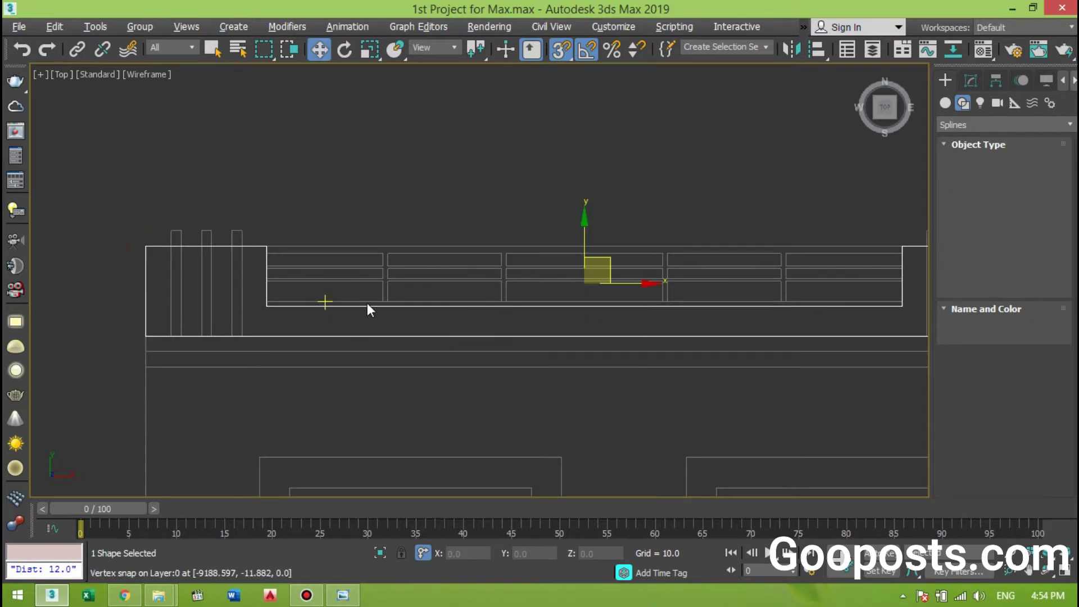
Step: Apply an Extrude modifier with Amount 6.0 to Line012, then deselect it
middle_drag(398, 335, 312, 350)
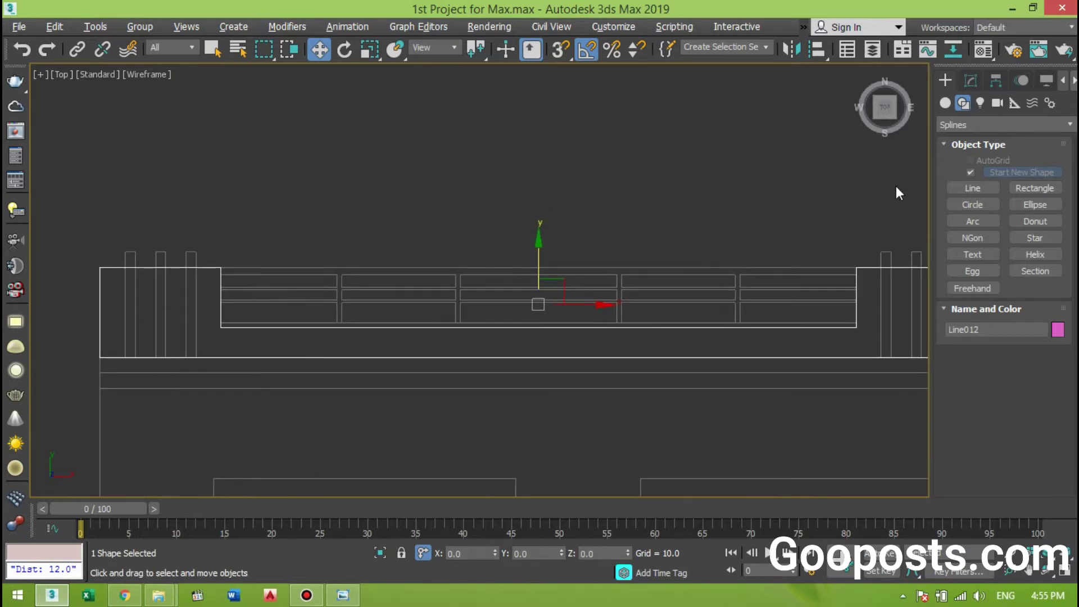
click(969, 82)
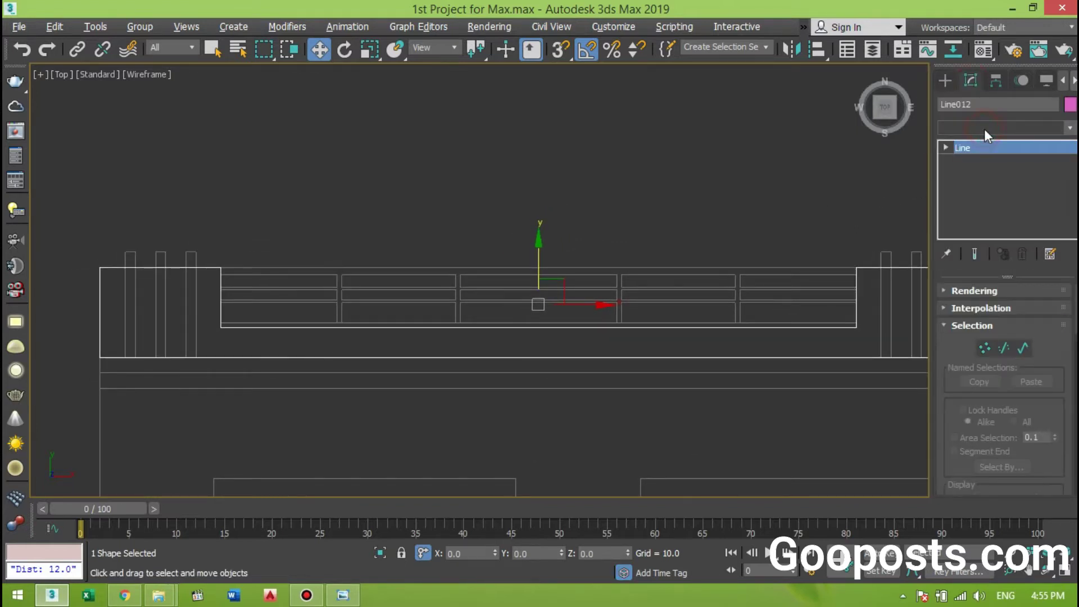
click(984, 129)
scroll(980, 193, down, 10)
click(981, 213)
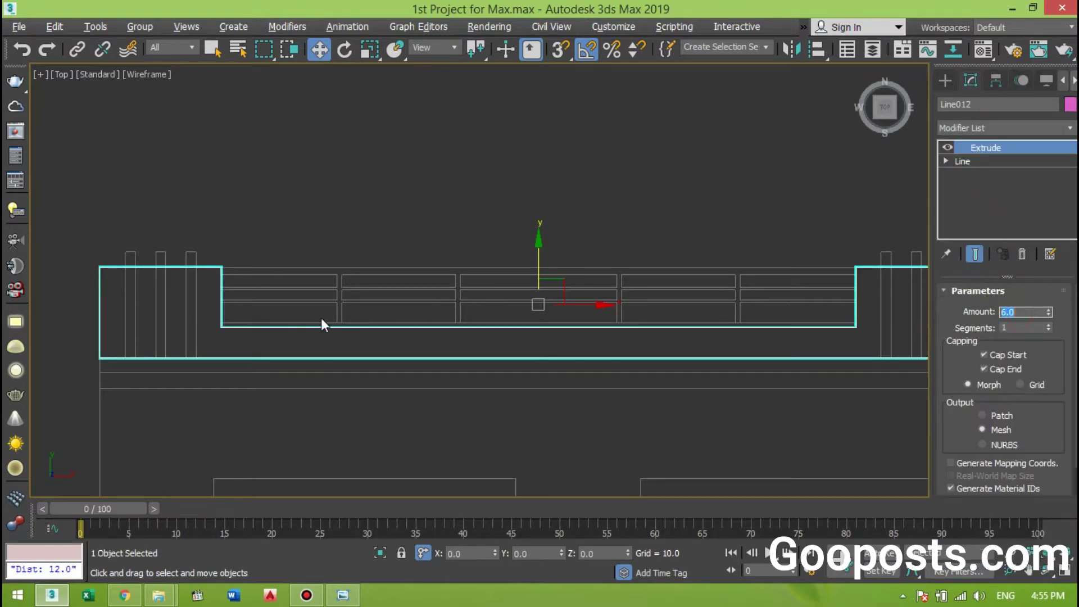
middle_drag(237, 285, 326, 306)
scroll(248, 308, up, 5)
middle_drag(248, 308, 328, 210)
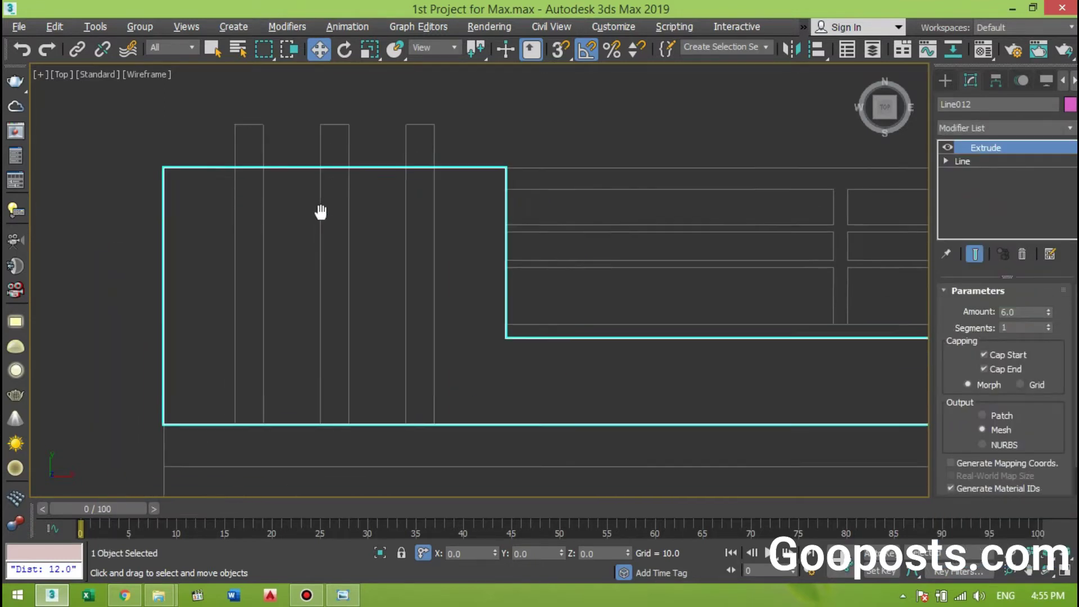
click(632, 132)
click(946, 81)
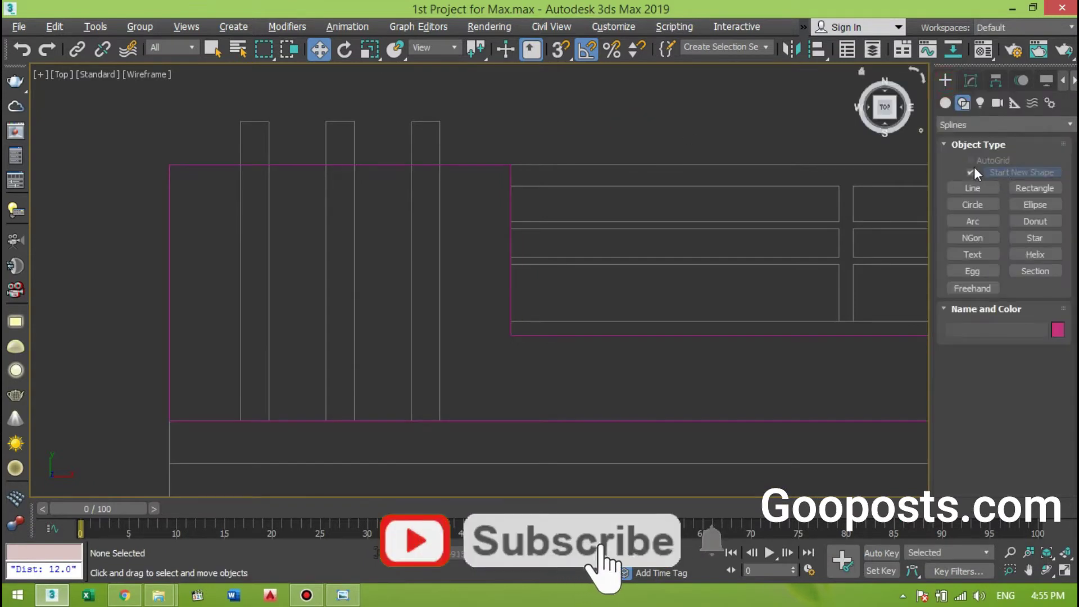
Step: With snaps on, trace rectangles over the three pillars at one parapet end
click(1021, 189)
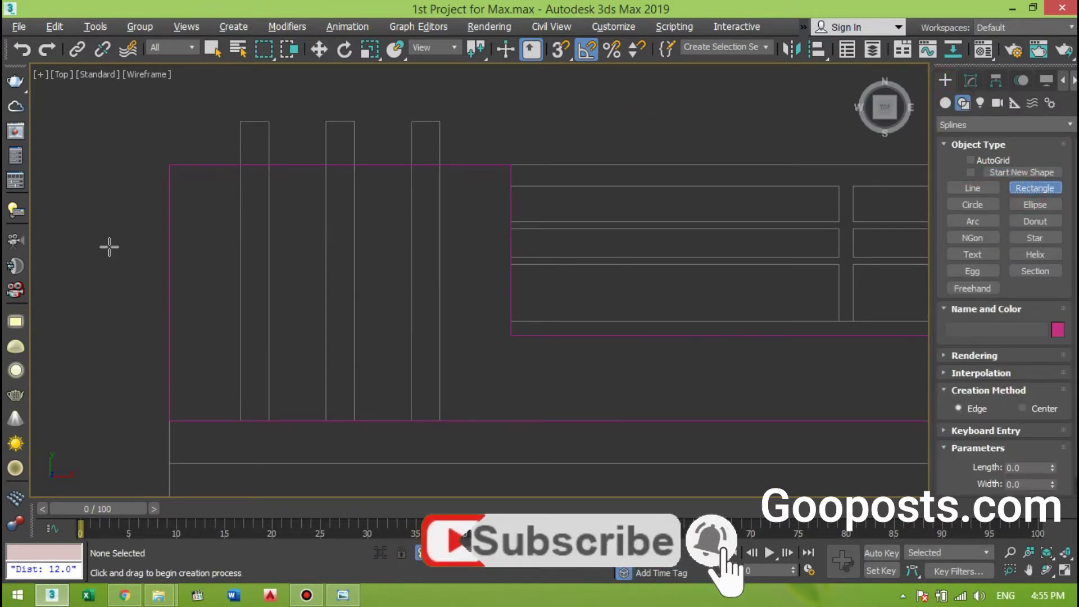
click(569, 50)
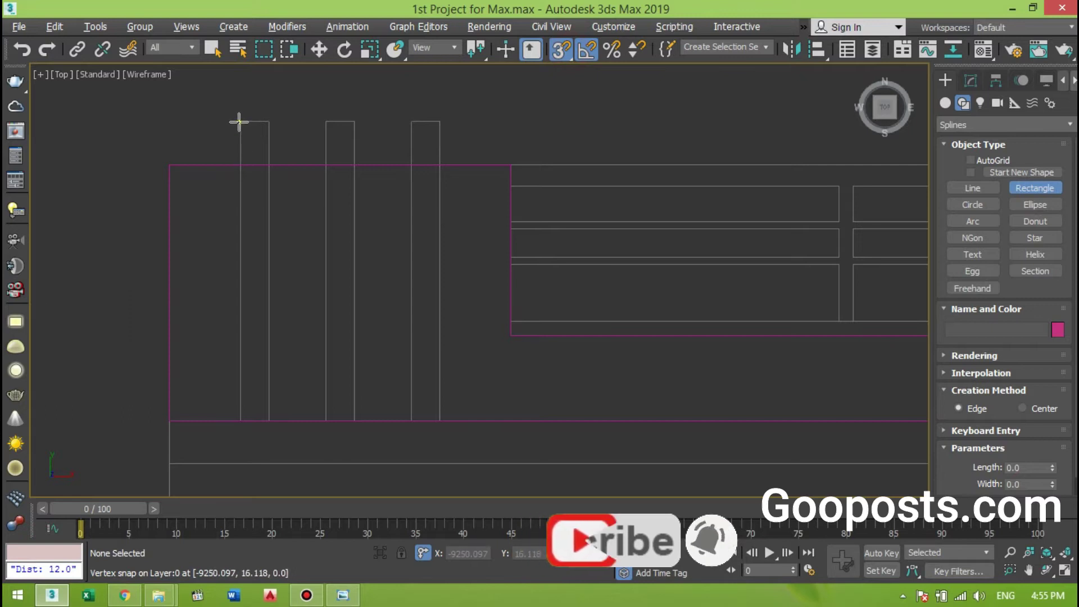
drag(240, 122, 269, 221)
drag(284, 328, 270, 421)
drag(326, 121, 354, 420)
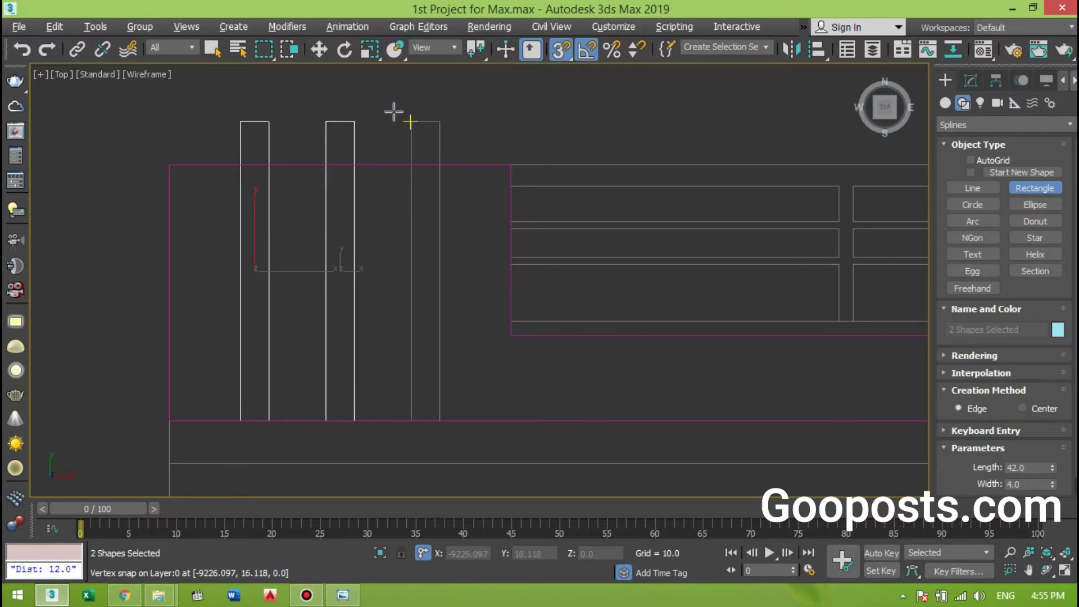
drag(411, 122, 435, 421)
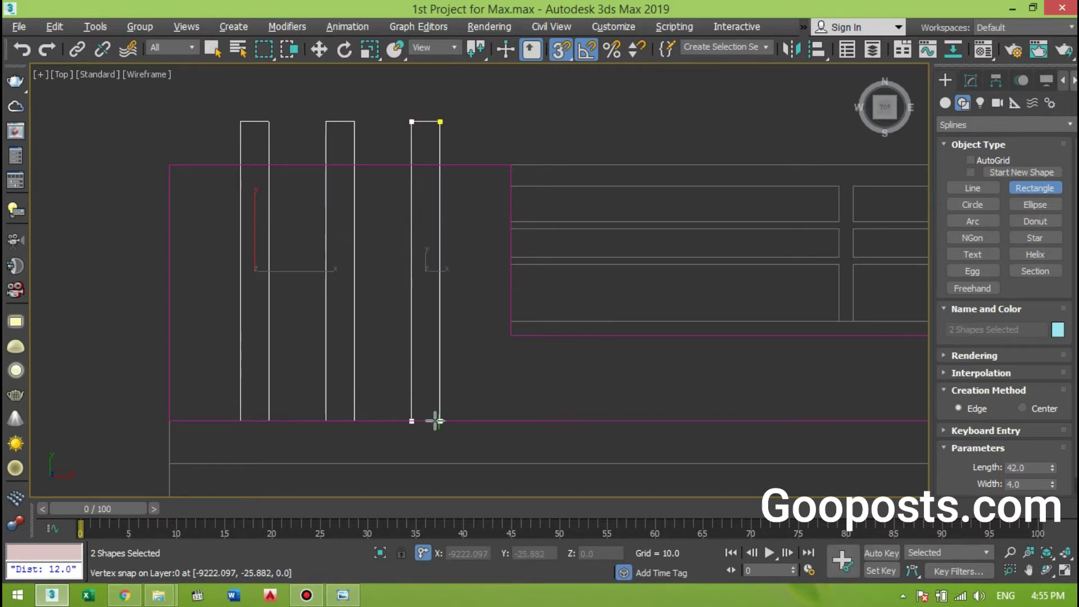
Step: Trace thin 42.0 by 4.0 rectangles over the three pillars at the other parapet end
scroll(251, 335, down, 2)
scroll(222, 326, down, 4)
scroll(444, 324, up, 2)
scroll(520, 362, up, 2)
scroll(673, 357, up, 2)
drag(424, 162, 448, 376)
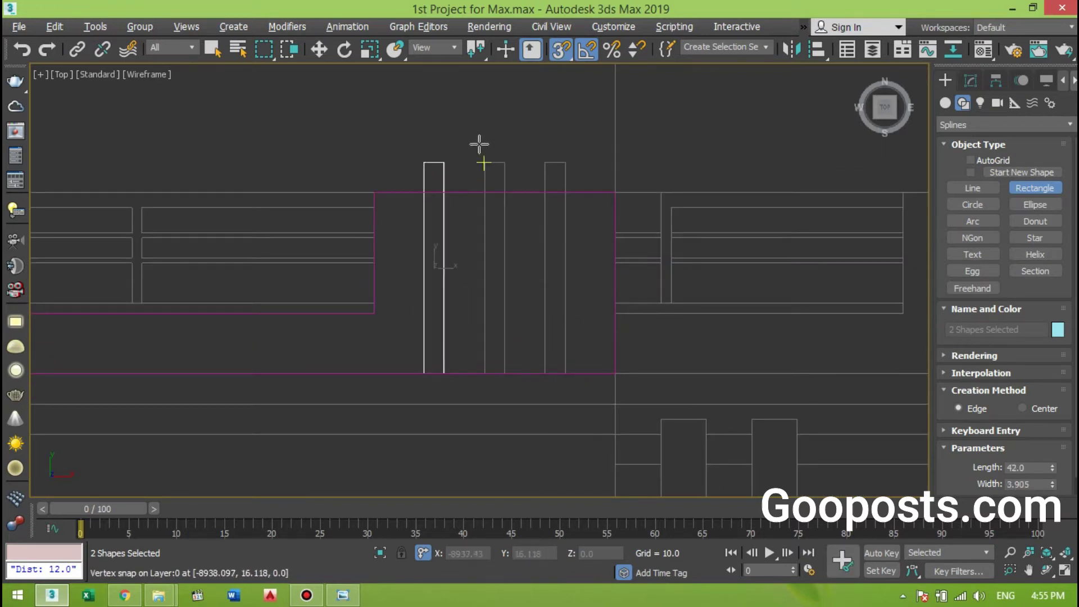
drag(485, 164, 512, 359)
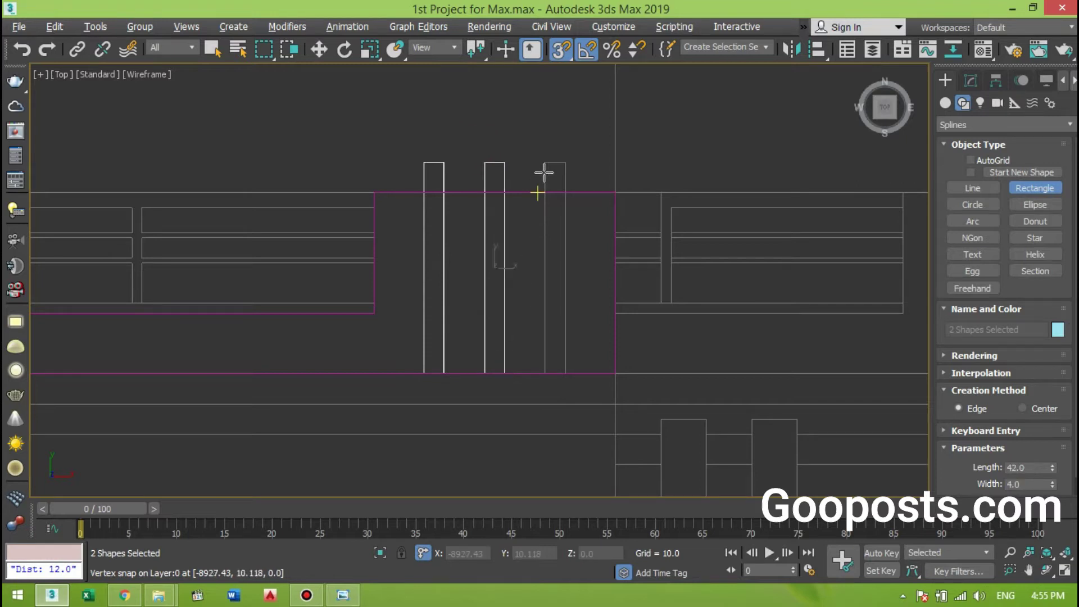
drag(543, 163, 565, 376)
scroll(472, 307, down, 2)
scroll(472, 308, down, 2)
scroll(562, 287, down, 2)
Step: Exit rectangle drawing, turn snaps off, and frame the railing in a maximized Perspective view
key(w)
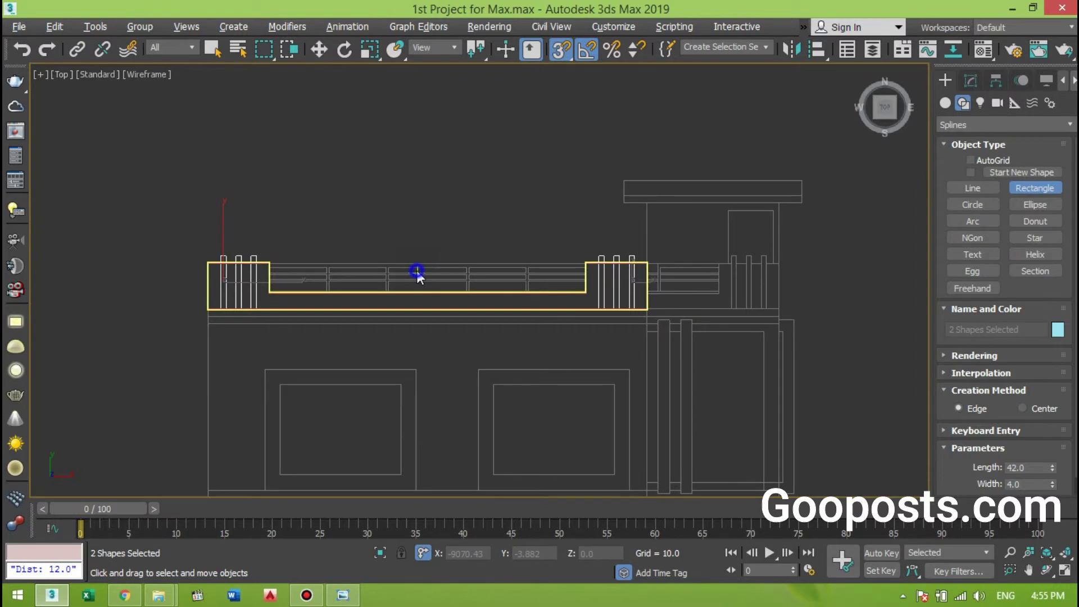
key(s)
key(alt+w)
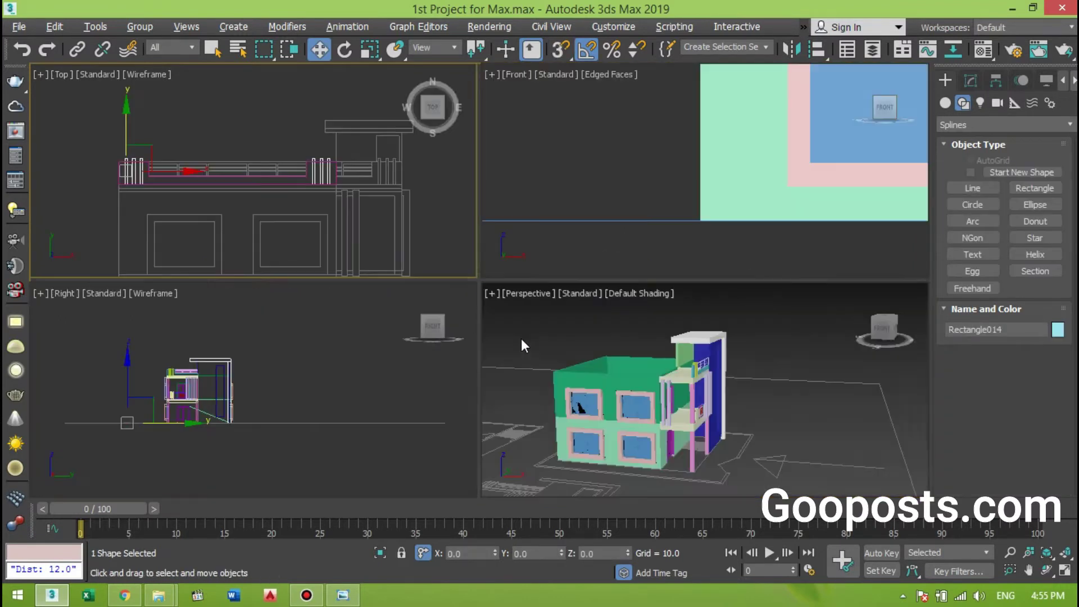
key(z)
key(alt+w)
mouse_move(380, 337)
alt+middle_down()
mouse_move(448, 339)
mouse_move(926, 167)
alt+middle_up()
Step: Extrude the pillar rectangles (Rectangle014) by 9.0 and orbit to inspect the pillars
click(978, 78)
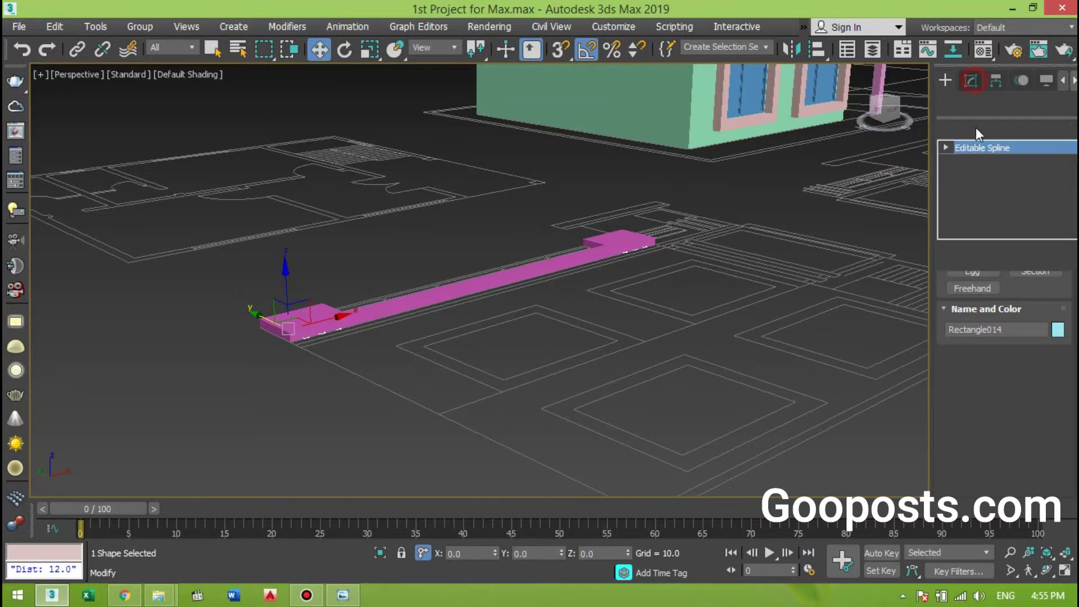
click(974, 130)
key(e)
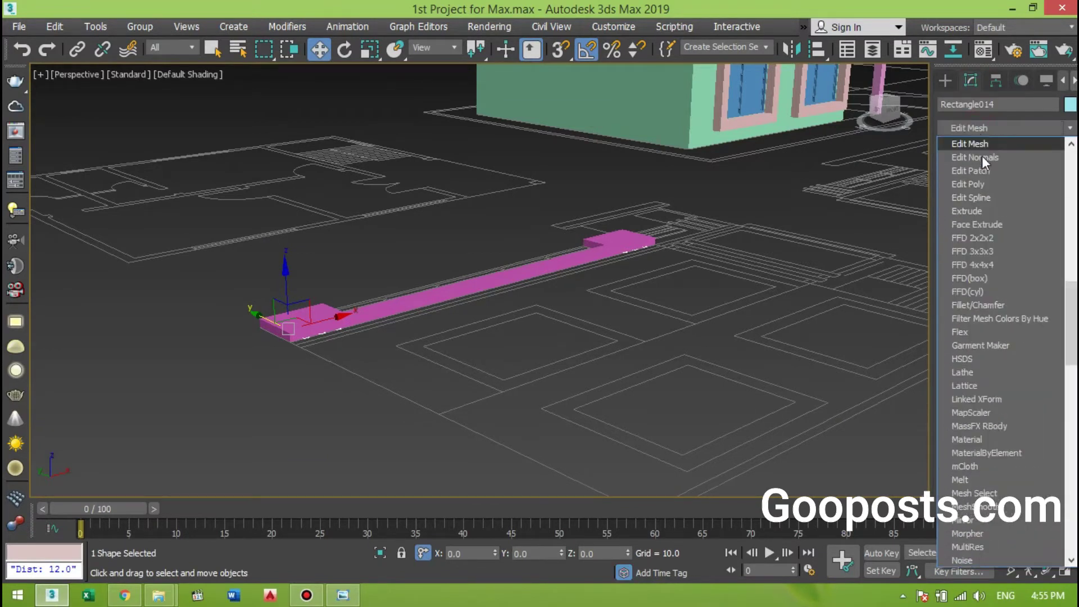
click(978, 213)
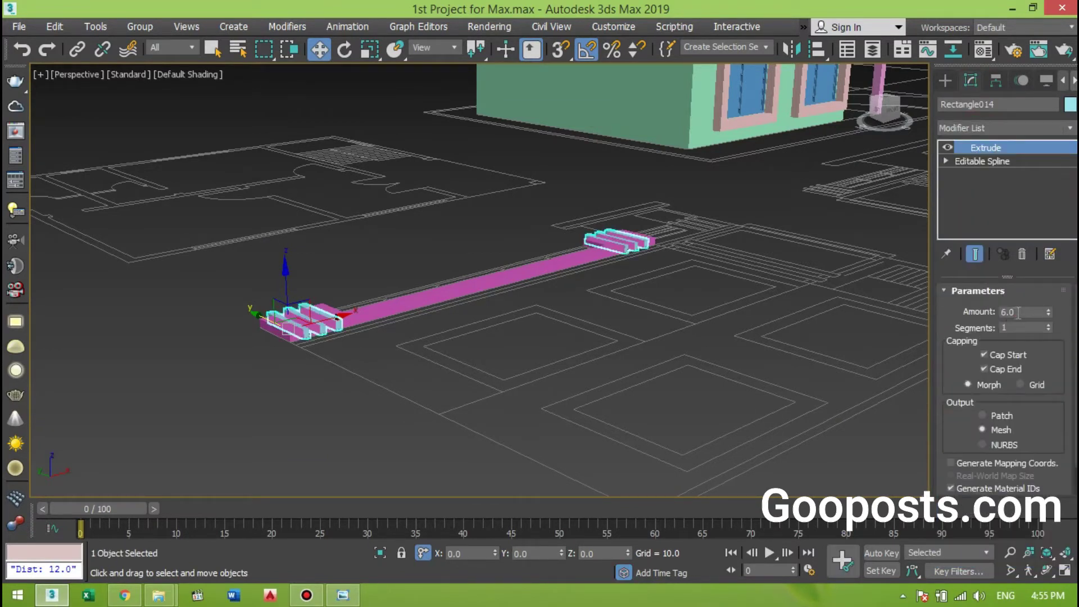
text(9)
key(Return)
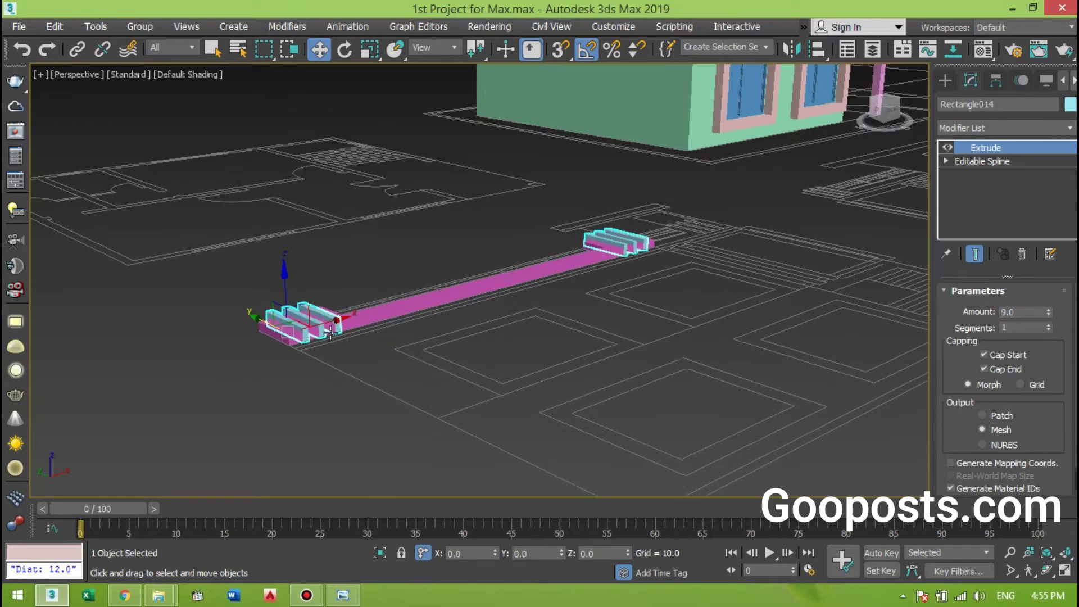
scroll(337, 242, up, 4)
scroll(368, 239, down, 1)
mouse_move(368, 239)
alt+middle_down()
mouse_move(340, 312)
mouse_move(278, 264)
mouse_move(364, 250)
mouse_move(332, 297)
alt+middle_up()
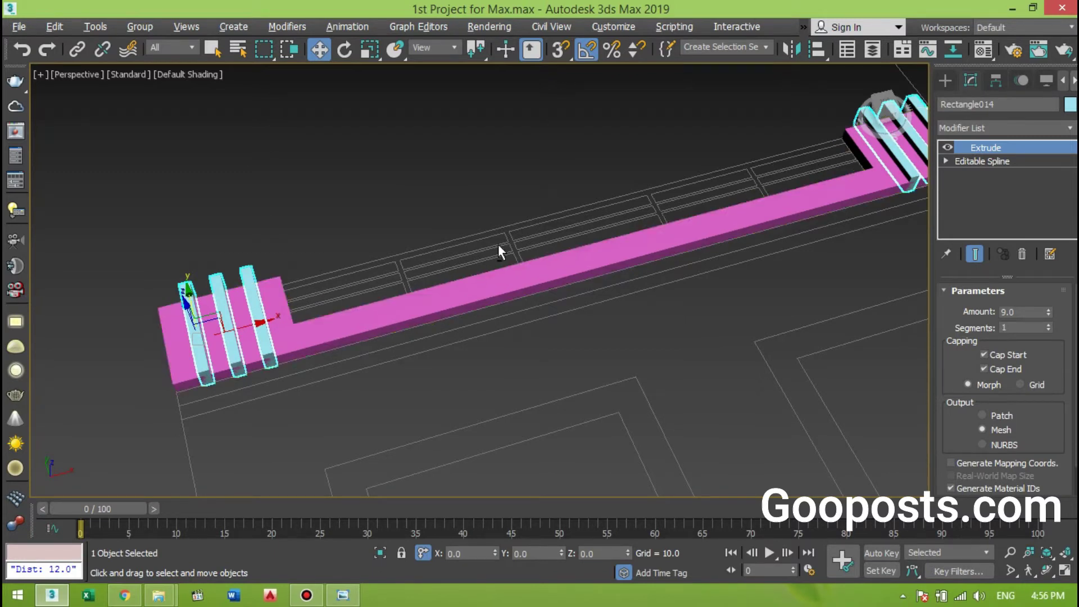
Step: Switch back to a maximized Top view
key(alt+w)
right_click(263, 166)
key(alt+w)
Step: Window-select the extruded parapet and pillars and group them under the name Group005
click(458, 372)
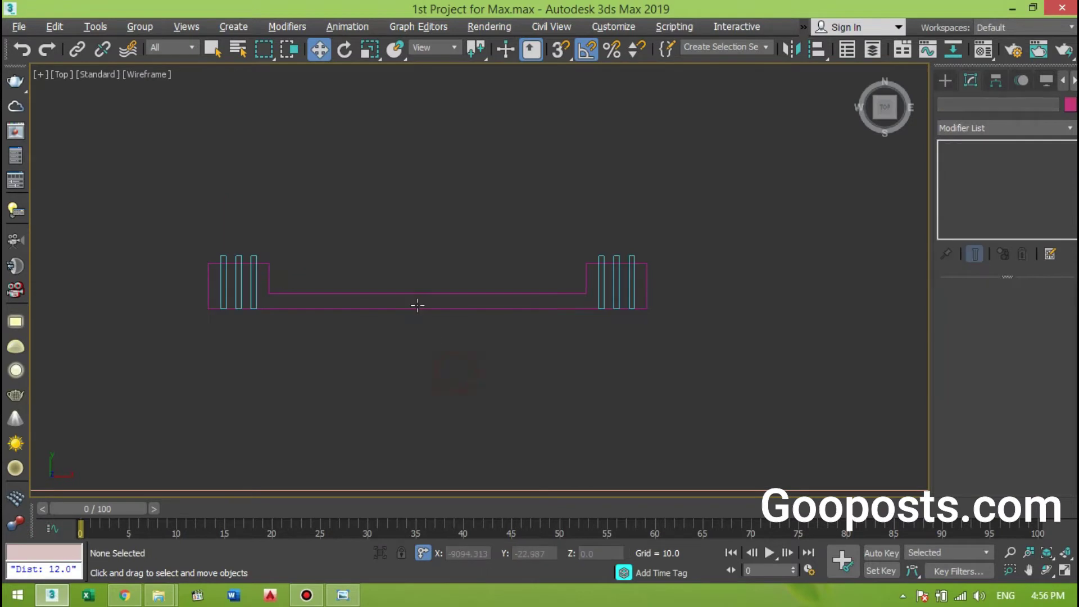
scroll(436, 313, down, 4)
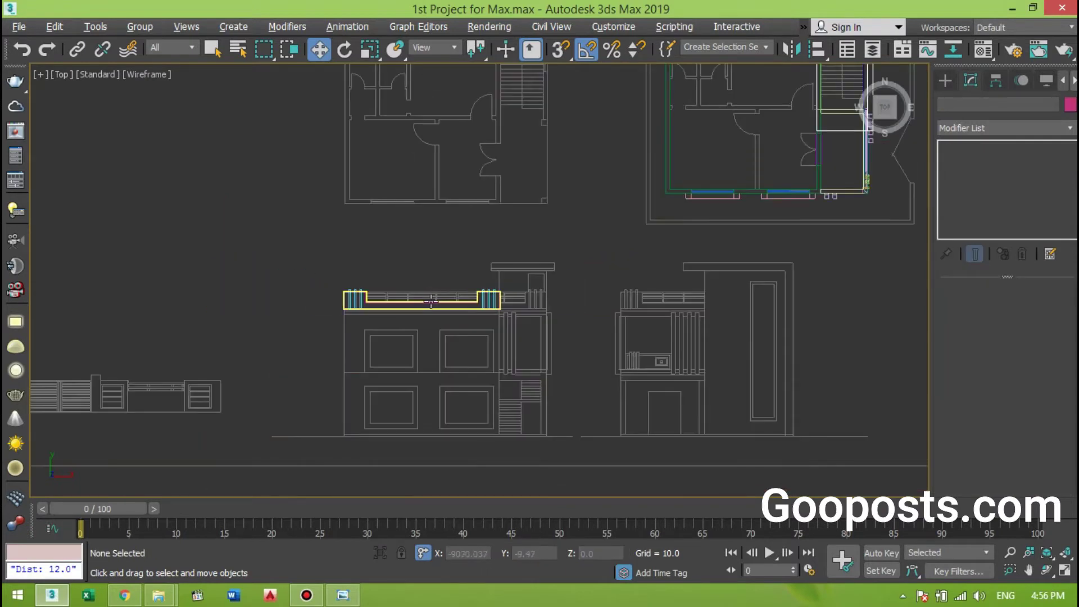
scroll(409, 287, up, 5)
scroll(420, 318, up, 2)
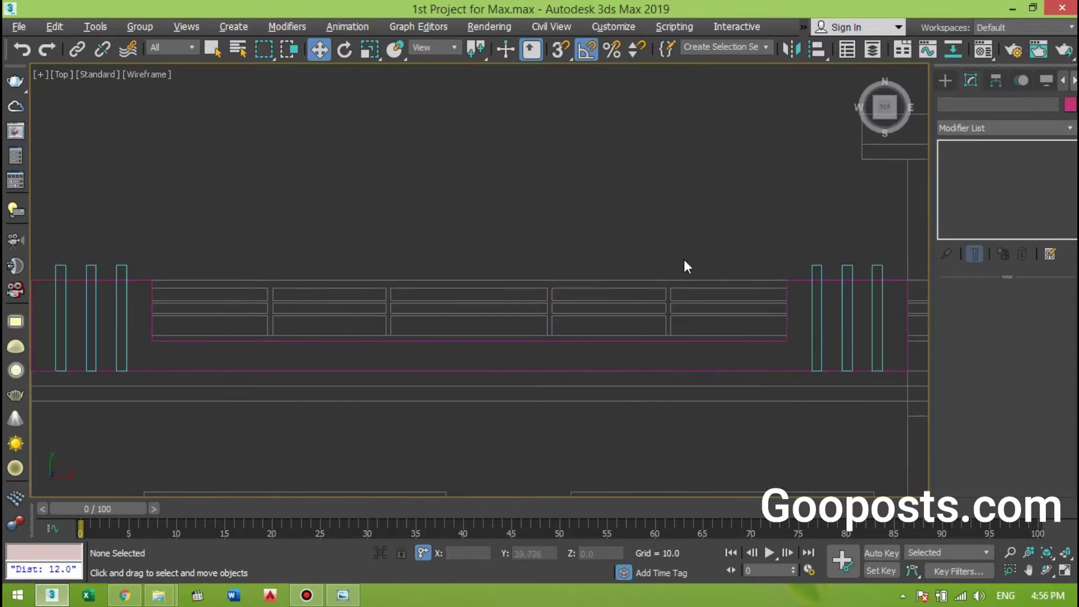
click(946, 80)
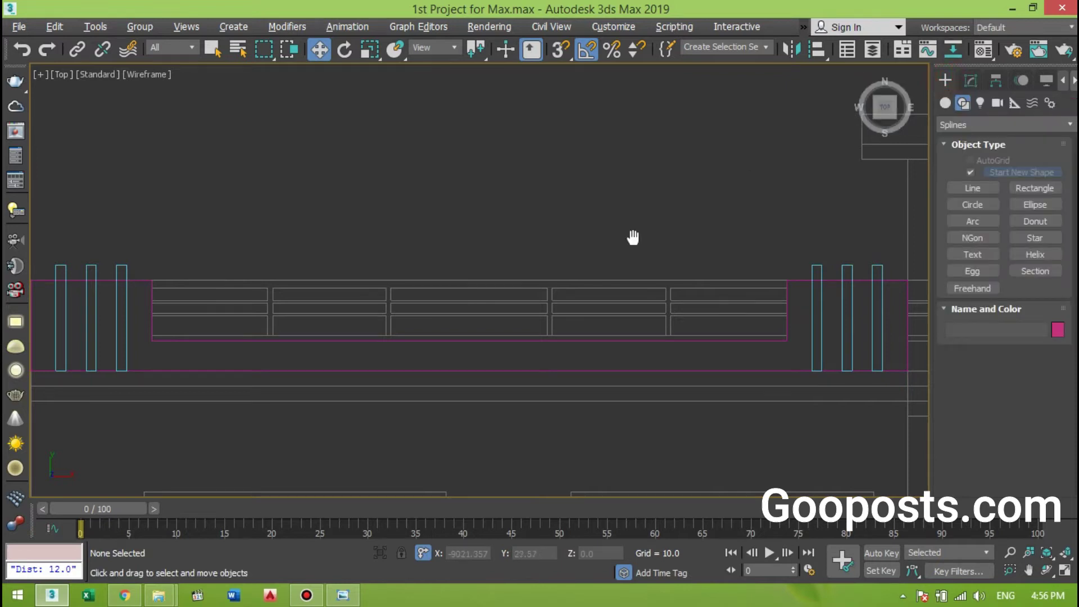
scroll(433, 281, down, 3)
drag(731, 330, 592, 284)
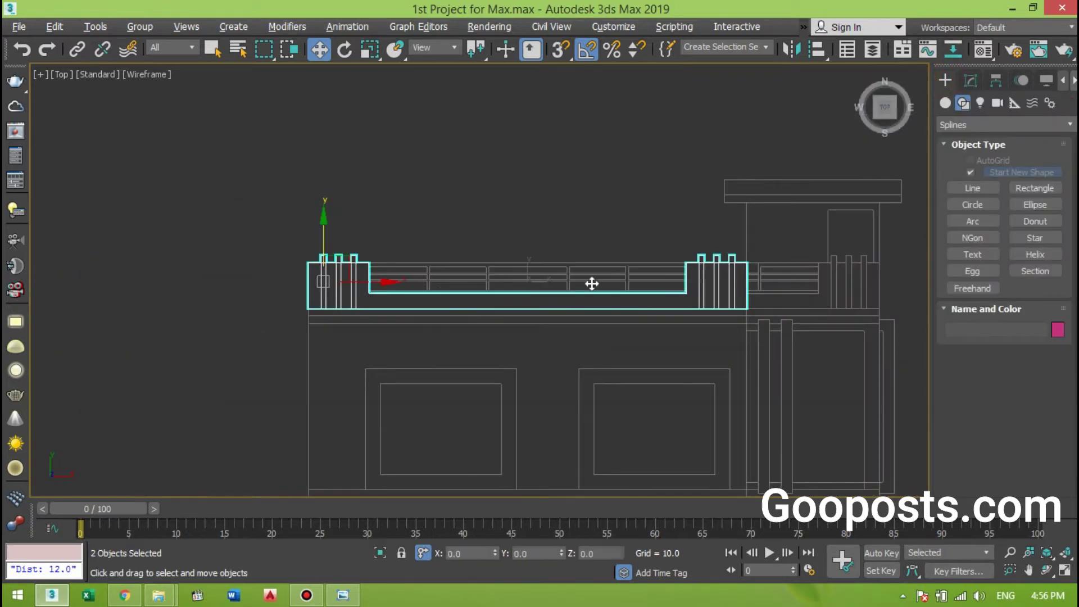
click(135, 29)
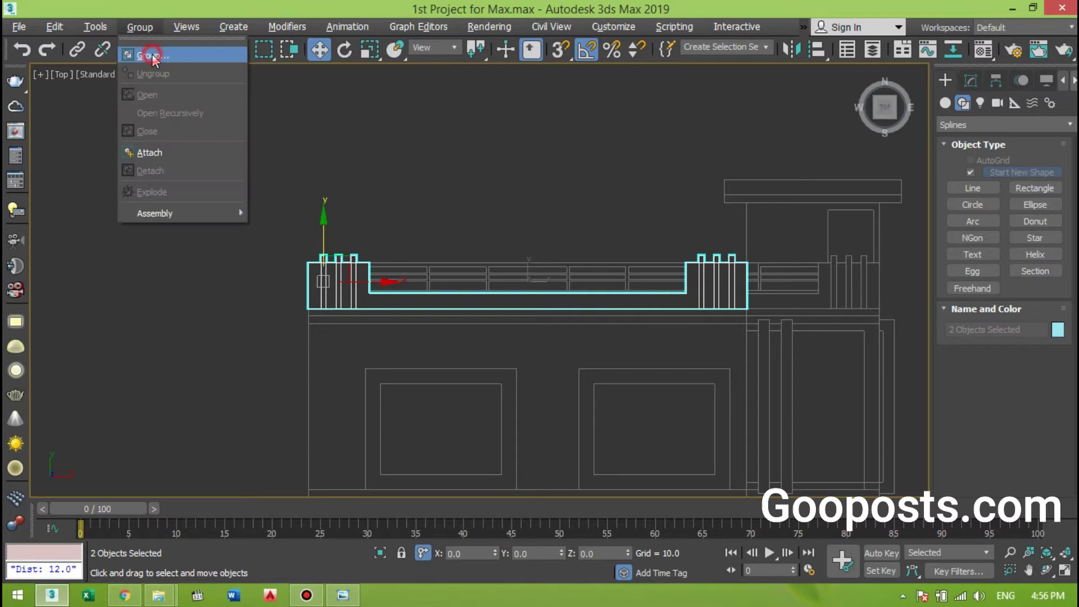
click(148, 49)
click(558, 326)
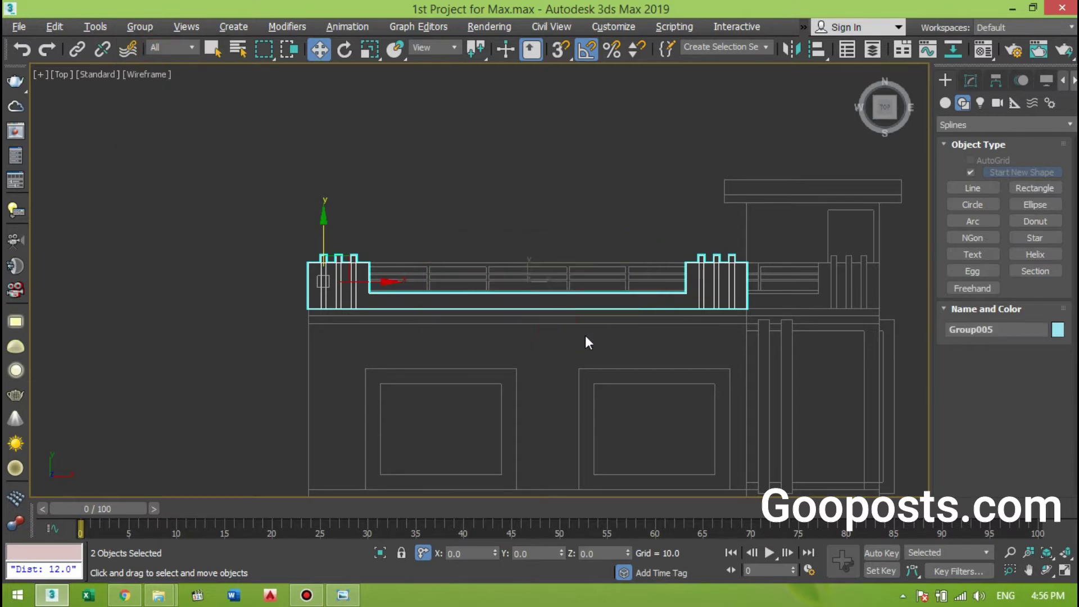
Step: Hide the grouped parapet Group005 from the Top view
middle_drag(452, 272, 445, 283)
right_click(445, 282)
click(460, 219)
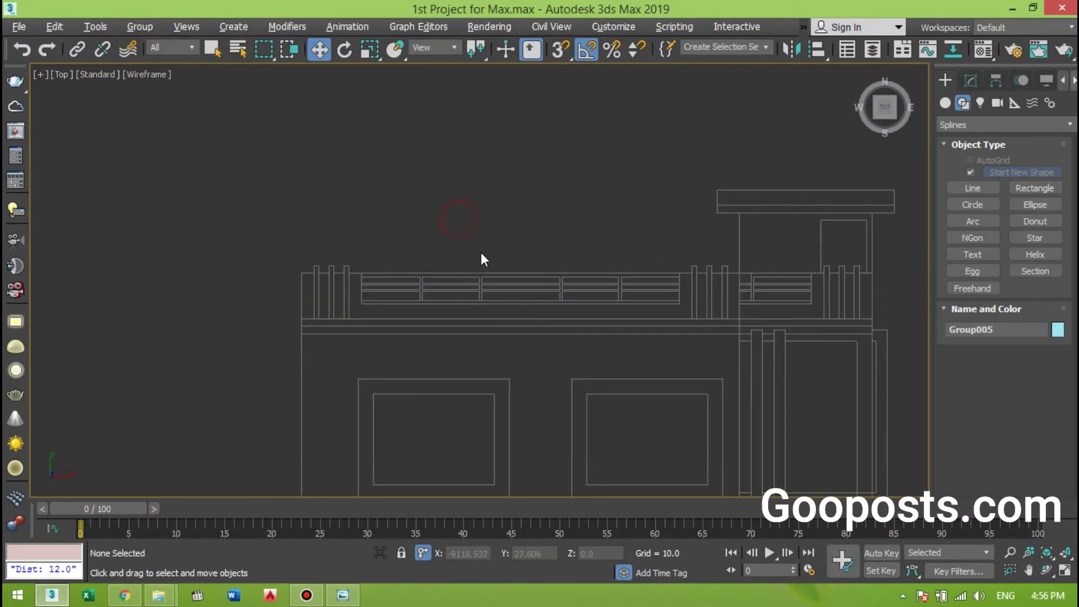
scroll(397, 309, up, 2)
scroll(721, 283, up, 2)
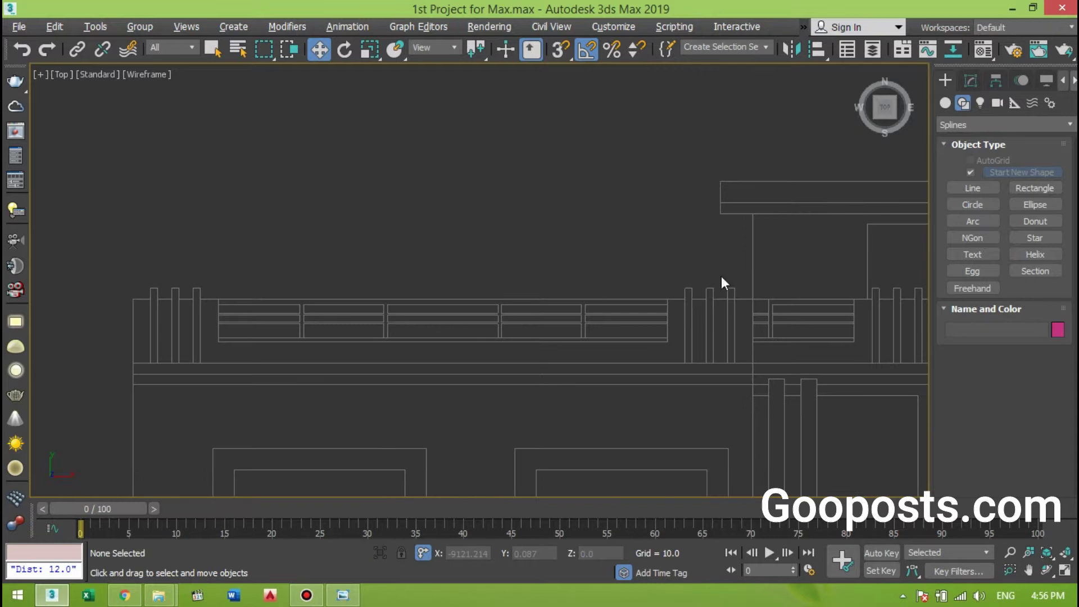
Step: Draw a vertex-snapped straight line, Line013, from the railing's left end to its right end
click(973, 189)
middle_drag(378, 335, 335, 348)
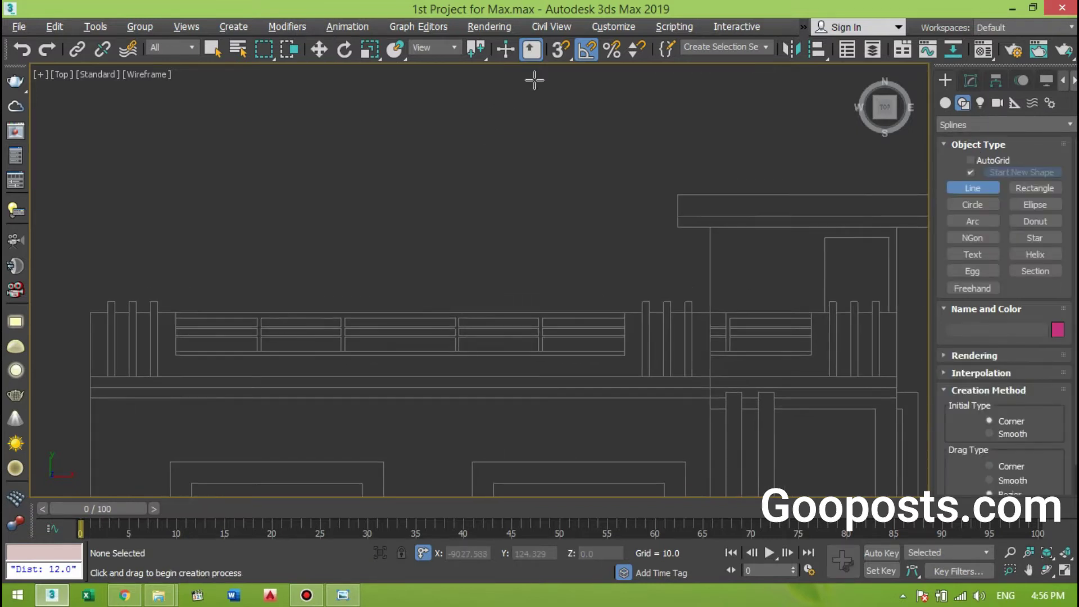
click(558, 49)
scroll(281, 345, up, 2)
scroll(197, 336, up, 1)
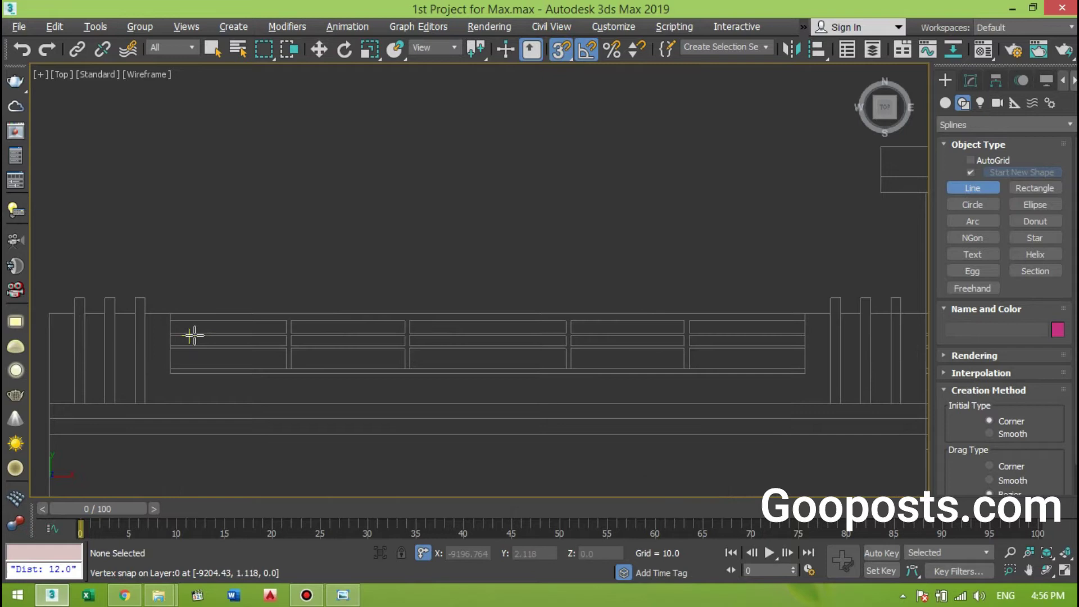
click(163, 313)
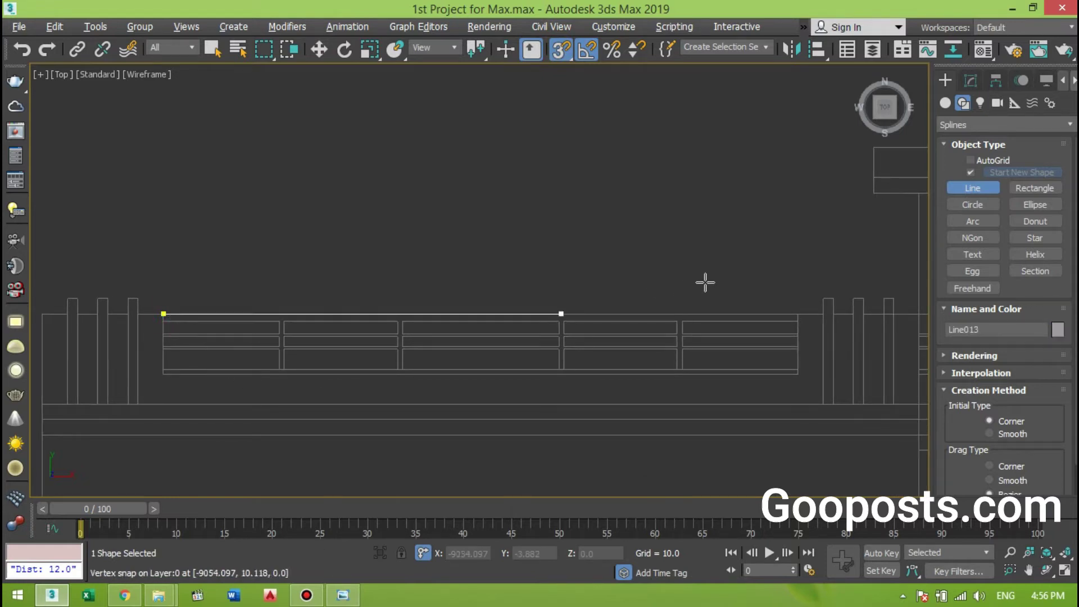
click(798, 313)
right_click(393, 258)
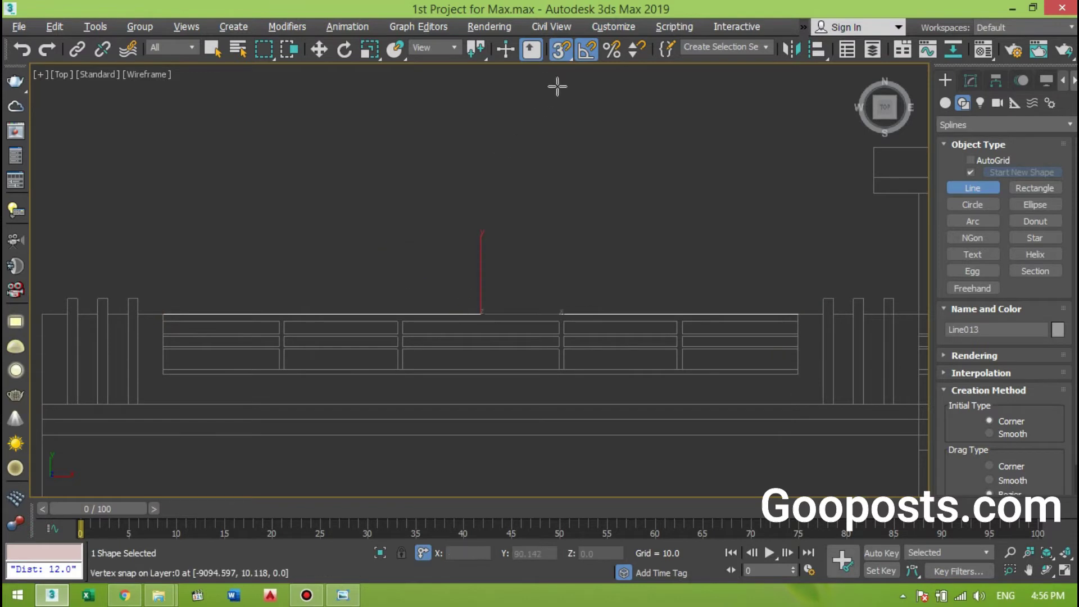
key(w)
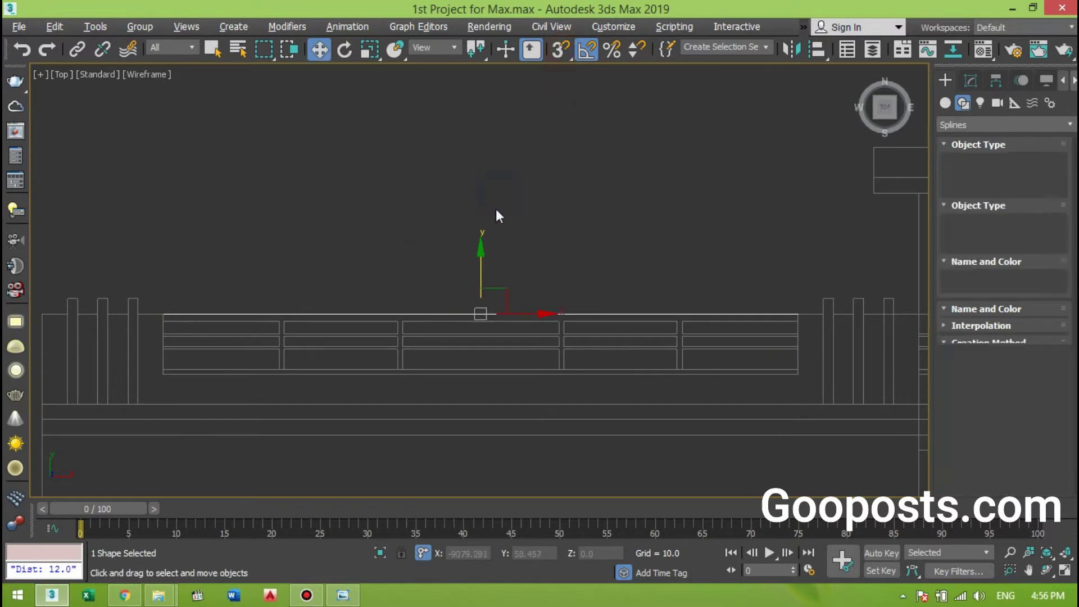
key(alt+w)
Step: In a maximized Perspective view, move Line013 along Y clear of the plan linework
right_click(650, 416)
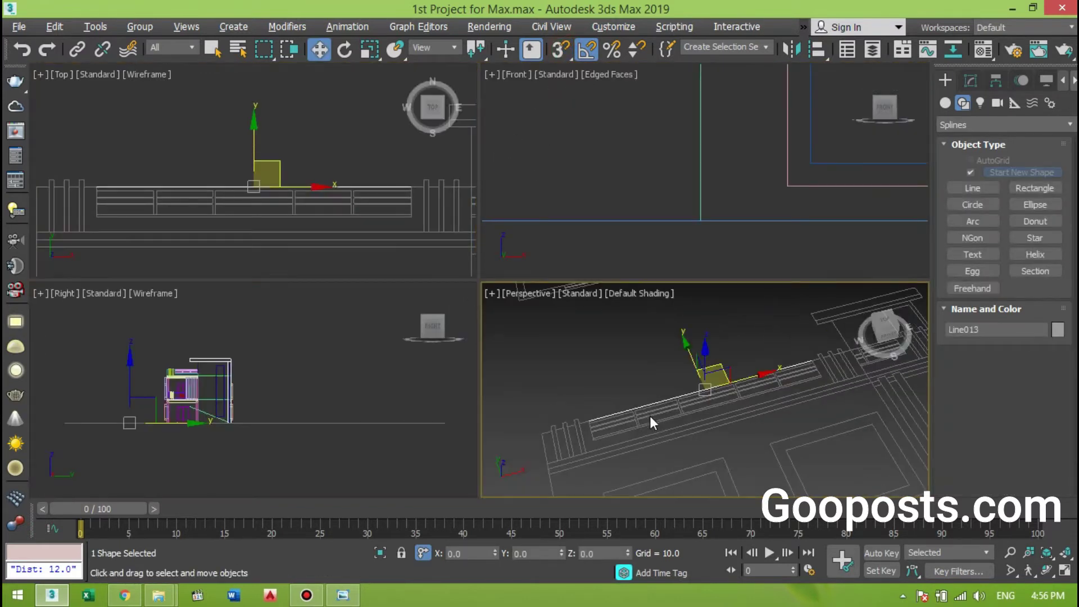
key(alt+w)
alt+middle_drag(458, 338, 478, 286)
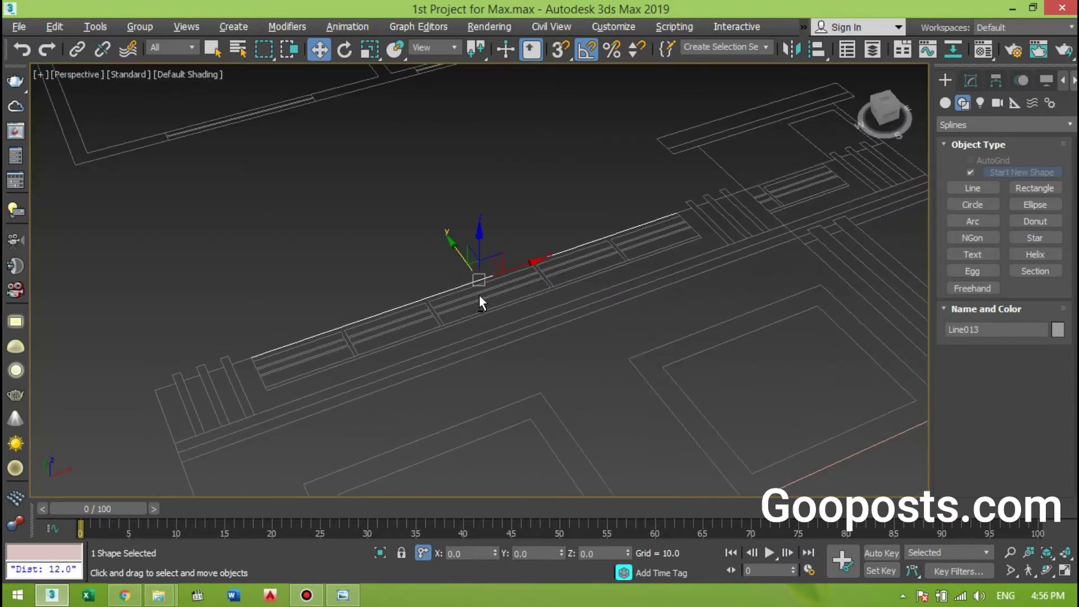
drag(454, 257, 483, 325)
drag(485, 282, 381, 219)
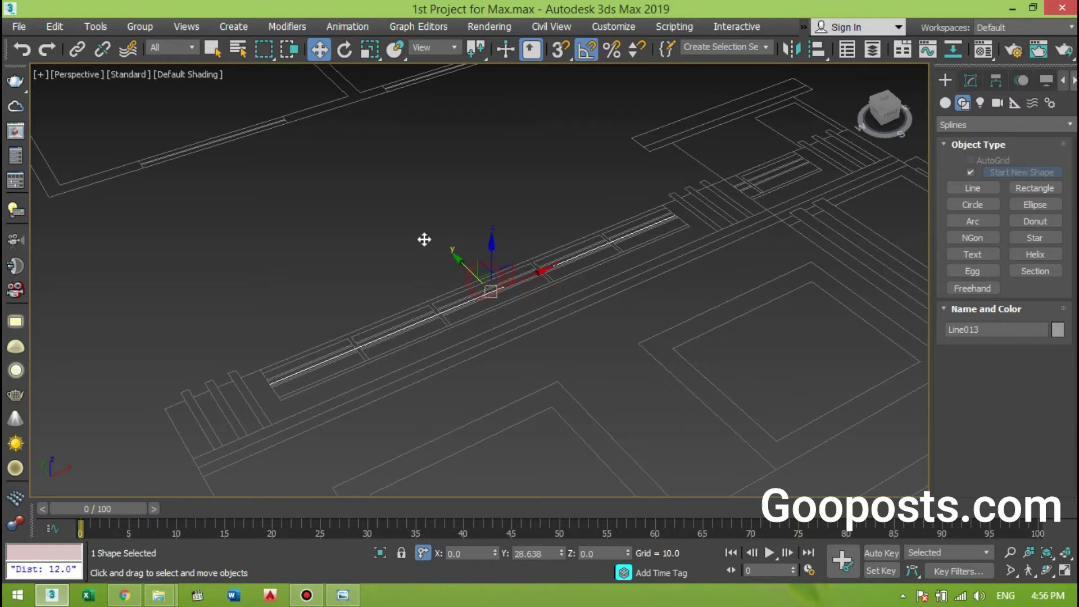
mouse_move(398, 242)
alt+middle_down()
mouse_move(416, 280)
mouse_move(356, 272)
mouse_move(329, 286)
mouse_move(450, 234)
mouse_move(450, 253)
mouse_move(407, 285)
mouse_move(375, 288)
alt+middle_up()
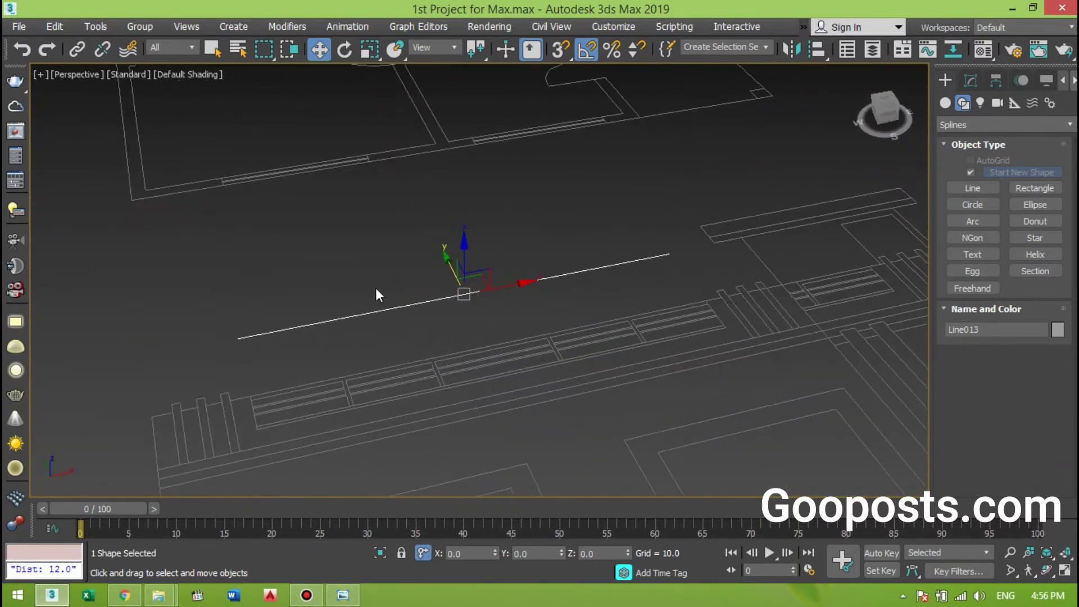
scroll(374, 285, down, 3)
scroll(388, 275, down, 2)
scroll(390, 270, down, 2)
mouse_move(585, 196)
alt+middle_down()
mouse_move(451, 182)
mouse_move(436, 167)
alt+middle_up()
scroll(436, 168, up, 3)
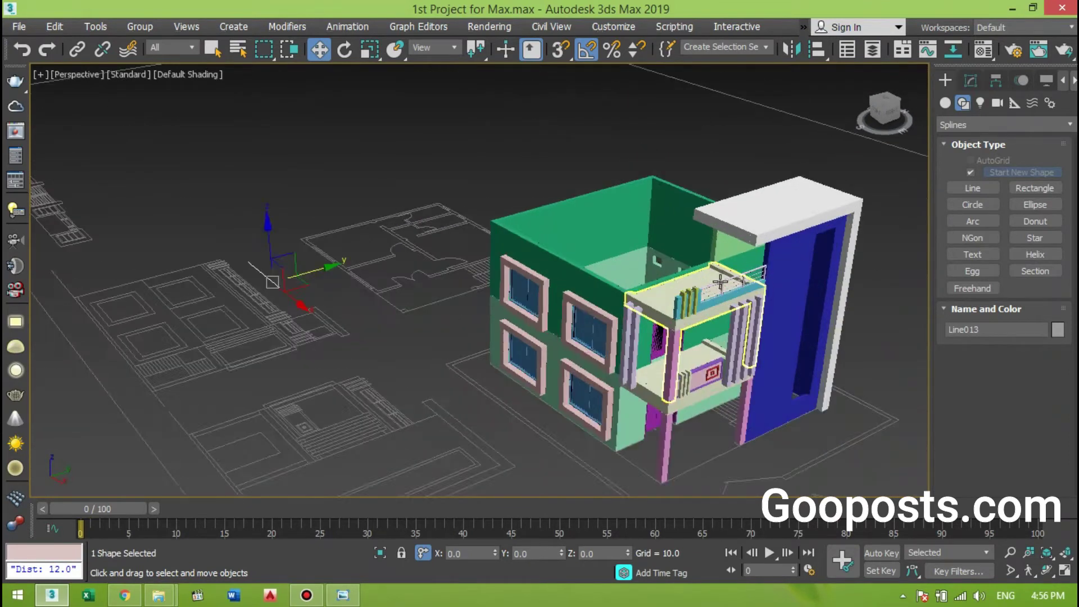
scroll(720, 281, up, 3)
Step: Select the balcony railing group Group004, trying a move off the balcony and undoing it
click(723, 288)
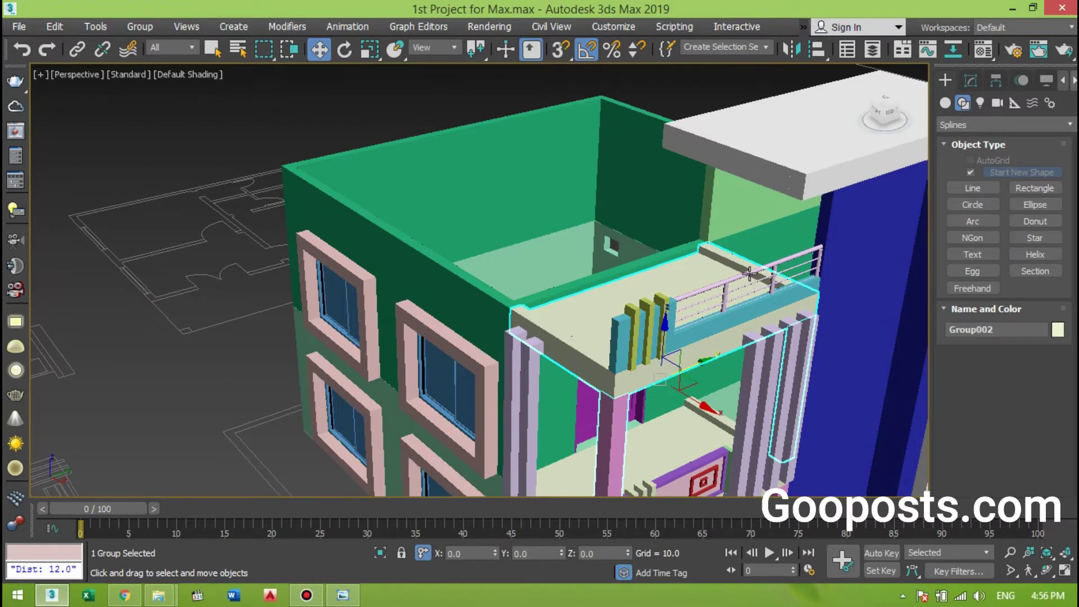
click(749, 275)
alt+middle_drag(749, 275, 746, 311)
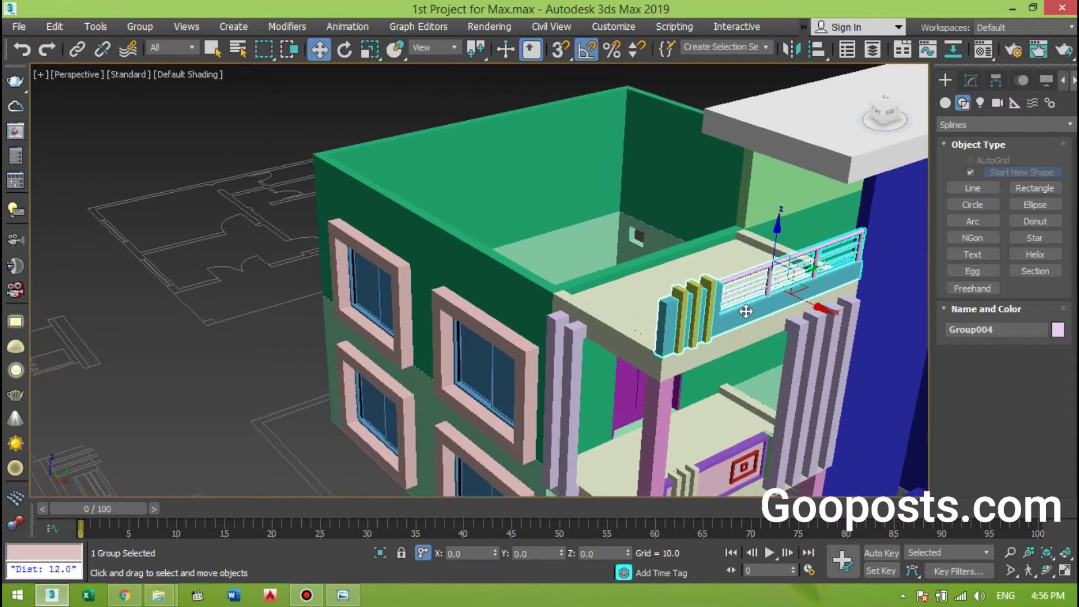
scroll(746, 311, down, 2)
scroll(702, 293, up, 3)
alt+middle_drag(674, 281, 646, 264)
scroll(640, 270, up, 2)
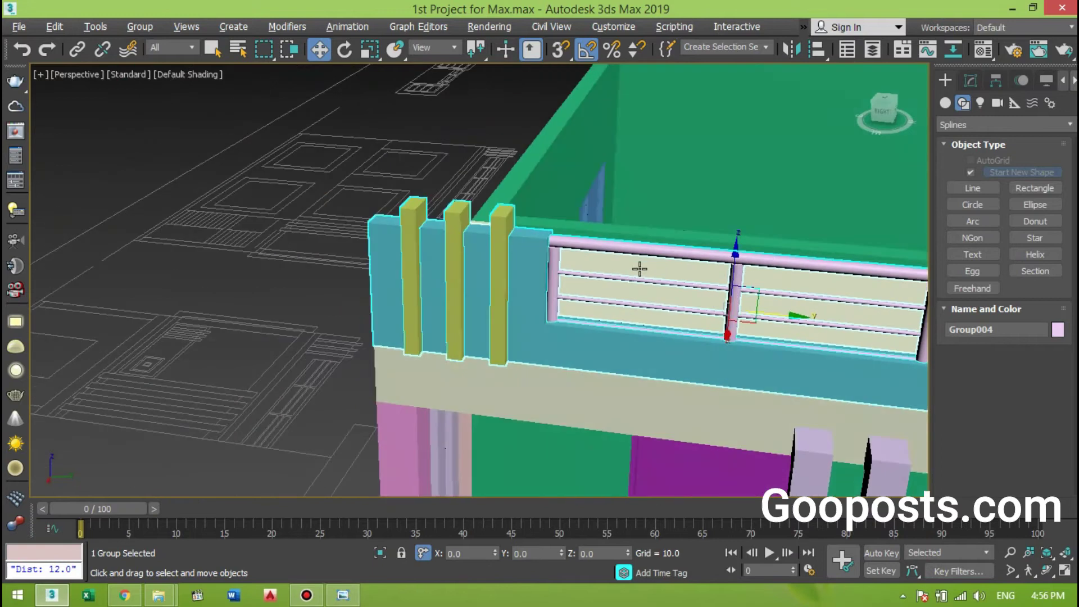
scroll(688, 297, down, 2)
drag(688, 302, 446, 292)
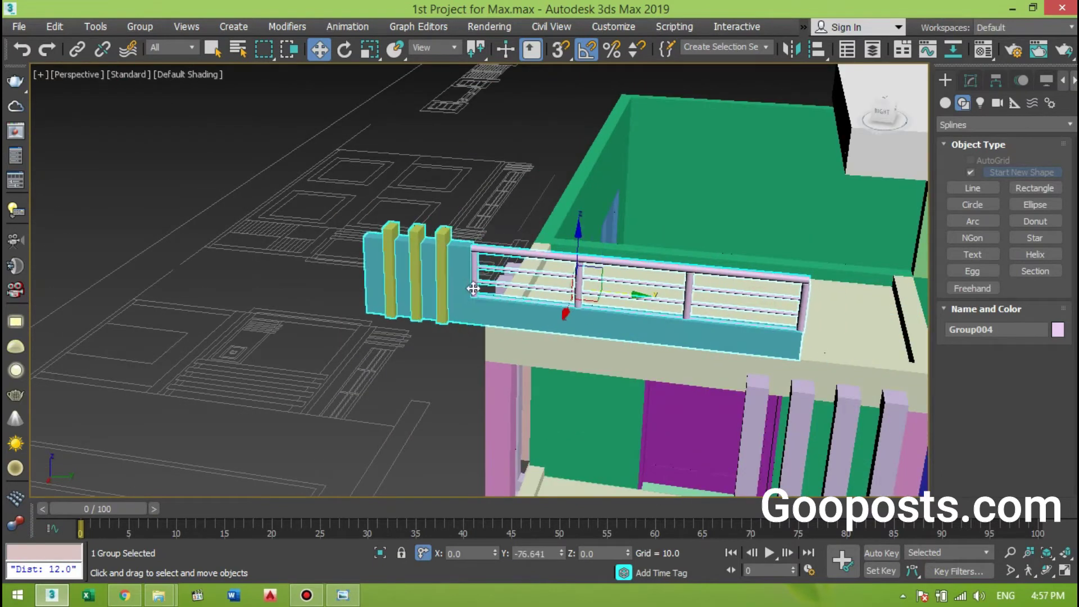
key(ctrl+z)
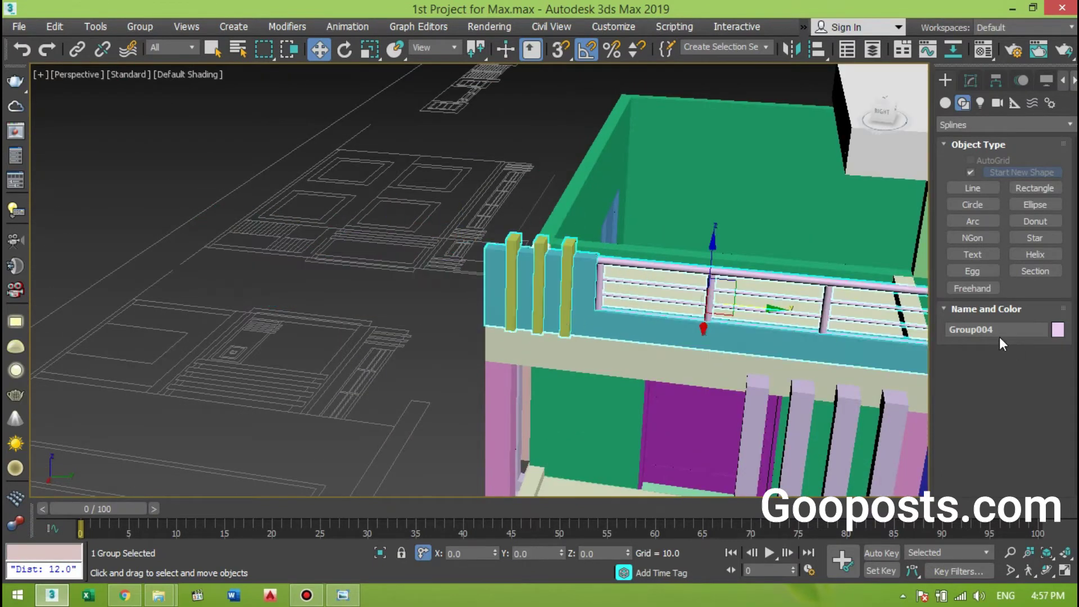
Step: Open Group004, select Railing001, and Shift-drag a single copy named Railing002 onto the plan
click(134, 26)
click(161, 95)
click(703, 271)
scroll(704, 270, down, 2)
alt+middle_drag(703, 270, 659, 313)
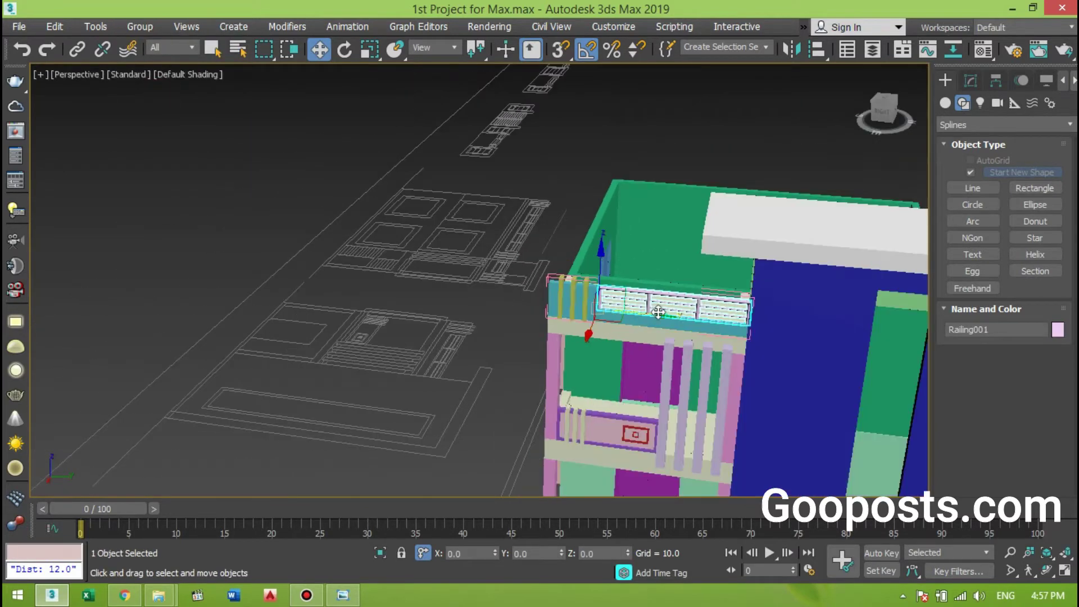
shift+drag(658, 312, 250, 272)
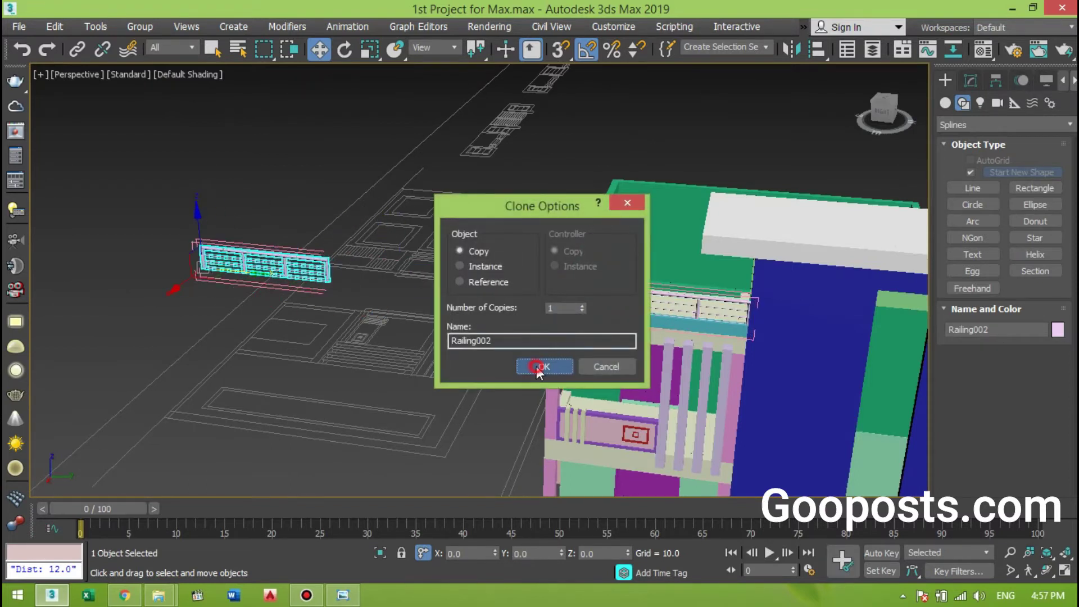
Step: Confirm the Railing002 copy and detach it from the group
click(539, 367)
middle_drag(242, 264, 249, 269)
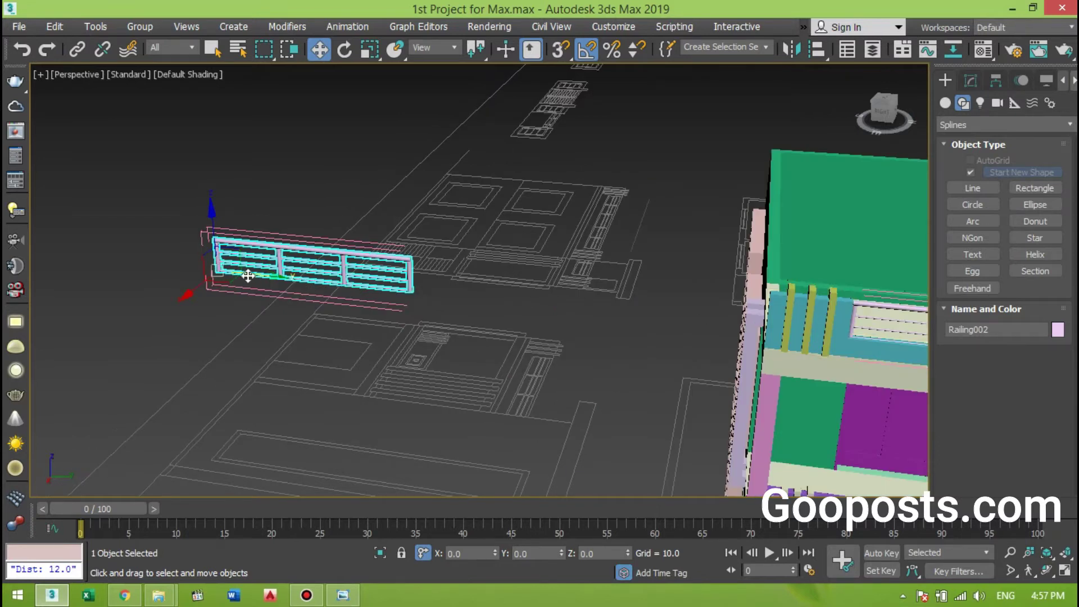
click(138, 27)
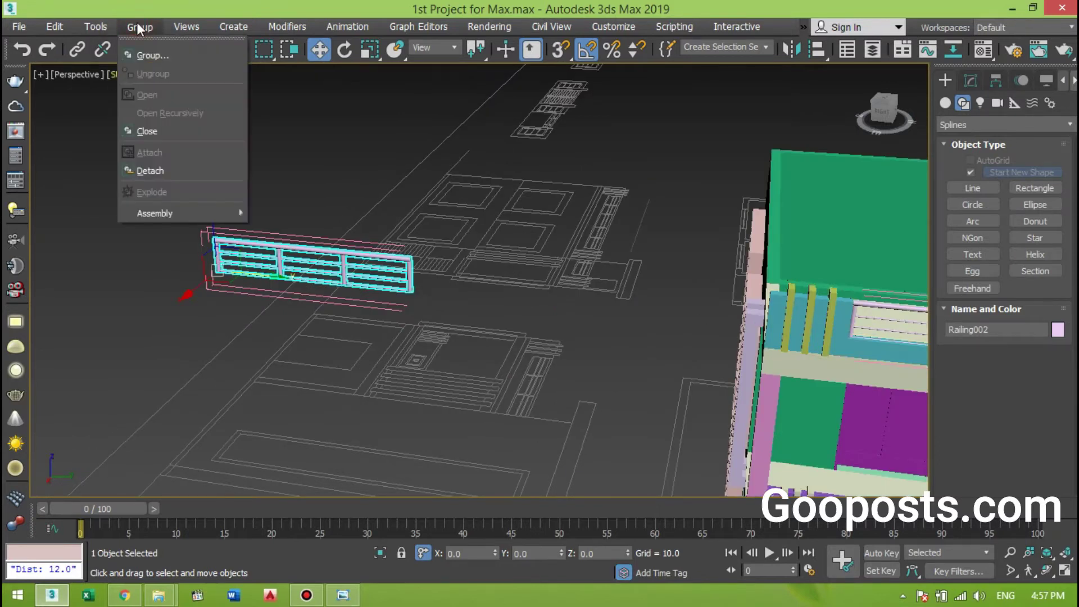
click(151, 170)
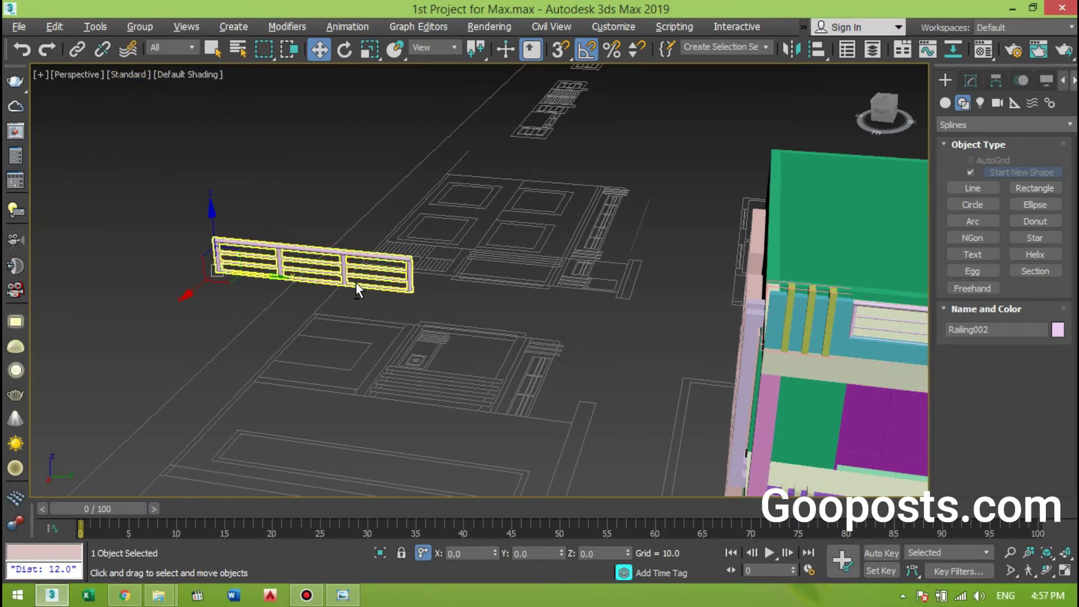
Step: Move Railing002 clear of the house onto the plan beside Line013
alt+middle_drag(280, 296, 310, 306)
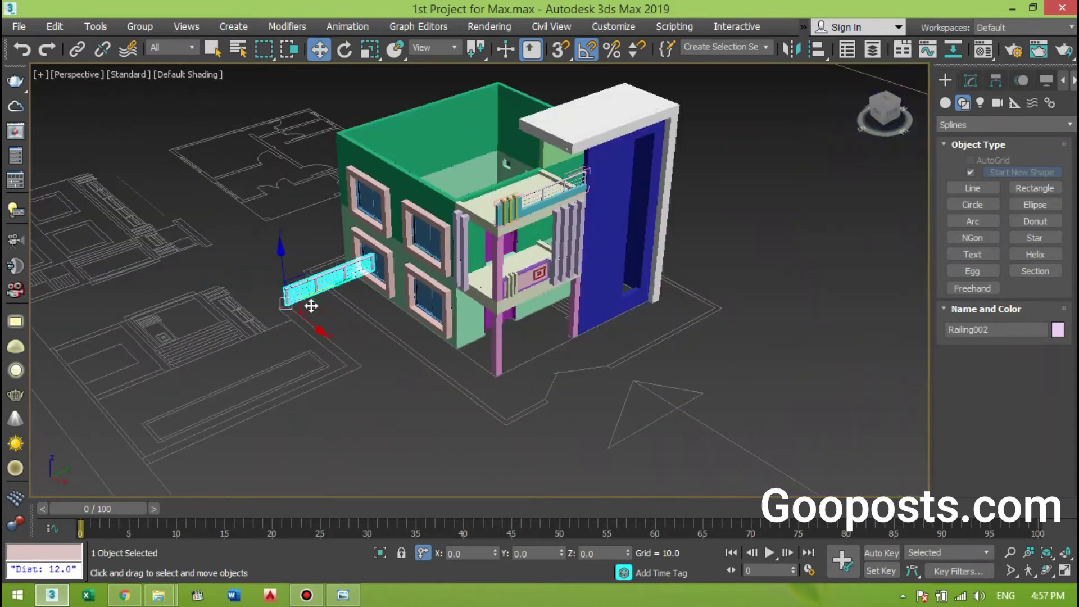
drag(311, 305, 155, 163)
mouse_move(137, 205)
alt+middle_down()
mouse_move(130, 214)
mouse_move(292, 223)
mouse_move(186, 255)
alt+middle_up()
scroll(385, 248, down, 2)
scroll(313, 287, down, 2)
scroll(378, 248, down, 2)
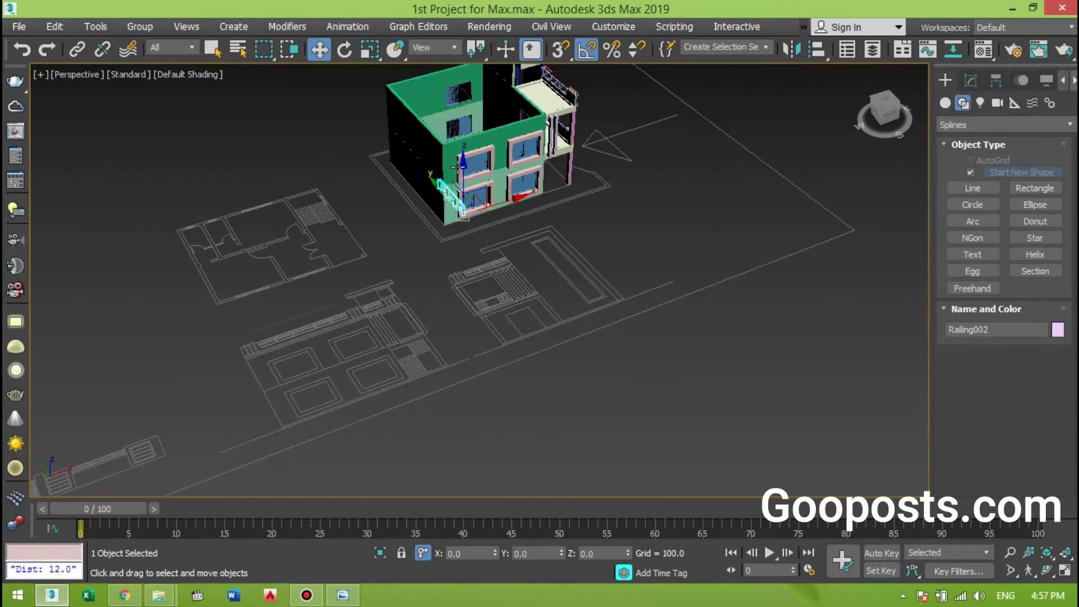
mouse_move(456, 165)
mouse_down()
mouse_move(458, 234)
mouse_move(477, 260)
mouse_move(312, 255)
mouse_up()
scroll(304, 311, up, 3)
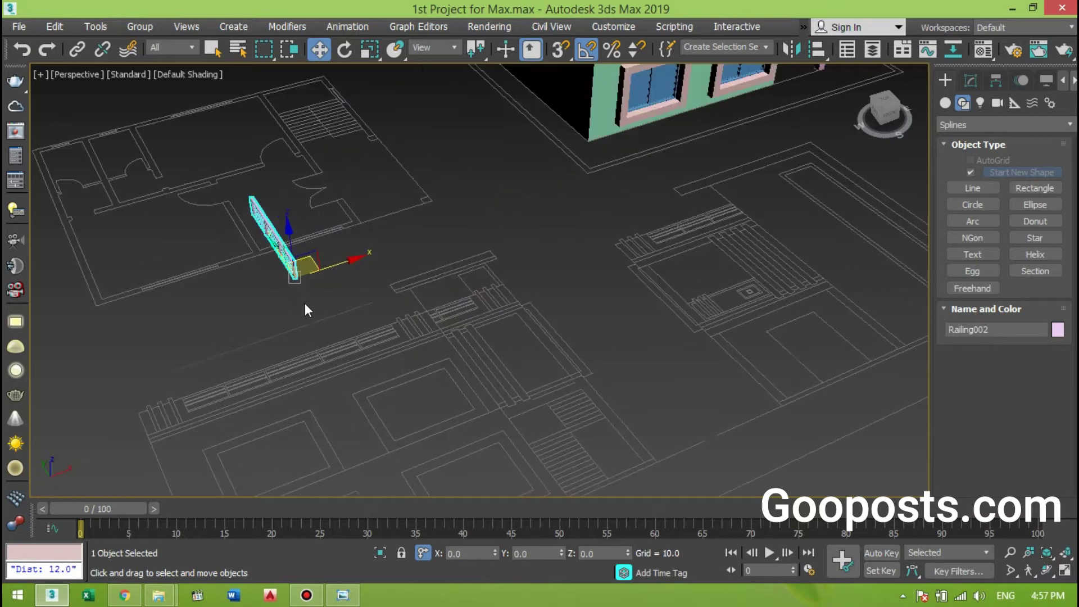
scroll(302, 320, up, 2)
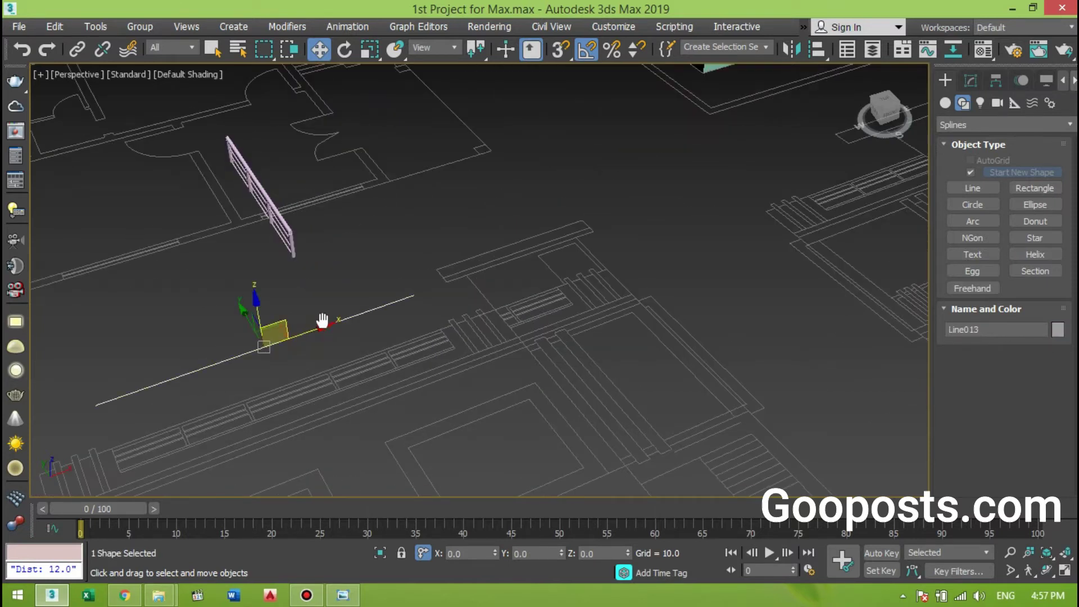
middle_drag(322, 320, 359, 321)
click(323, 236)
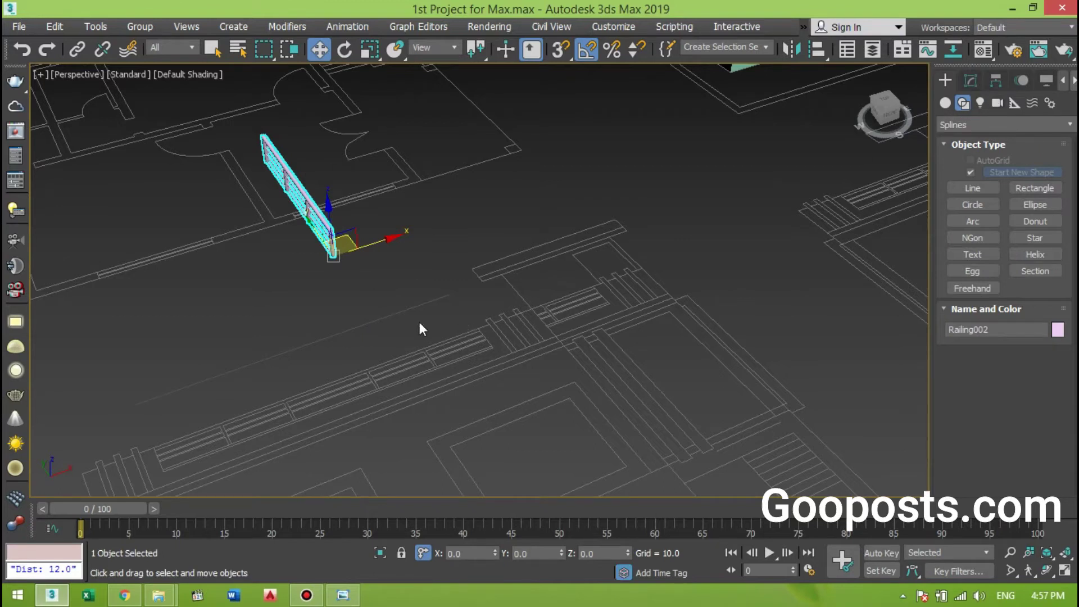
middle_drag(376, 329, 412, 330)
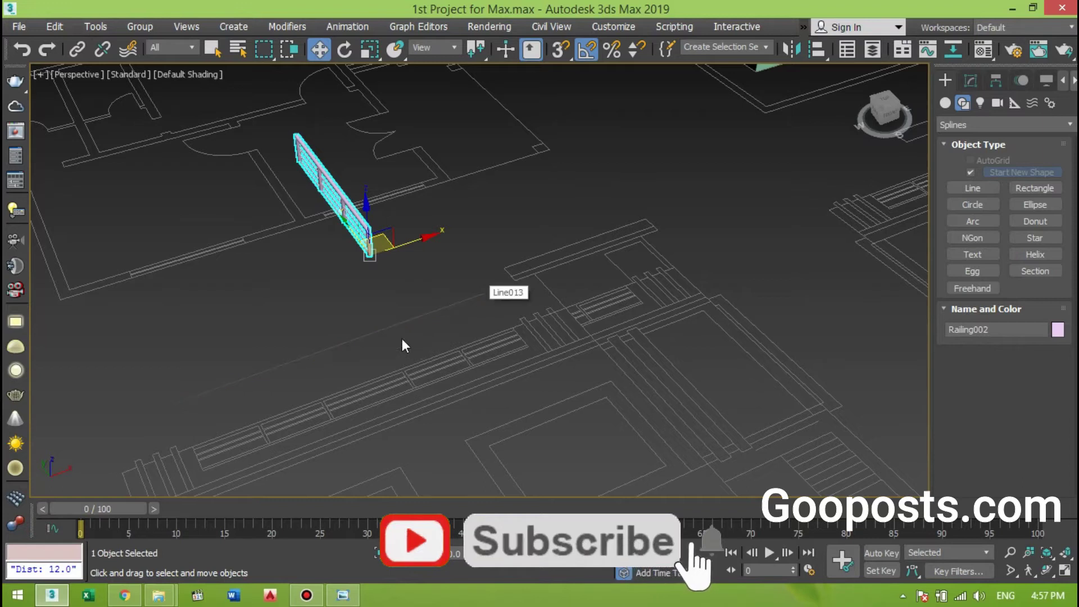
Step: Rebuild Railing002 along the Line013 path using Pick Railing Path
click(972, 79)
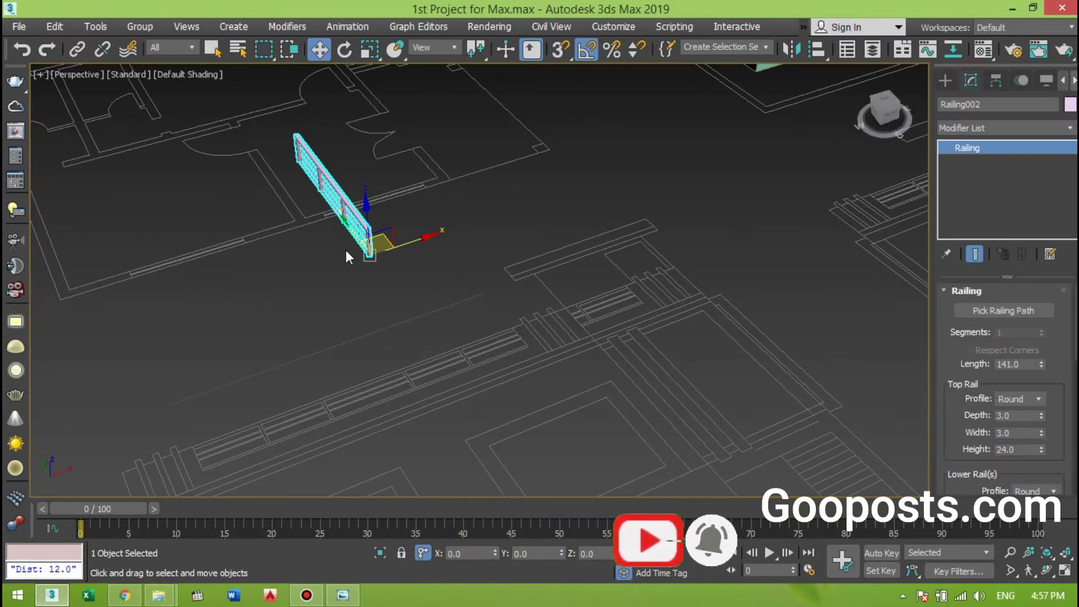
middle_drag(347, 256, 381, 242)
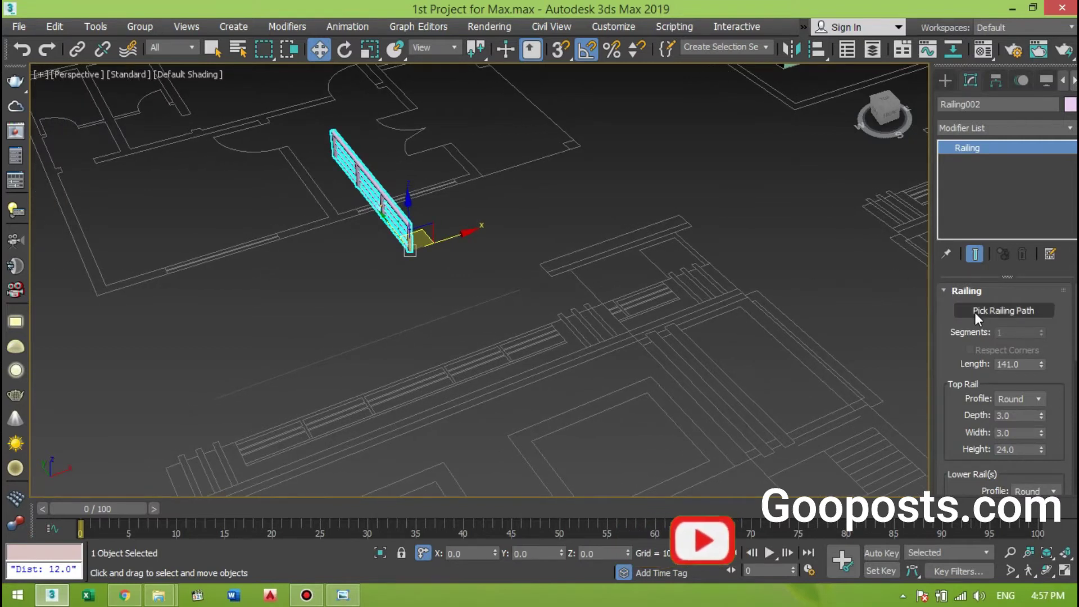
click(992, 310)
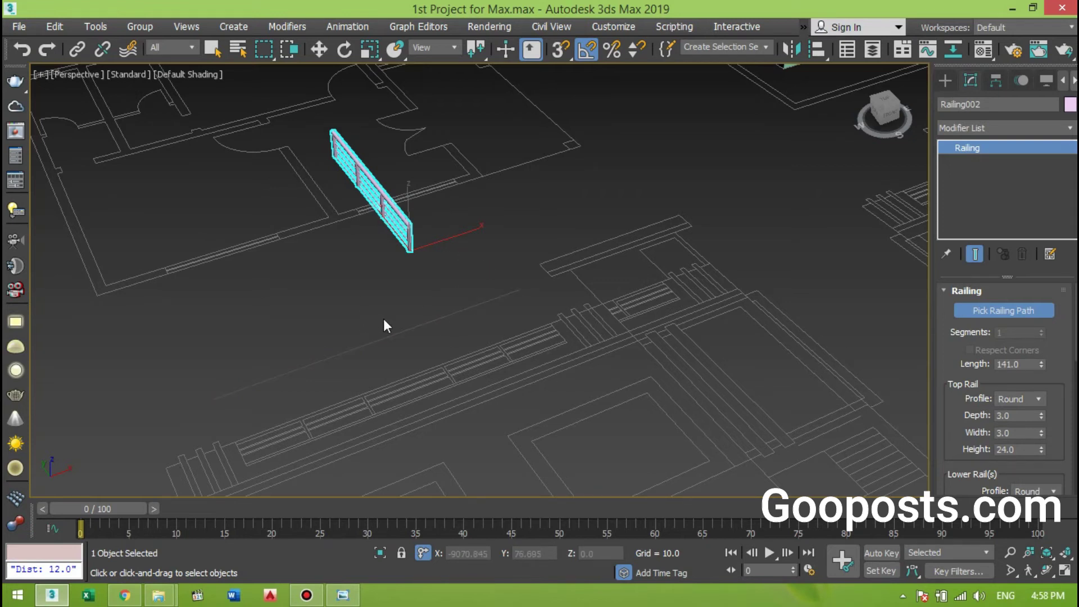
click(412, 319)
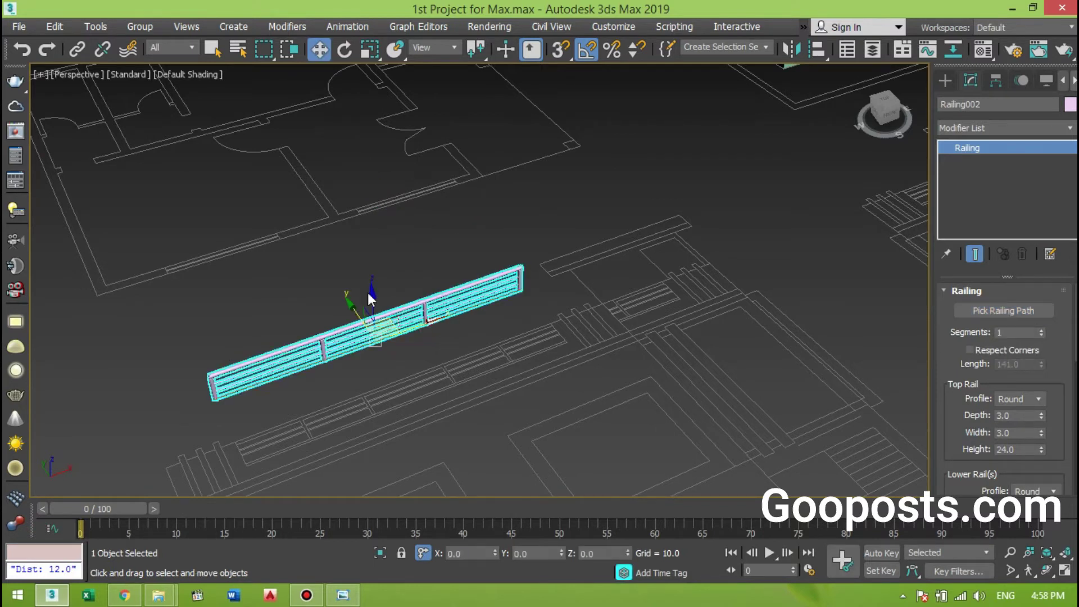
Step: Bring up Railing002's Post Spacing settings, showing 4 posts spaced 83.333 apart
mouse_move(358, 291)
alt+middle_down()
mouse_move(364, 299)
mouse_move(321, 258)
mouse_move(293, 279)
mouse_move(309, 298)
mouse_move(349, 269)
mouse_move(339, 287)
alt+middle_up()
mouse_move(343, 385)
alt+middle_down()
mouse_move(358, 327)
mouse_move(352, 356)
alt+middle_up()
scroll(357, 329, down, 3)
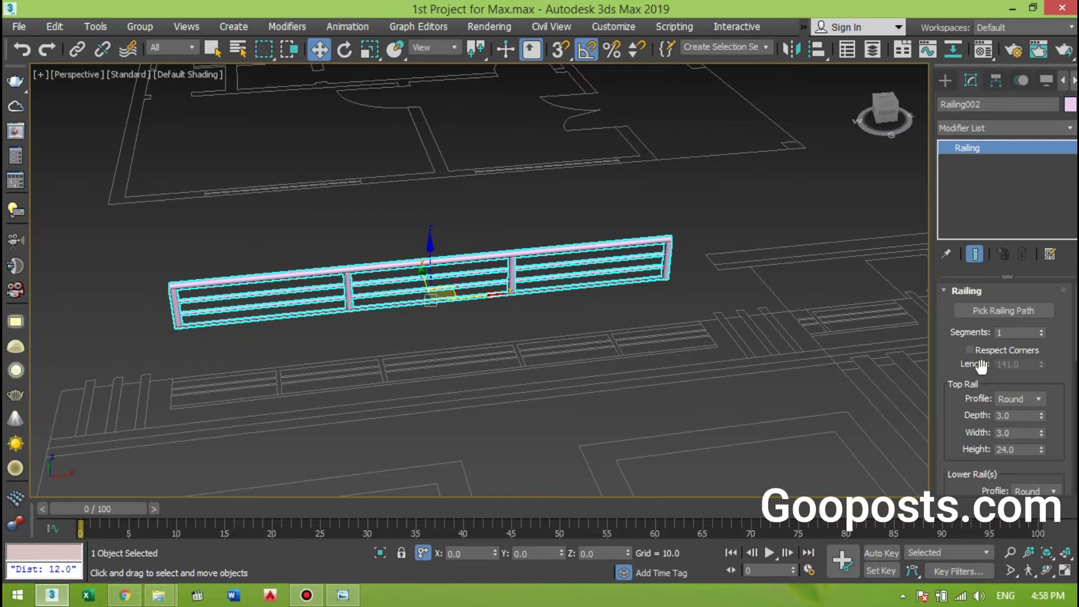
drag(968, 363, 959, 258)
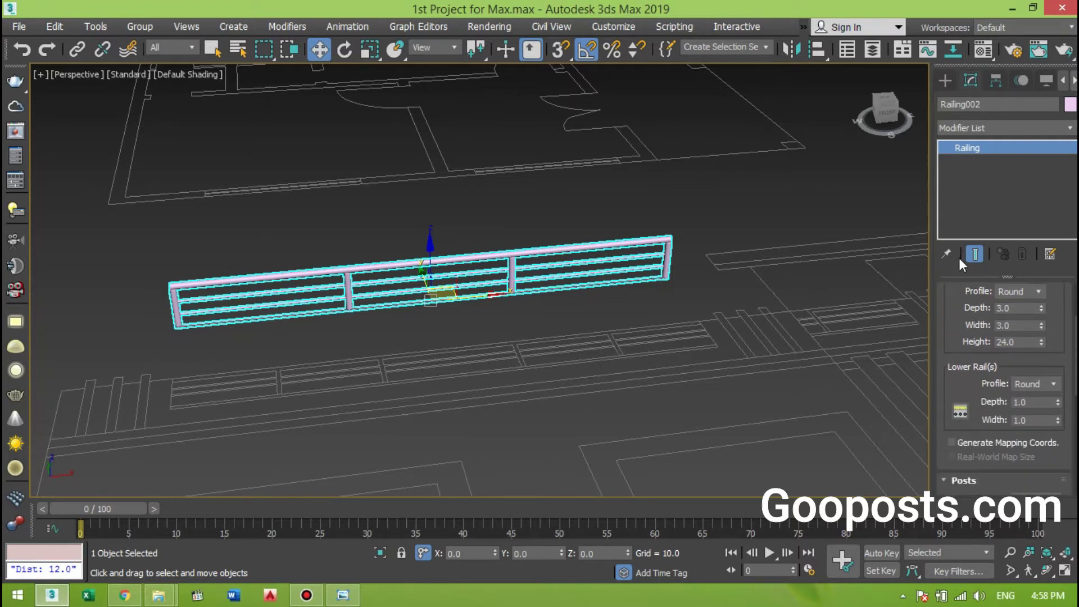
drag(961, 375, 964, 315)
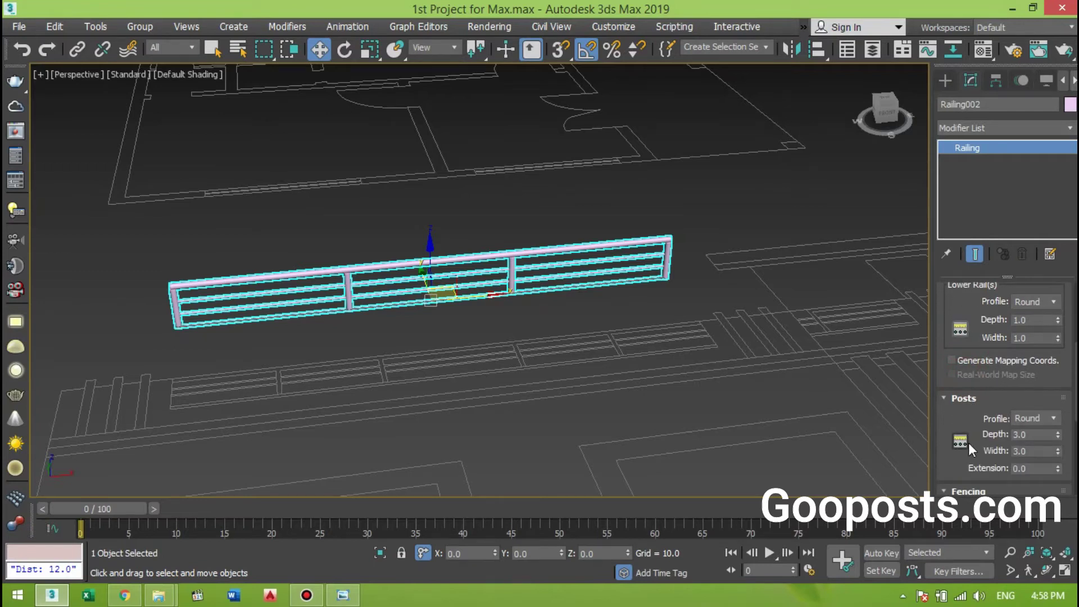
click(954, 441)
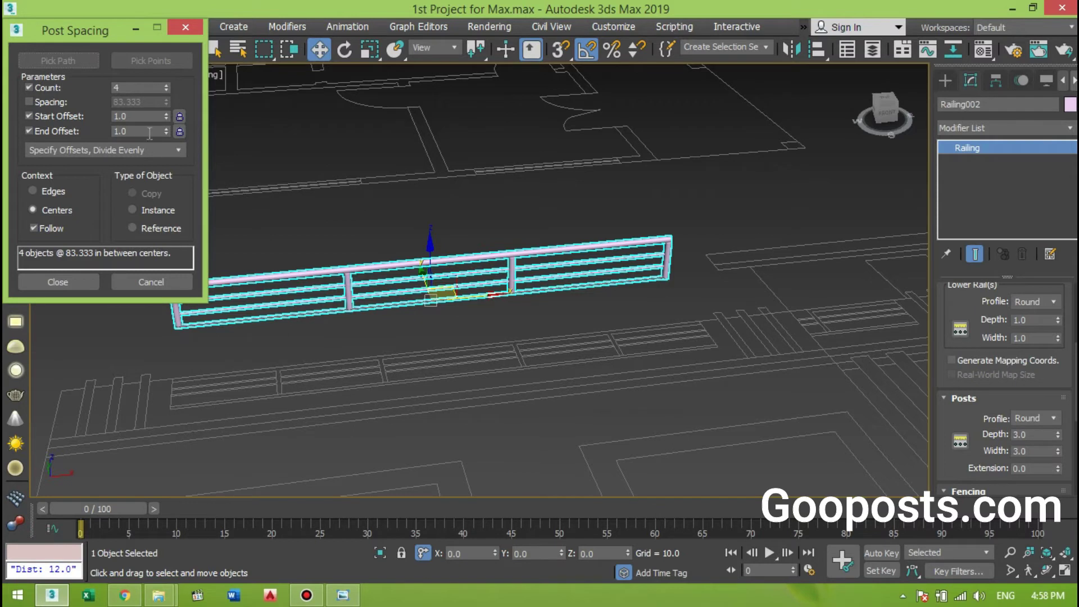
Step: Set the railing posts to 6, then bring up the Lower Rail Spacing dialog
click(166, 85)
click(166, 85)
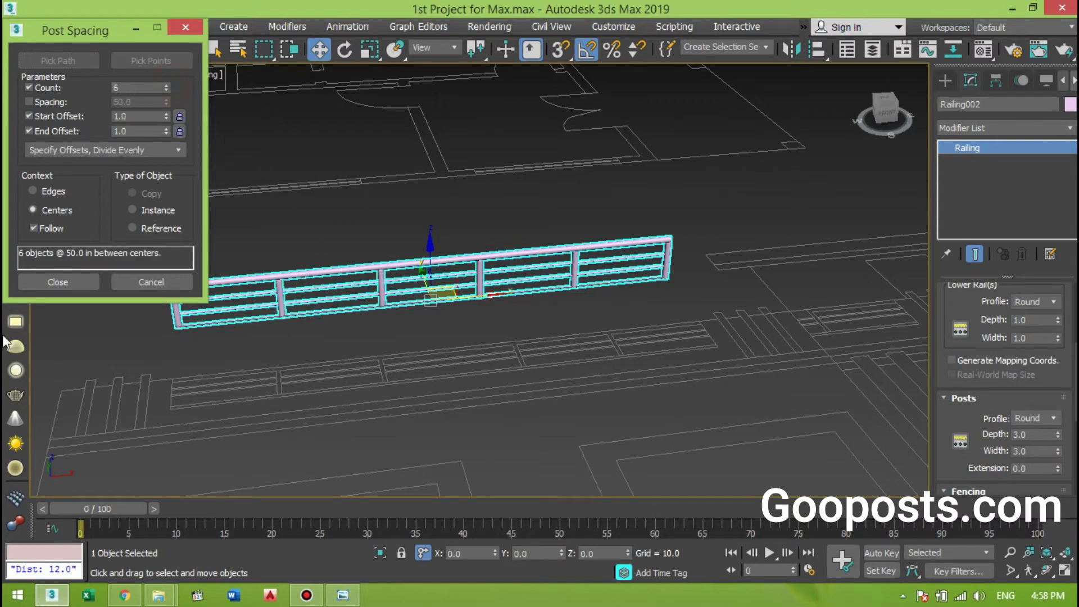
click(63, 283)
alt+middle_drag(239, 334, 293, 315)
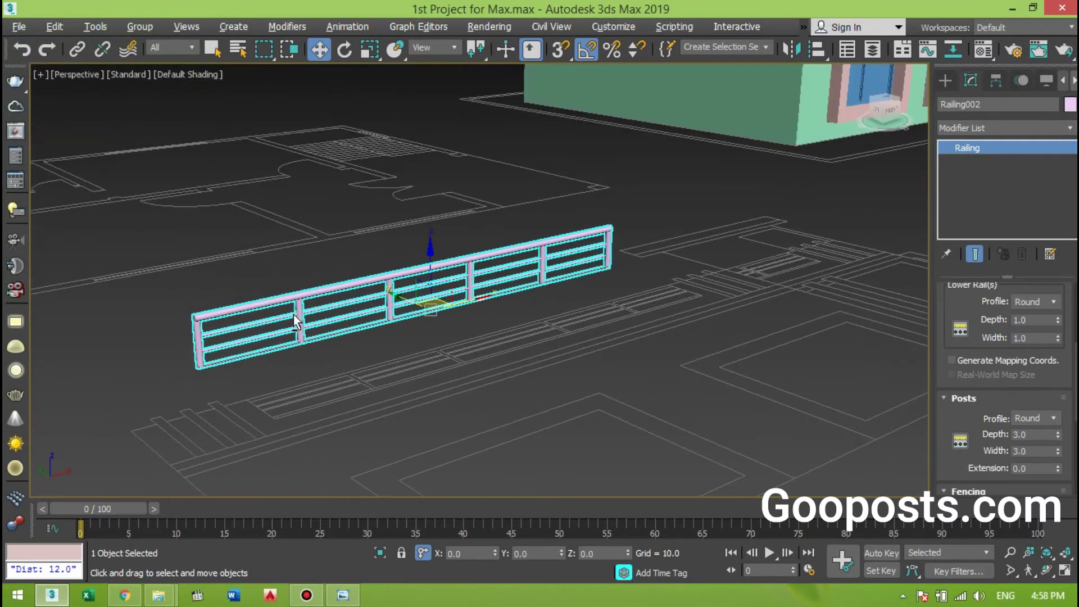
scroll(289, 332, up, 3)
scroll(294, 336, up, 2)
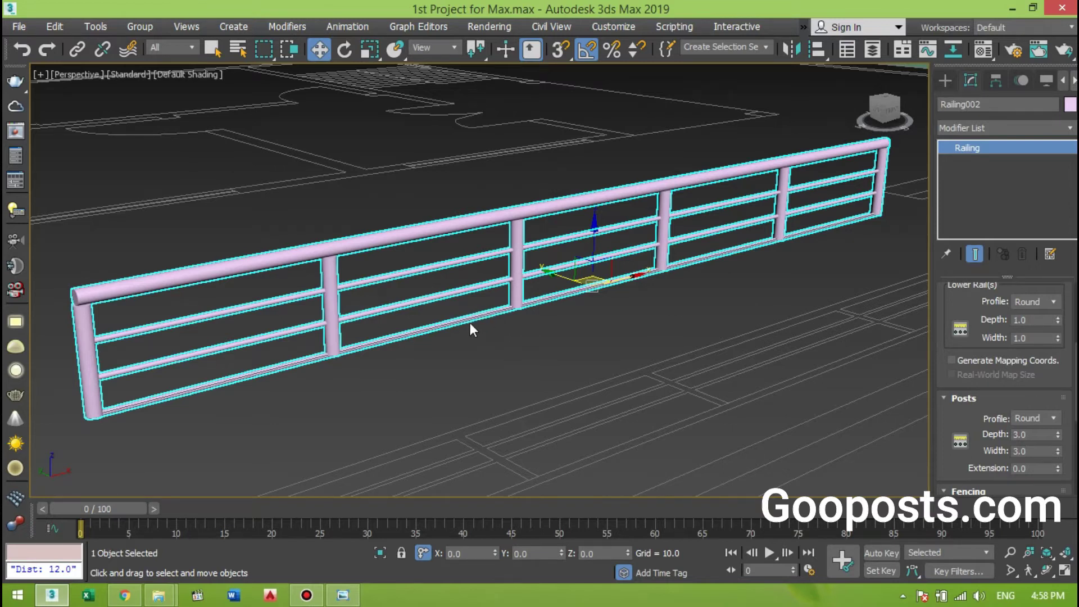
drag(963, 308, 962, 347)
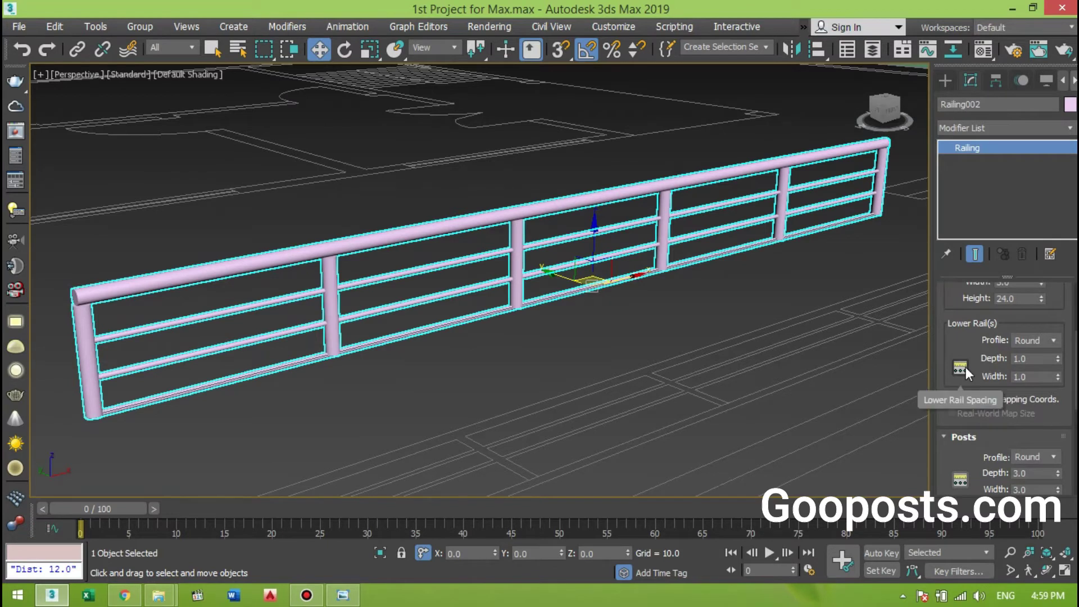
click(964, 368)
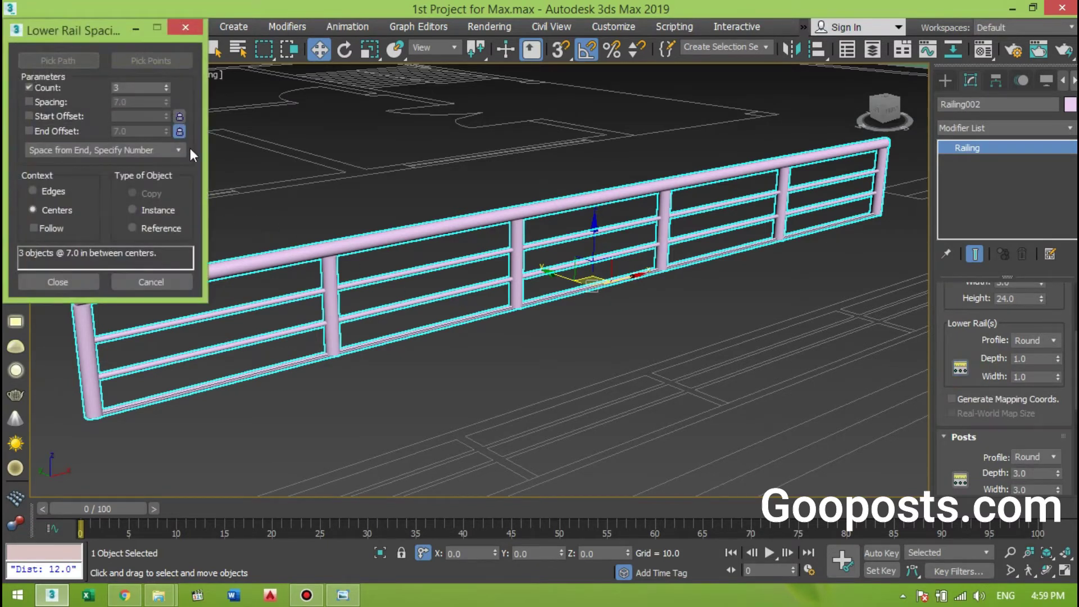
Step: Divide the lower rails evenly into 2, with no objects at the ends
click(178, 116)
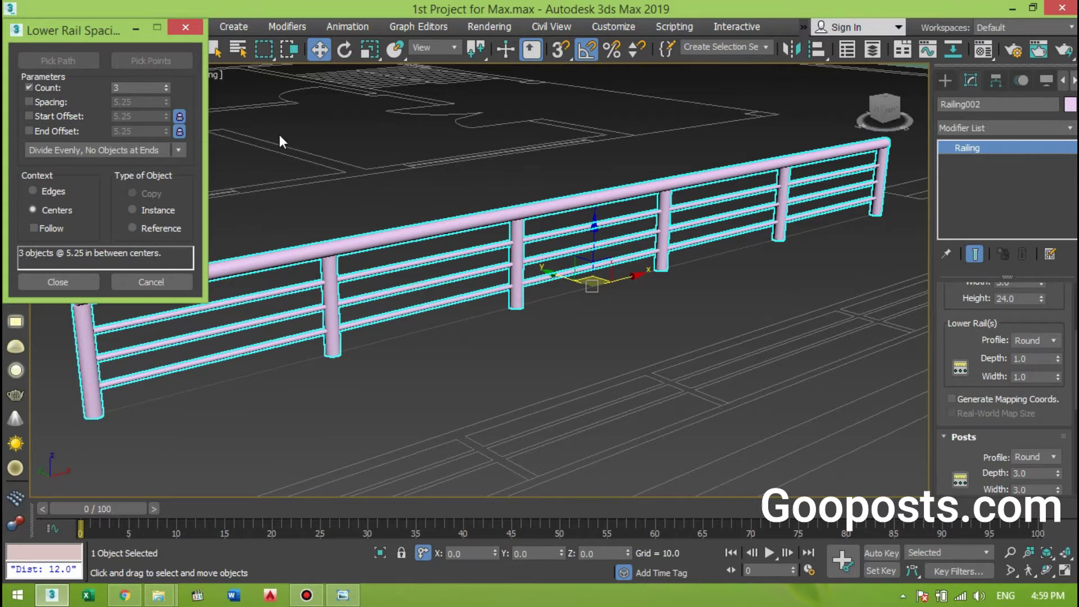
click(167, 91)
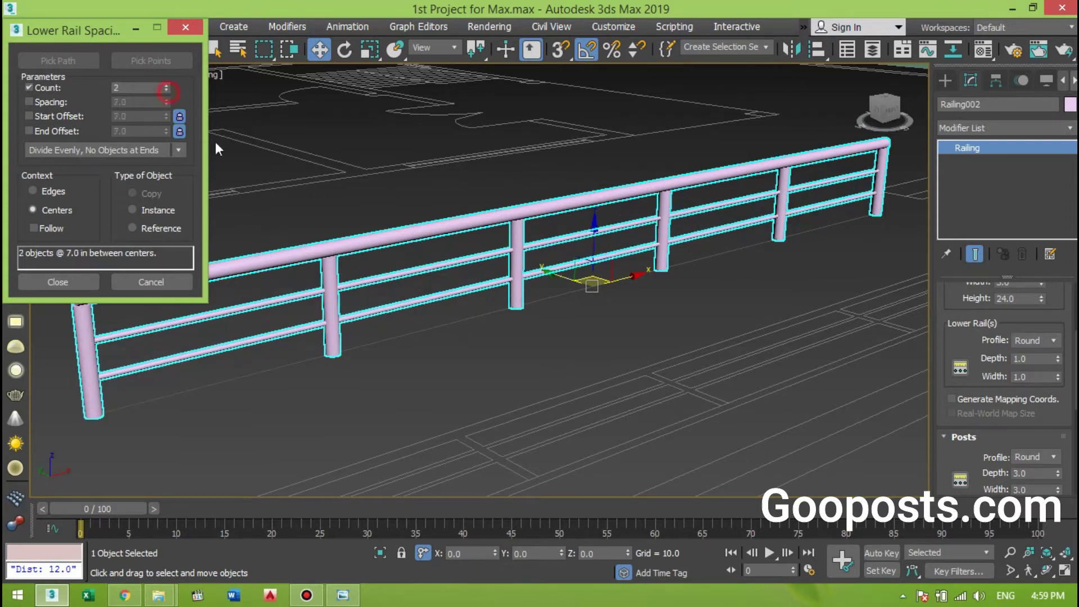
click(57, 283)
scroll(363, 316, down, 5)
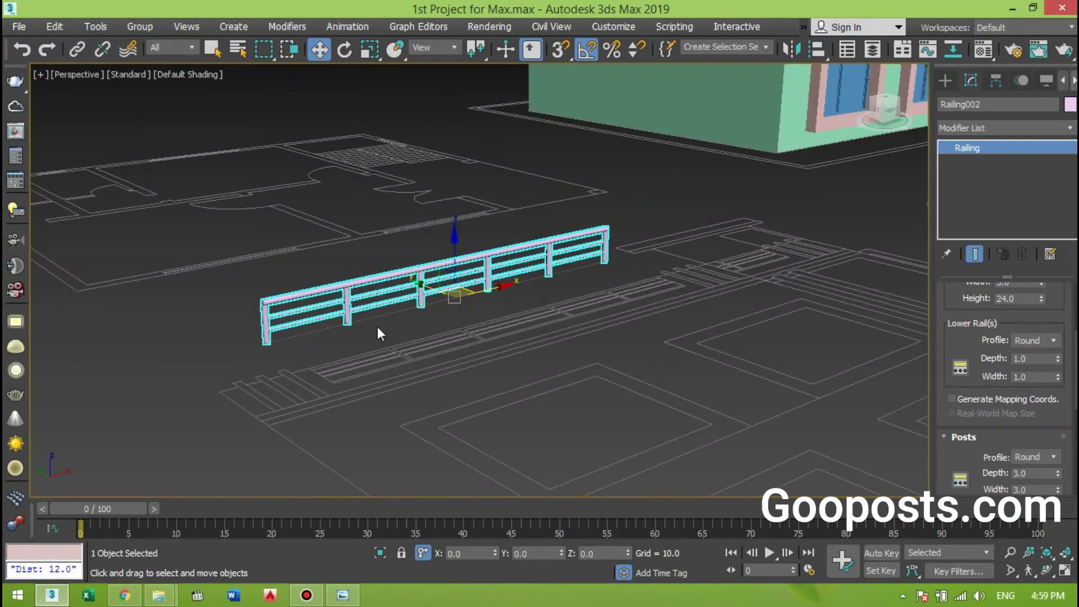
alt+middle_drag(377, 326, 375, 335)
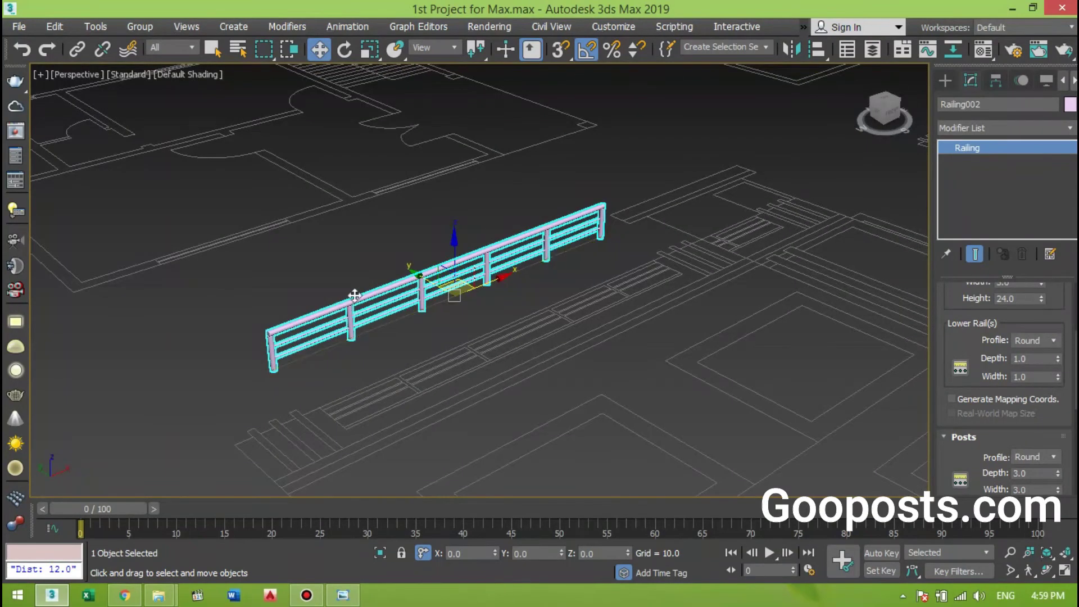
Step: Unhide all objects to reveal the magenta Group005
right_click(489, 284)
click(360, 214)
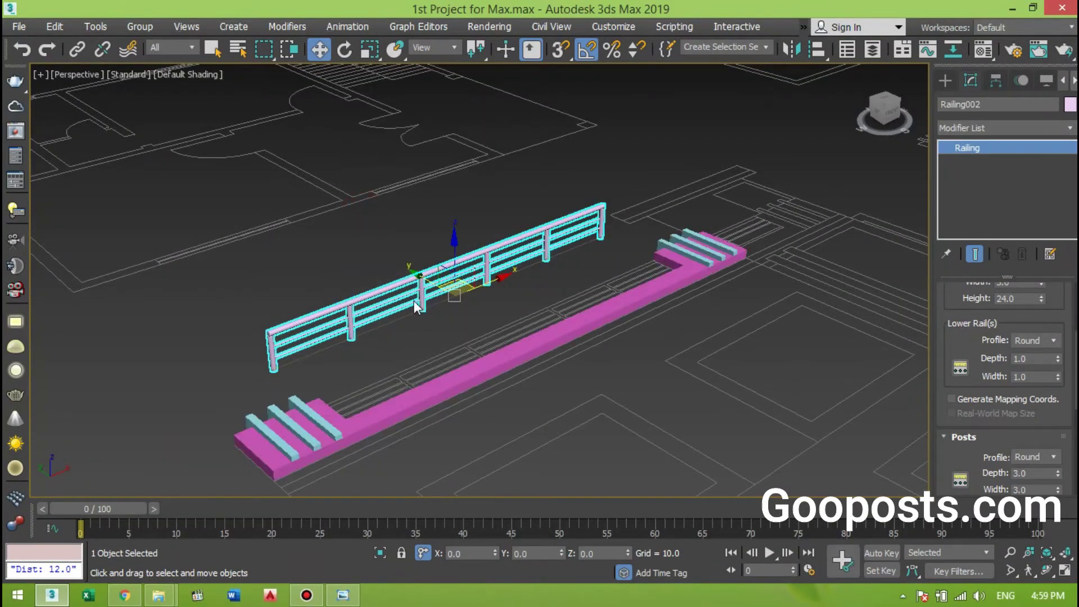
middle_drag(405, 319, 368, 329)
Step: Rotate Group005 90° about X so the parapet stands upright
click(334, 397)
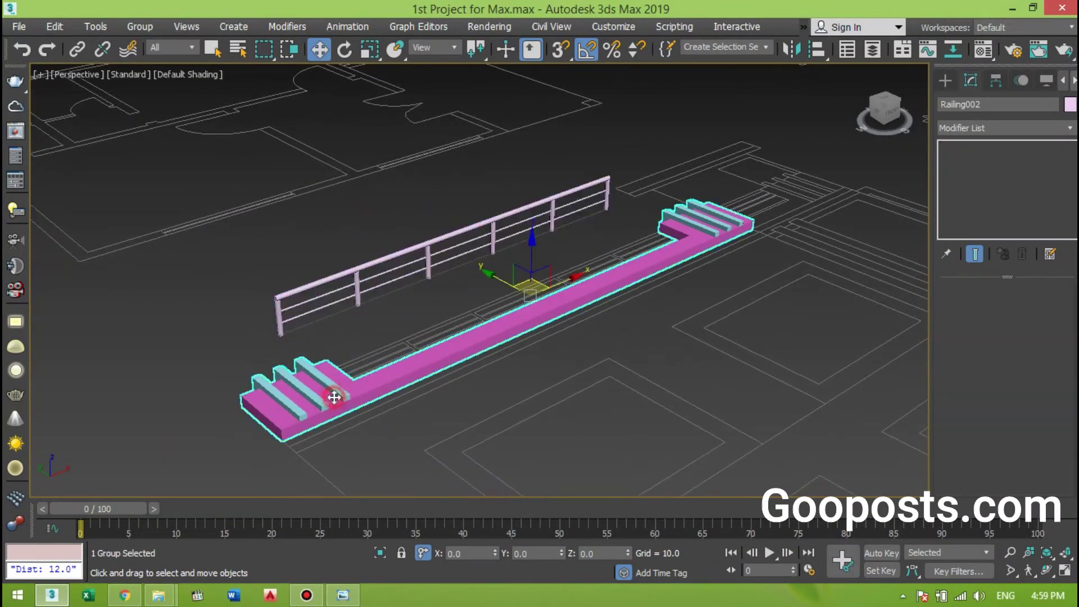
key(e)
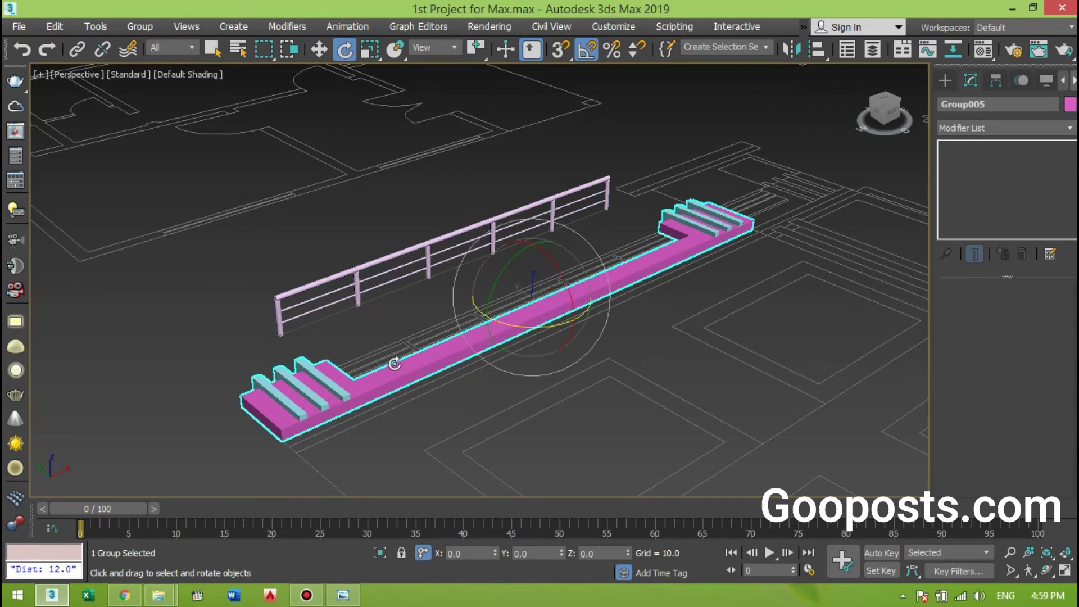
drag(550, 256, 561, 269)
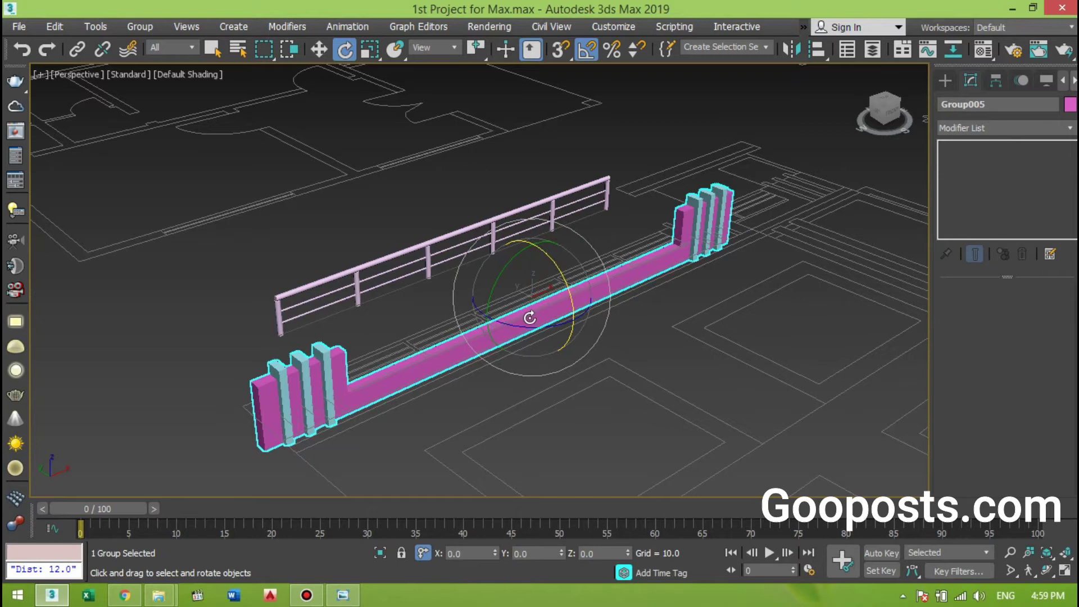
key(w)
mouse_move(440, 379)
alt+middle_down()
mouse_move(265, 332)
mouse_move(326, 369)
mouse_move(394, 378)
alt+middle_up()
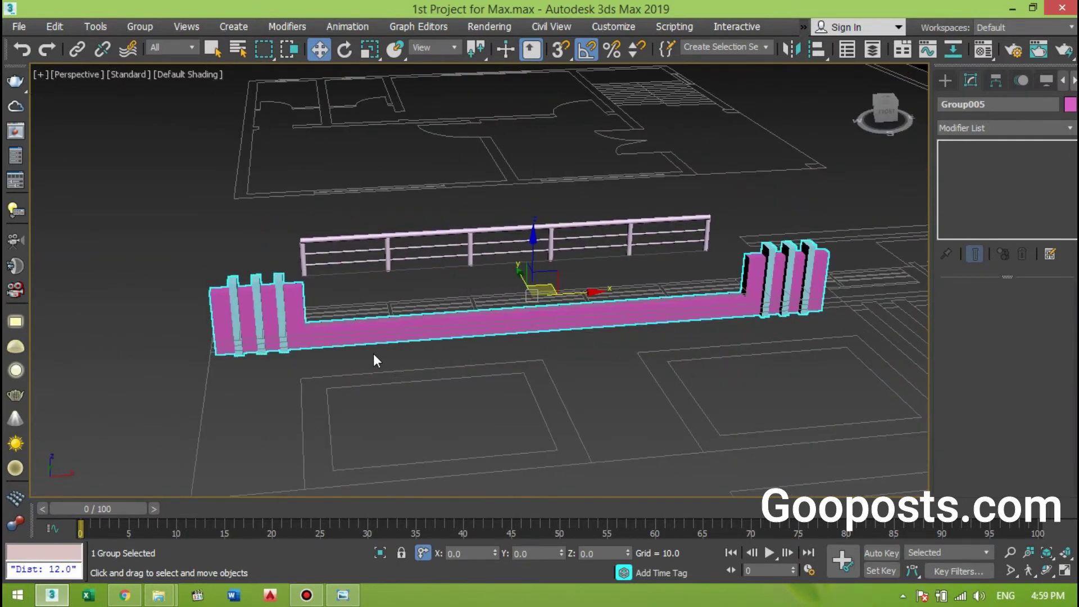
Step: Align Railing002 with the parapet in the maximized Top view
click(325, 241)
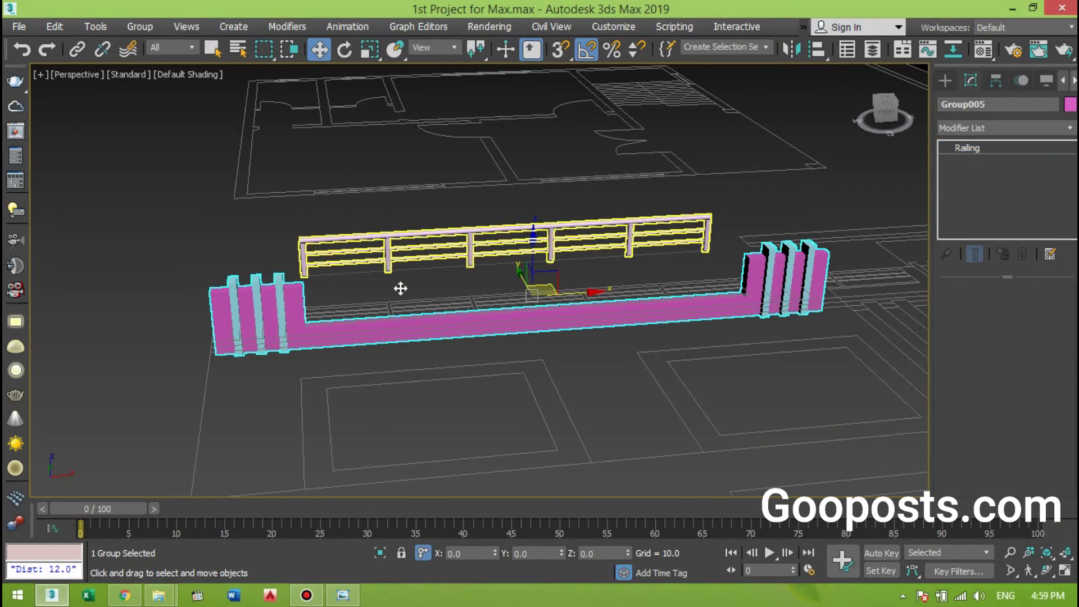
key(alt+w)
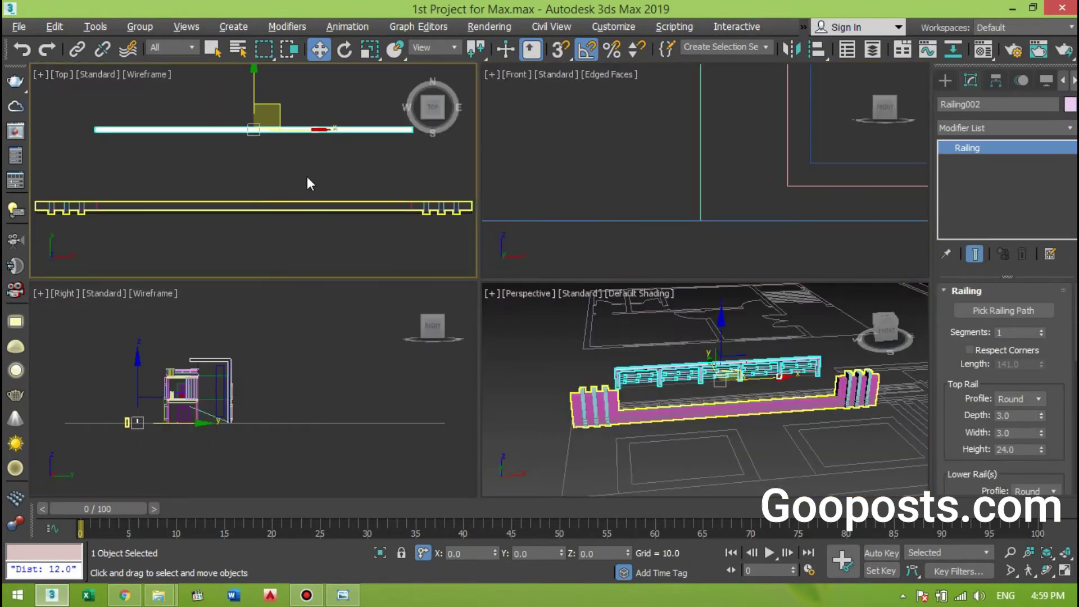
click(309, 175)
key(alt+w)
scroll(363, 231, down, 4)
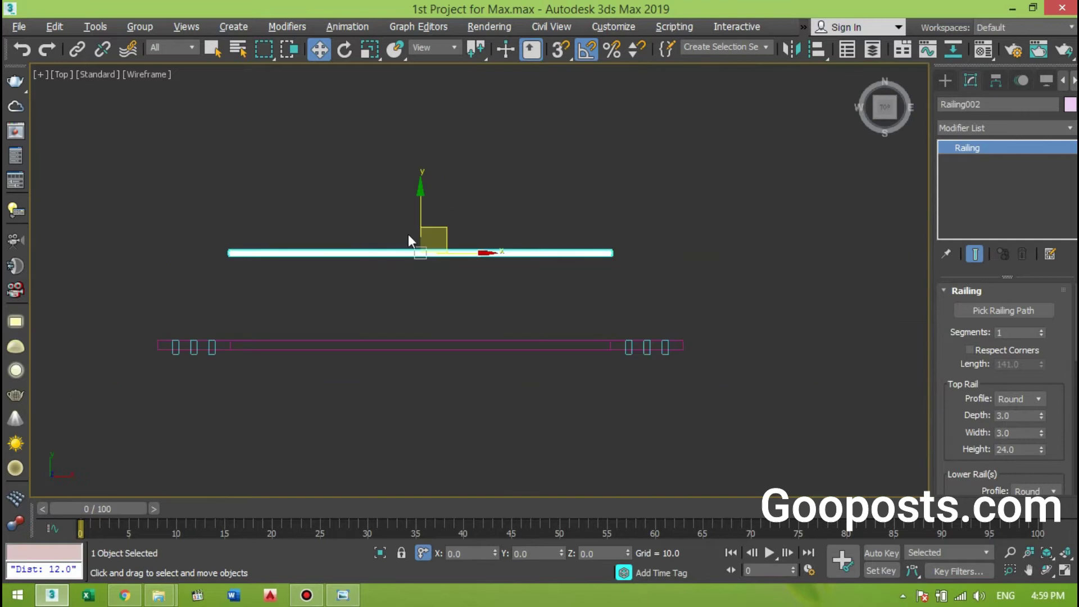
drag(419, 209, 405, 301)
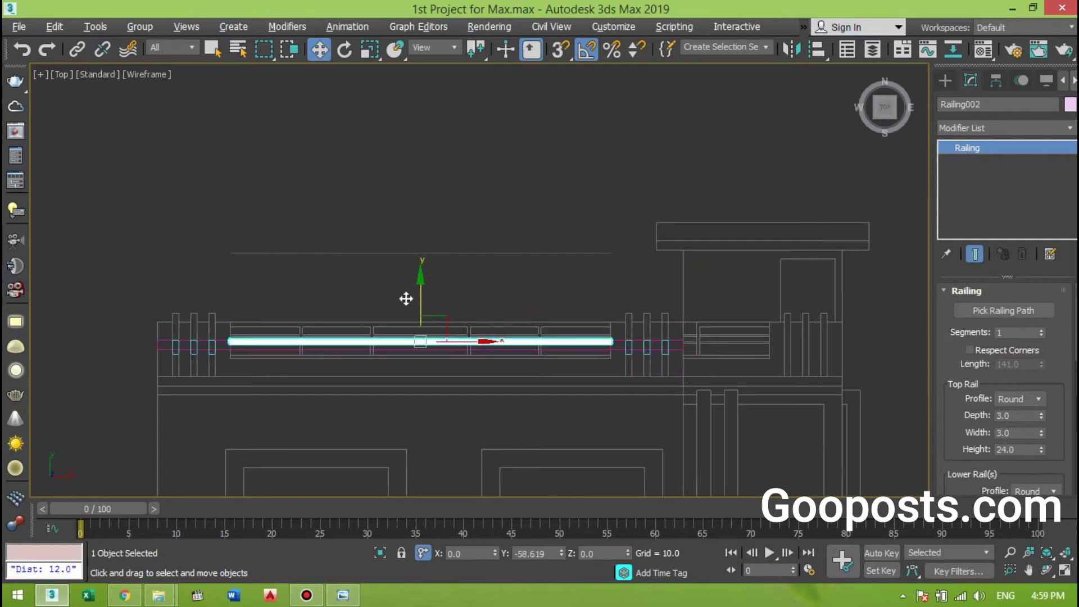
scroll(450, 338, up, 3)
mouse_move(297, 366)
middle_down()
mouse_move(524, 368)
mouse_move(471, 363)
middle_up()
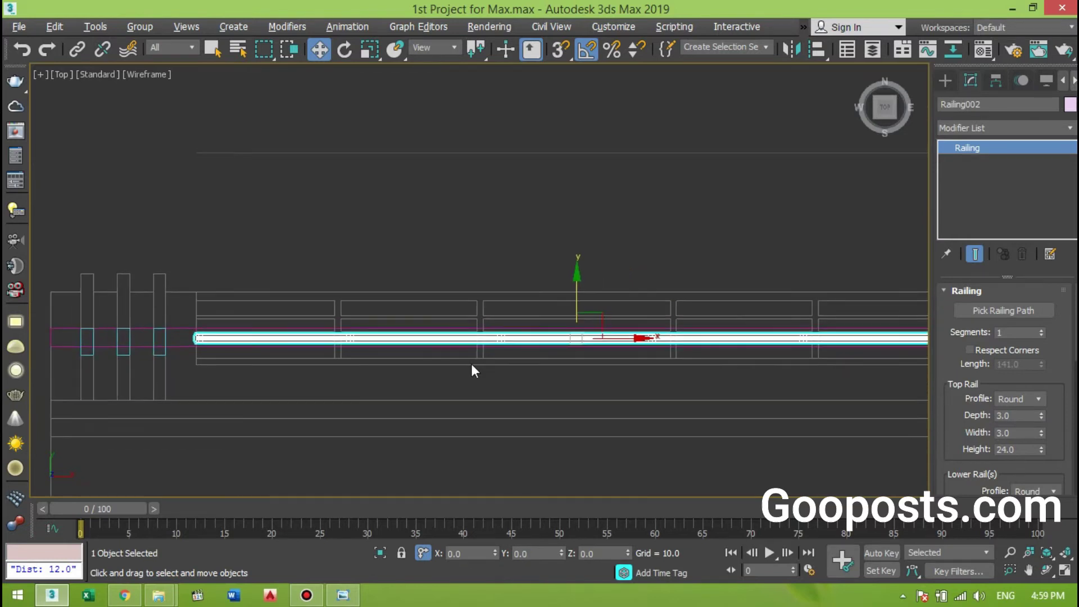
scroll(195, 353, up, 3)
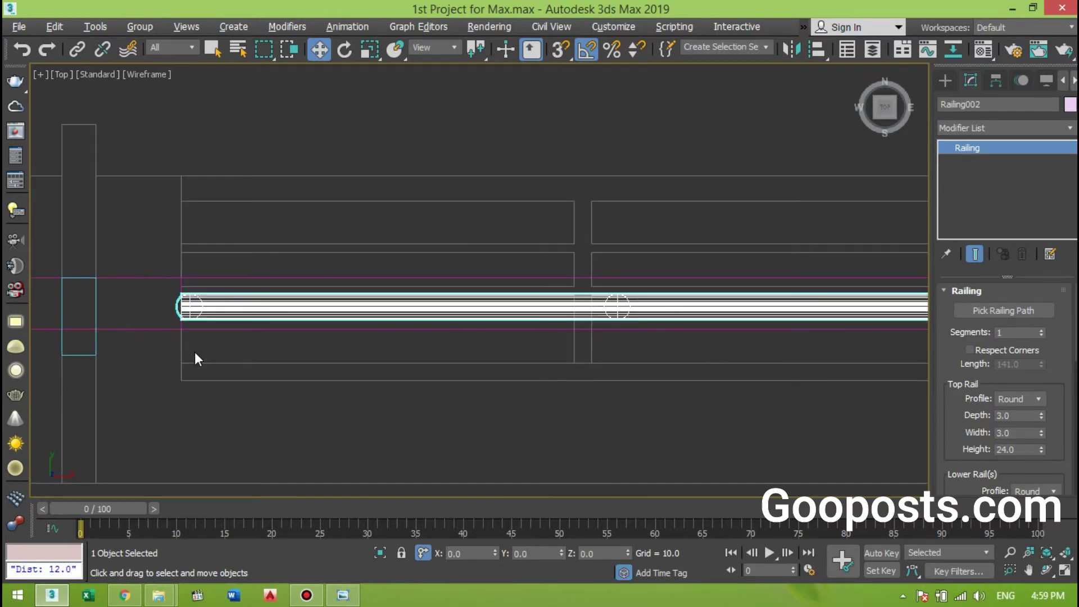
scroll(195, 352, down, 2)
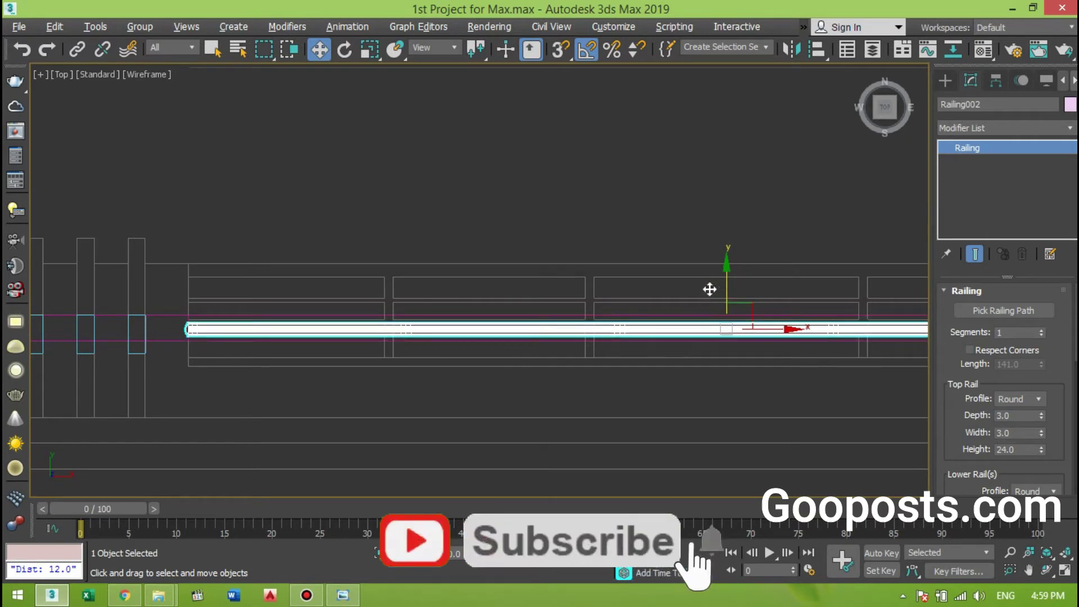
drag(709, 288, 710, 285)
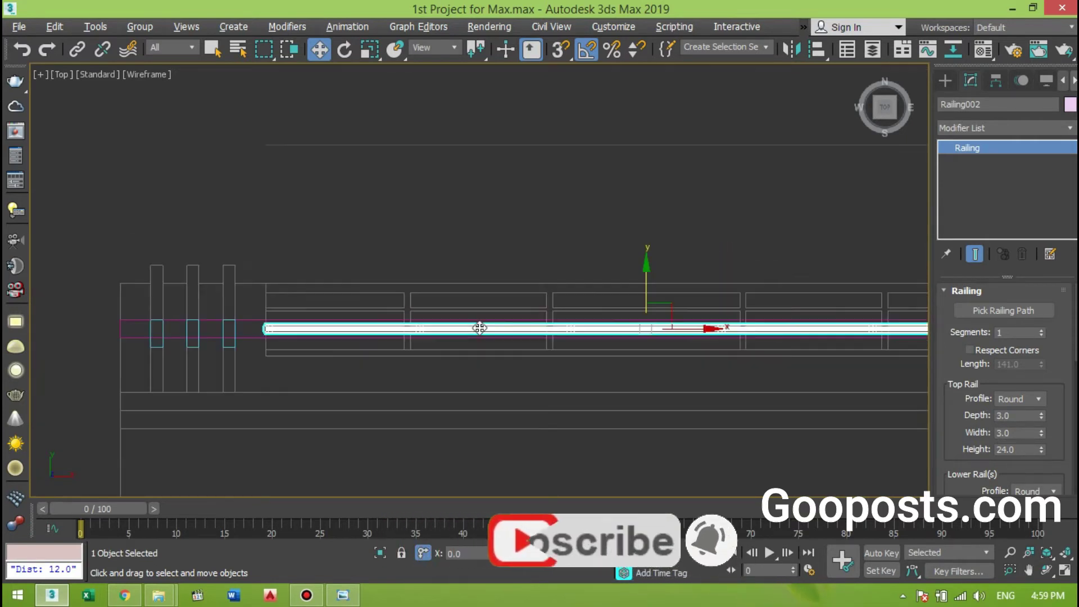
Step: Lower Railing002 onto the top of the pink parapet in the Front view
key(alt+w)
key(z)
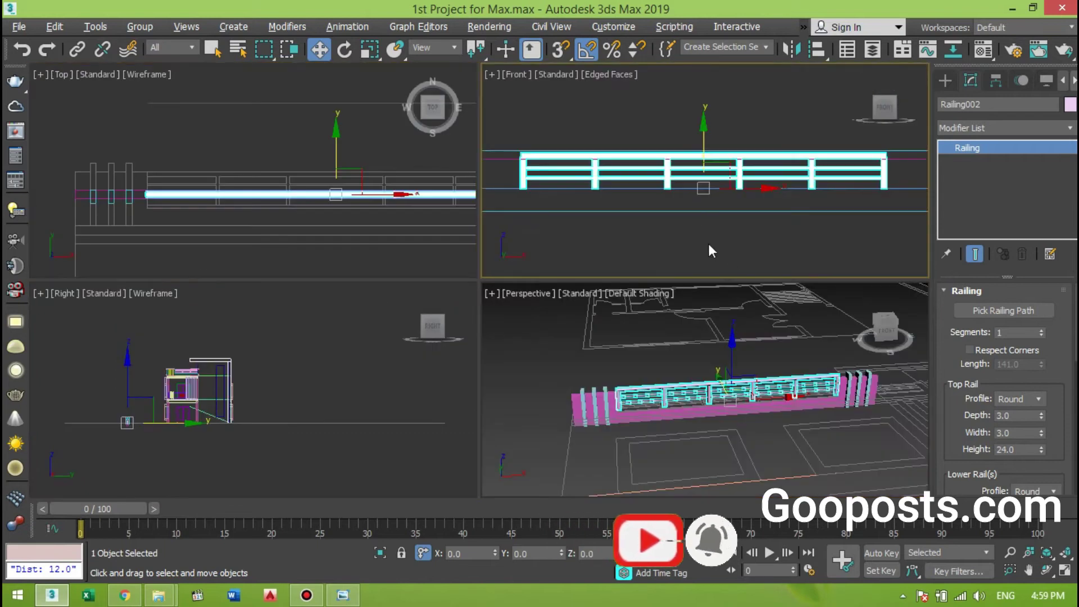
scroll(697, 185, down, 2)
scroll(691, 177, down, 2)
scroll(691, 178, up, 5)
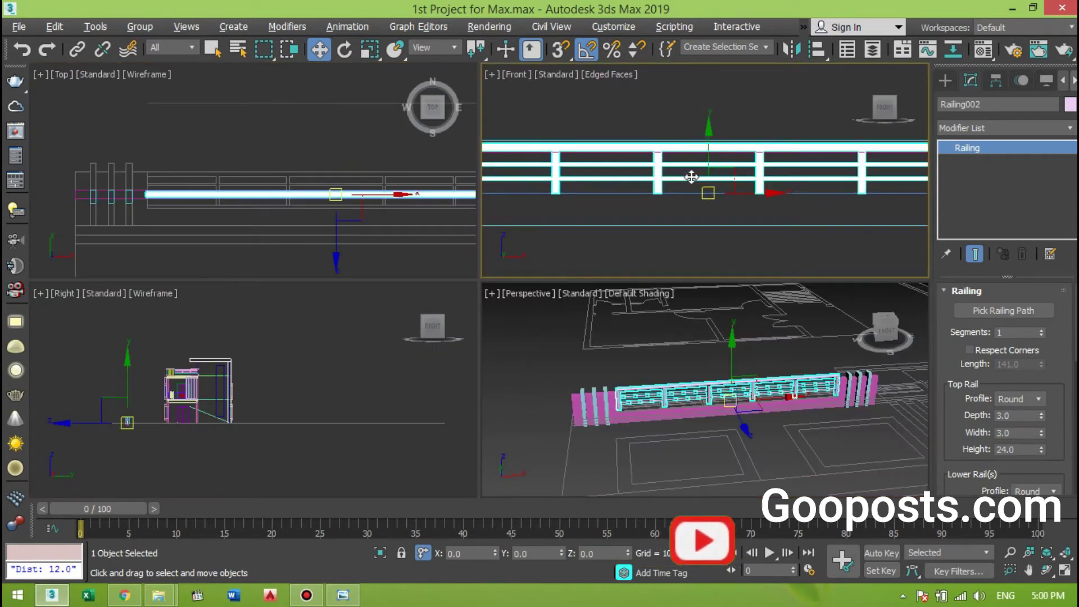
key(alt+w)
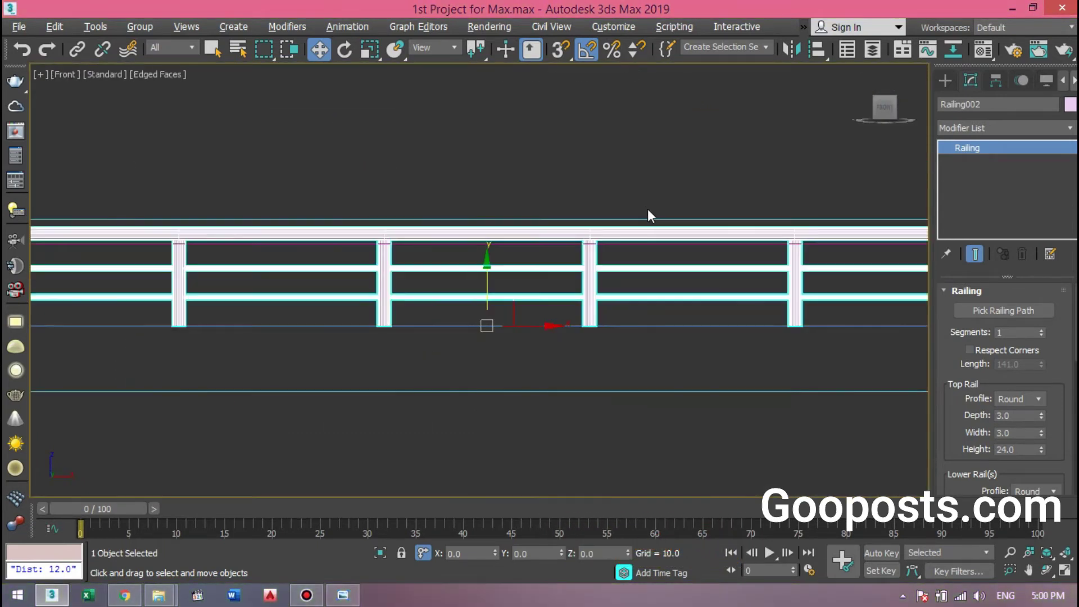
scroll(504, 231, up, 2)
scroll(492, 256, up, 1)
scroll(493, 256, down, 3)
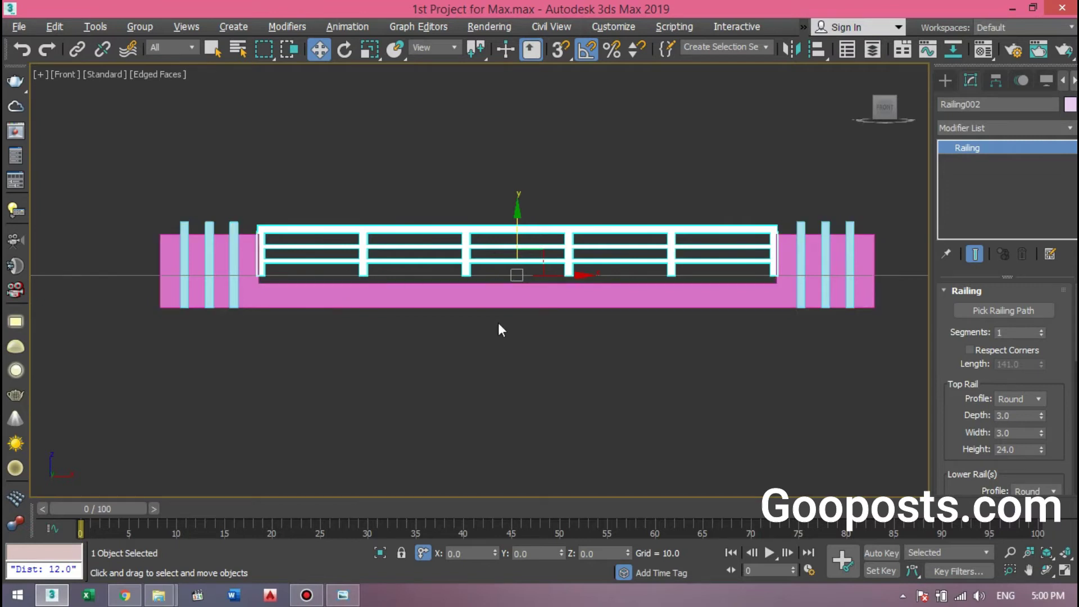
scroll(453, 312, up, 3)
middle_drag(539, 208, 602, 220)
drag(602, 220, 596, 229)
scroll(595, 251, up, 3)
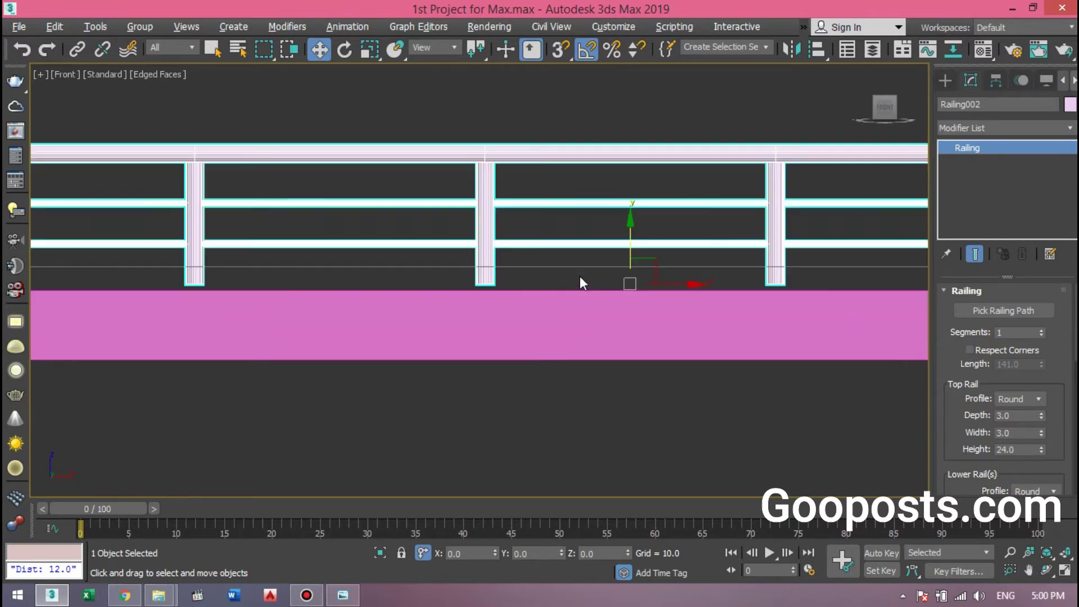
scroll(579, 276, up, 2)
drag(651, 242, 641, 242)
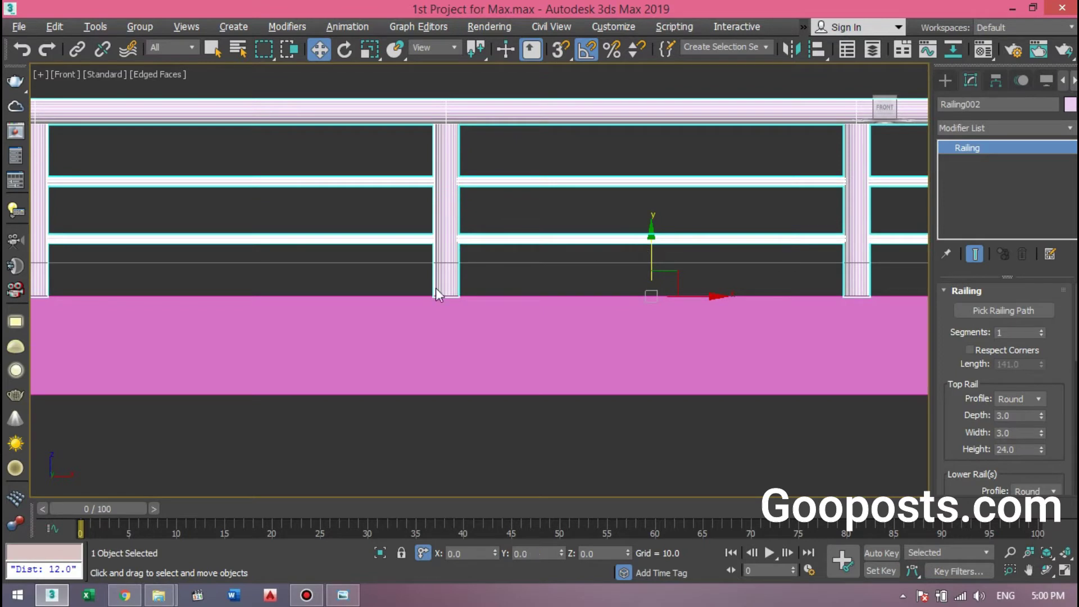
scroll(473, 305, up, 2)
scroll(400, 281, down, 3)
scroll(444, 272, down, 3)
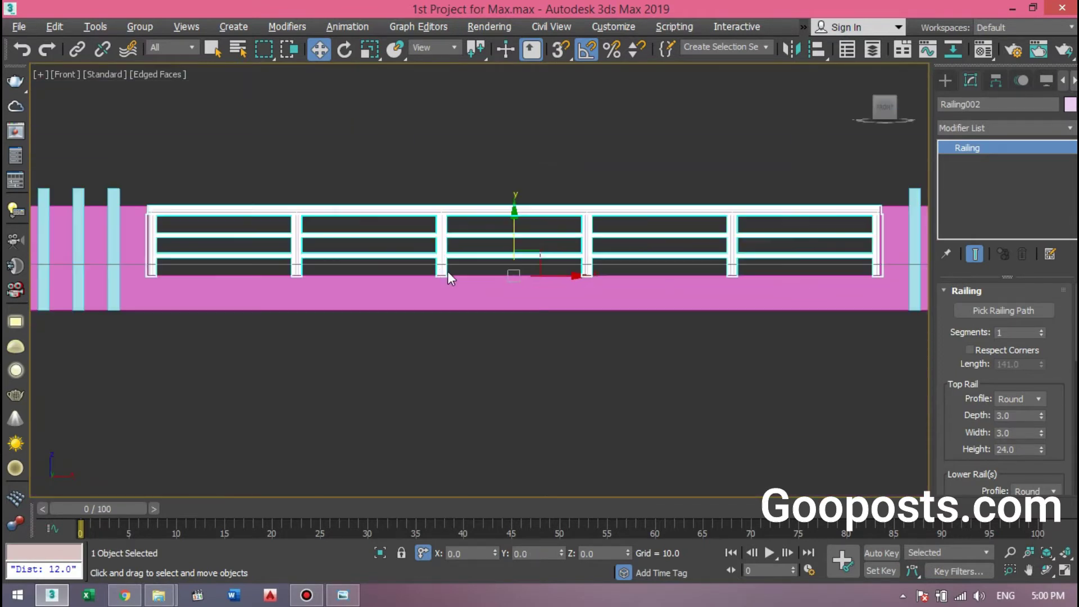
key(alt+w)
middle_click(517, 349)
key(alt+w)
Step: Inspect the railing and parapet pieces up close in the perspective view
alt+middle_drag(518, 349, 548, 337)
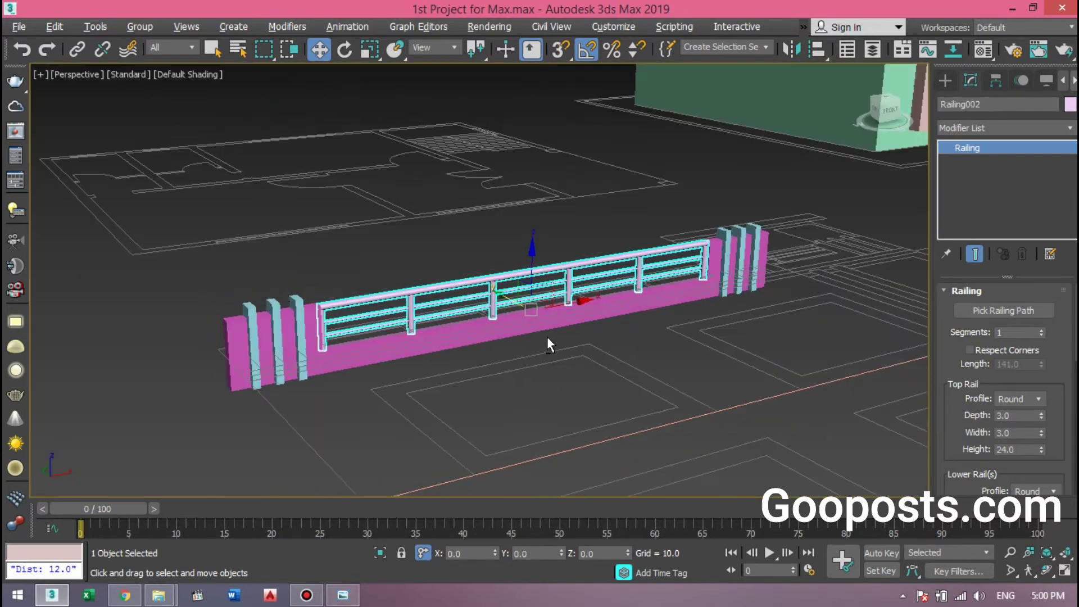
scroll(548, 332, up, 2)
click(537, 373)
scroll(538, 407, up, 5)
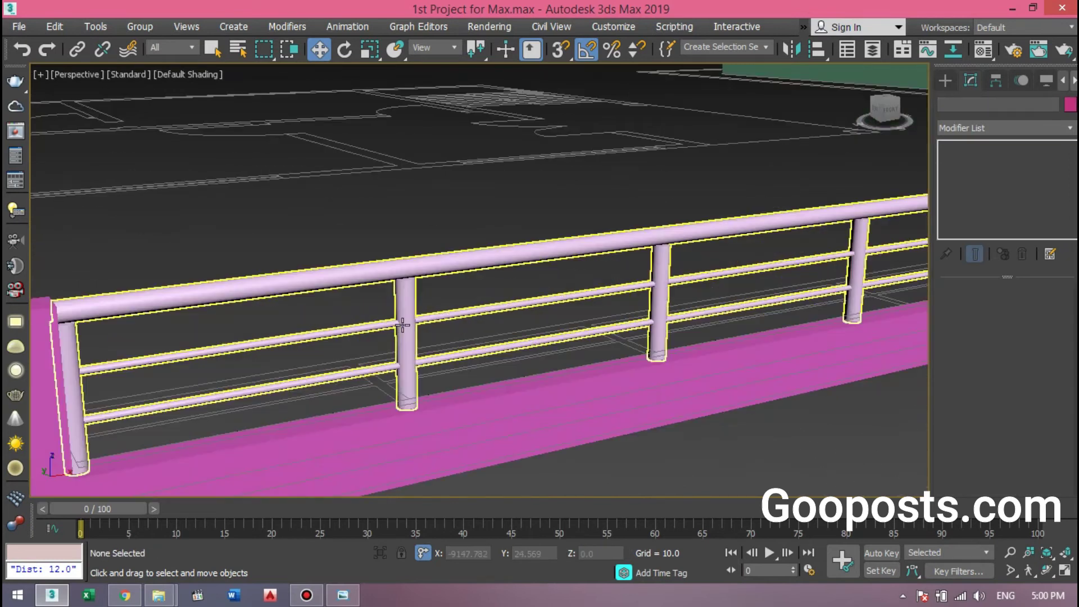
middle_drag(548, 403, 511, 391)
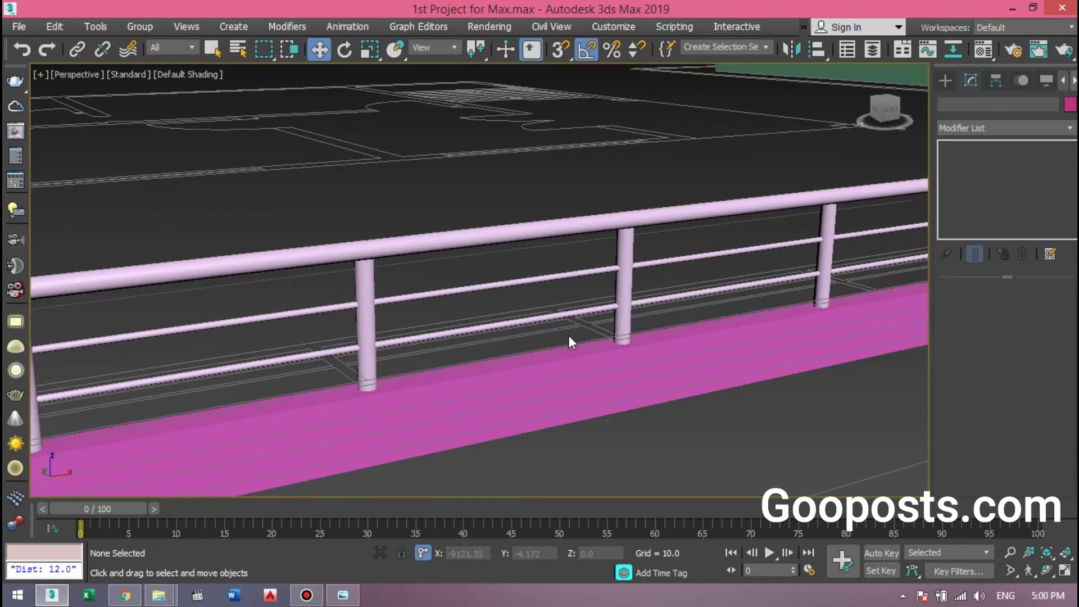
scroll(531, 341, down, 2)
scroll(528, 340, down, 3)
scroll(526, 332, down, 5)
scroll(525, 324, down, 2)
scroll(586, 362, up, 3)
click(495, 288)
click(484, 278)
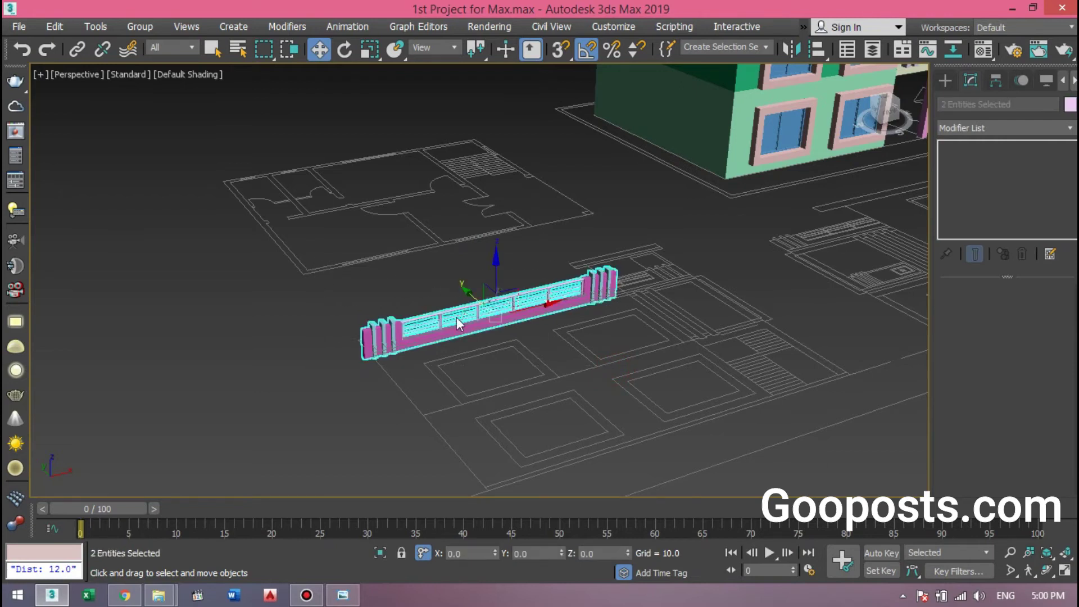
scroll(456, 317, up, 2)
middle_drag(456, 317, 413, 326)
Step: Group the railing and parapet pieces as Group006
click(129, 27)
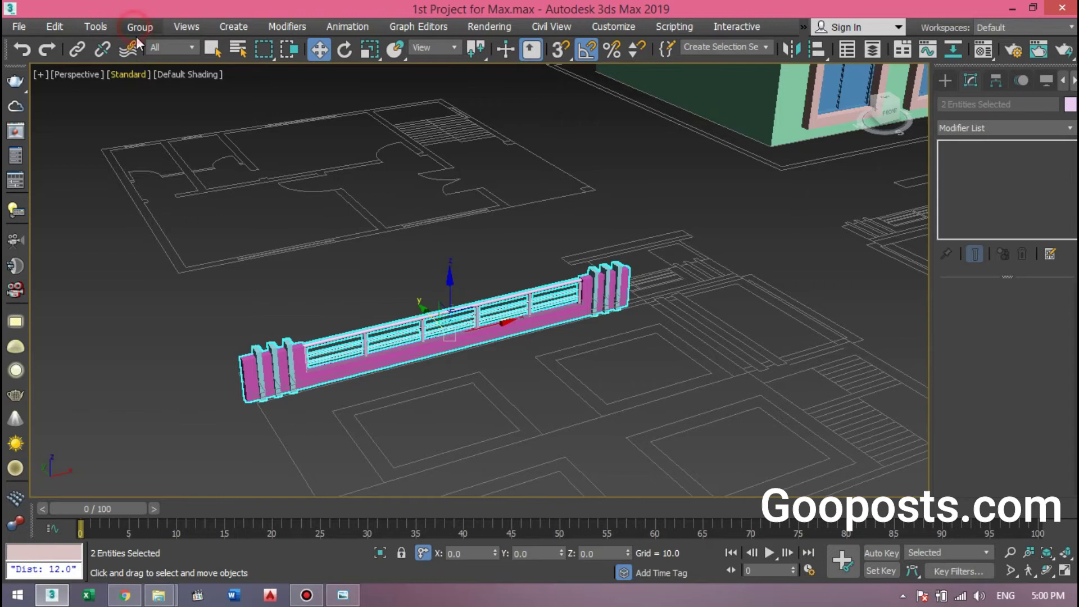
click(137, 31)
click(175, 55)
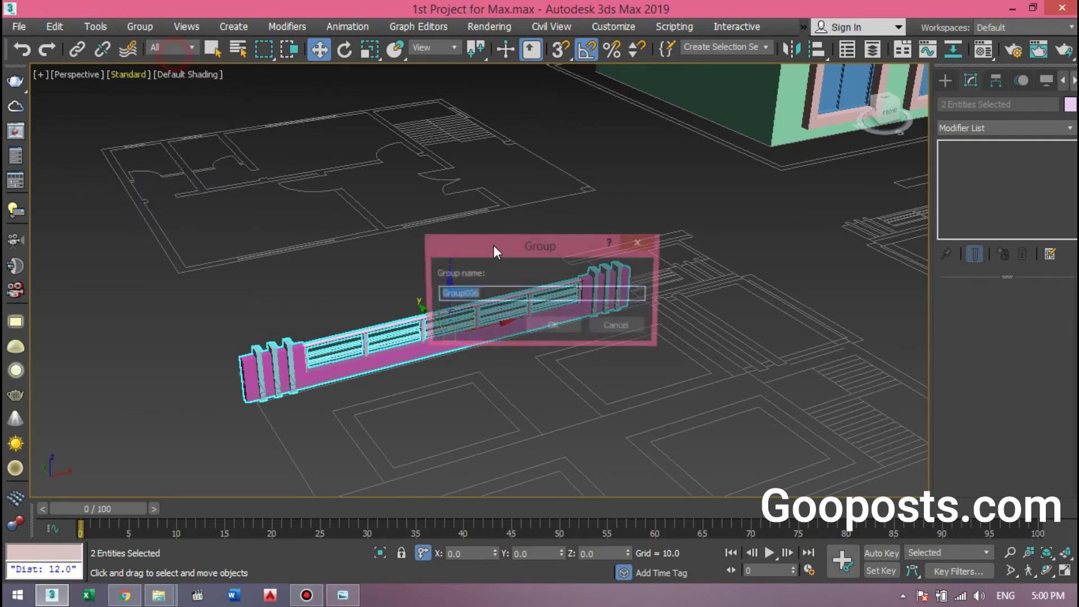
click(542, 328)
middle_drag(517, 328, 464, 394)
Step: Move the railing group up to the house and rotate it -45° about Z
scroll(463, 394, down, 3)
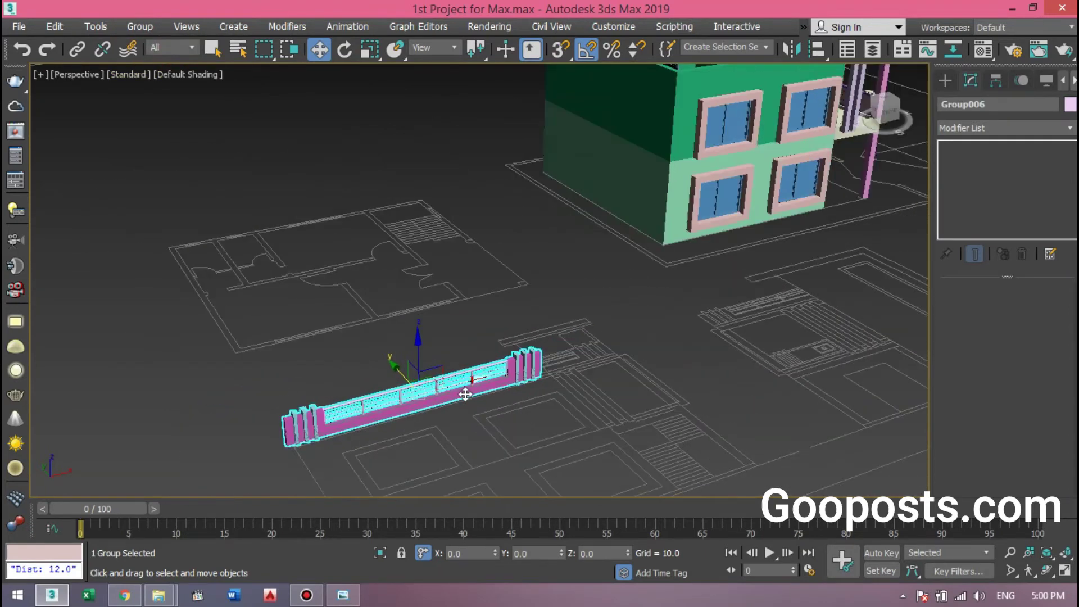
scroll(464, 393, down, 2)
mouse_move(442, 377)
mouse_down()
mouse_move(535, 228)
mouse_move(530, 120)
mouse_up()
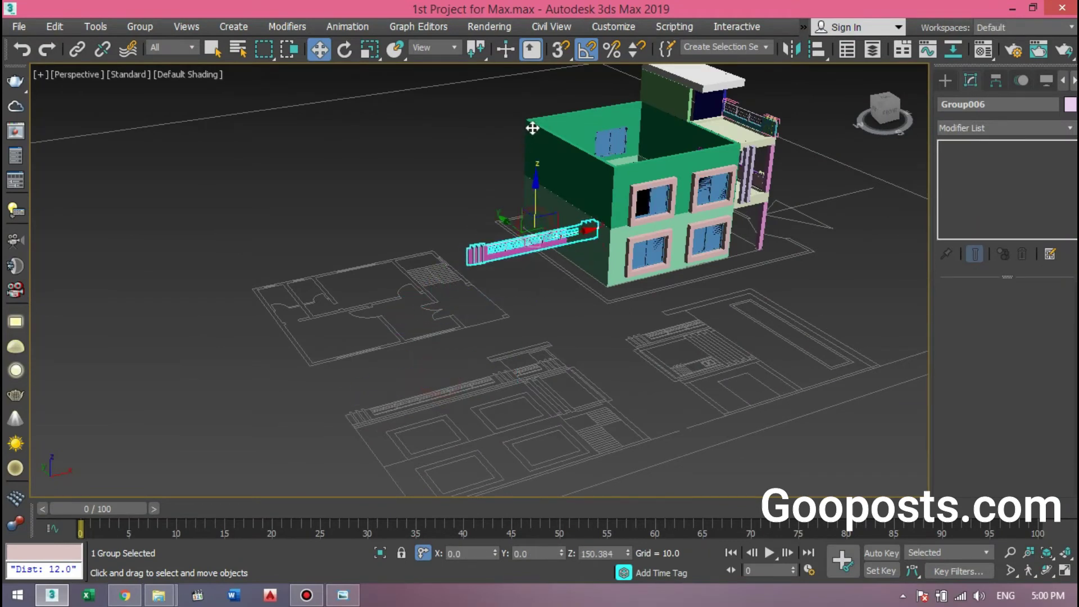
scroll(483, 253, up, 3)
scroll(482, 253, down, 3)
alt+middle_drag(566, 232, 529, 265)
key(e)
drag(503, 313, 474, 304)
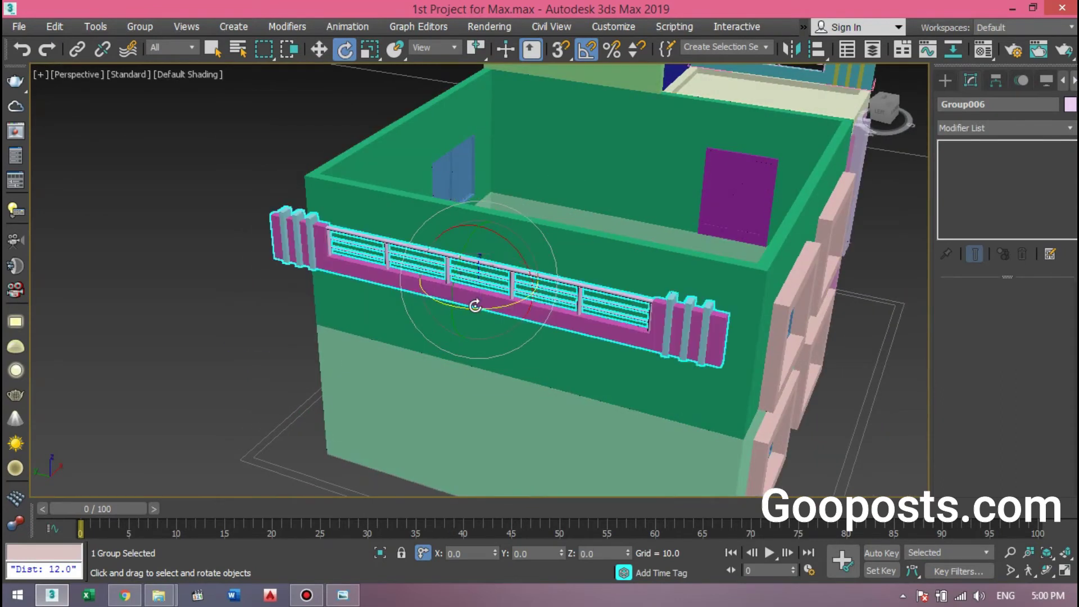
key(w)
Step: Snap the group's corner vertex onto the wall's top corner using 3D Snap
alt+middle_drag(415, 327, 497, 159)
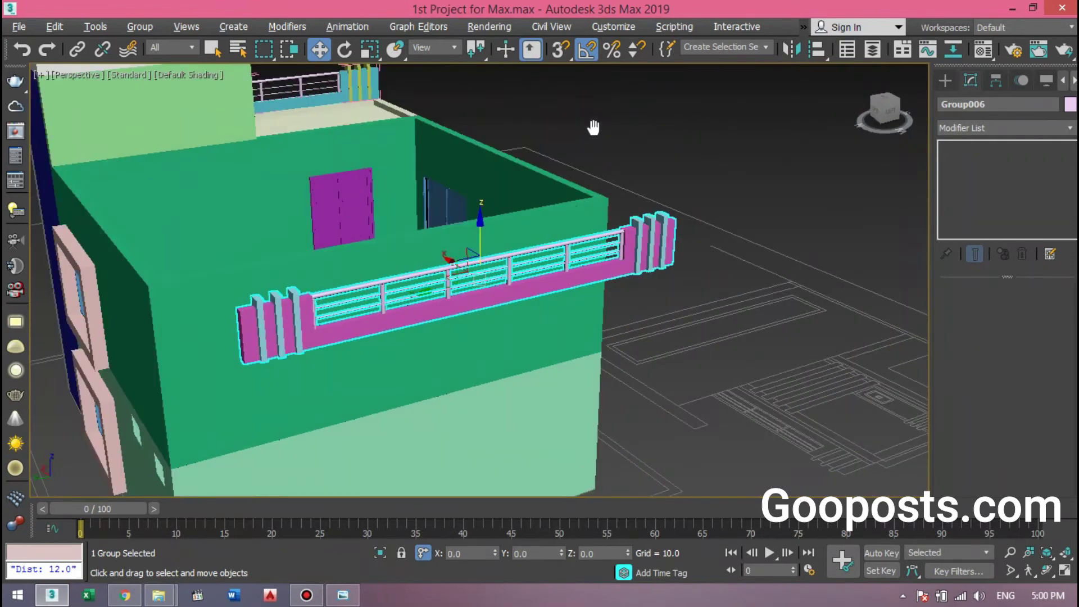
middle_drag(472, 206, 472, 302)
scroll(414, 309, up, 3)
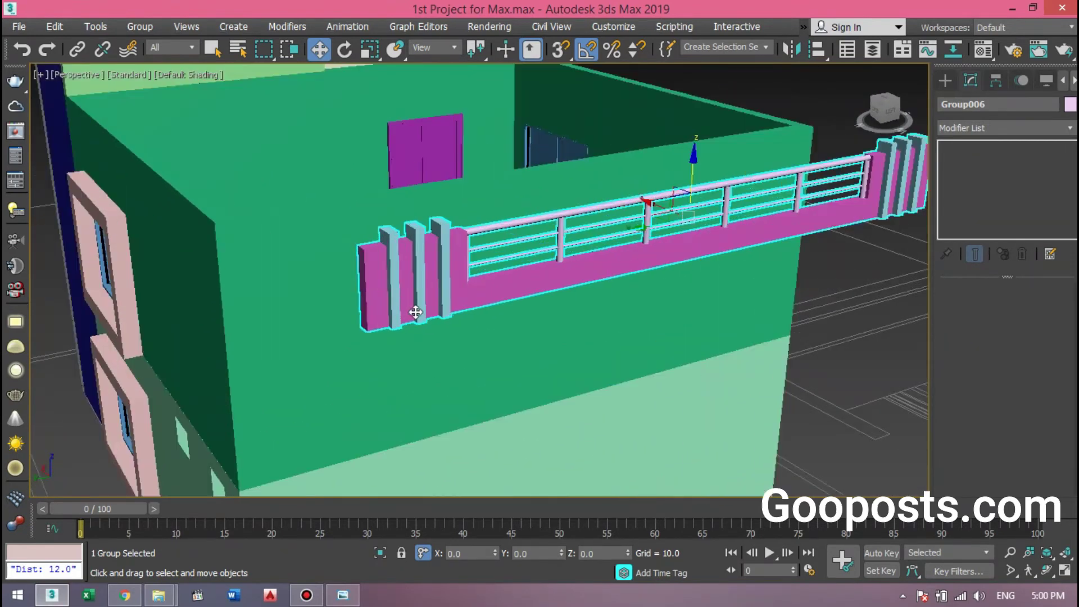
scroll(407, 338, up, 3)
key(s)
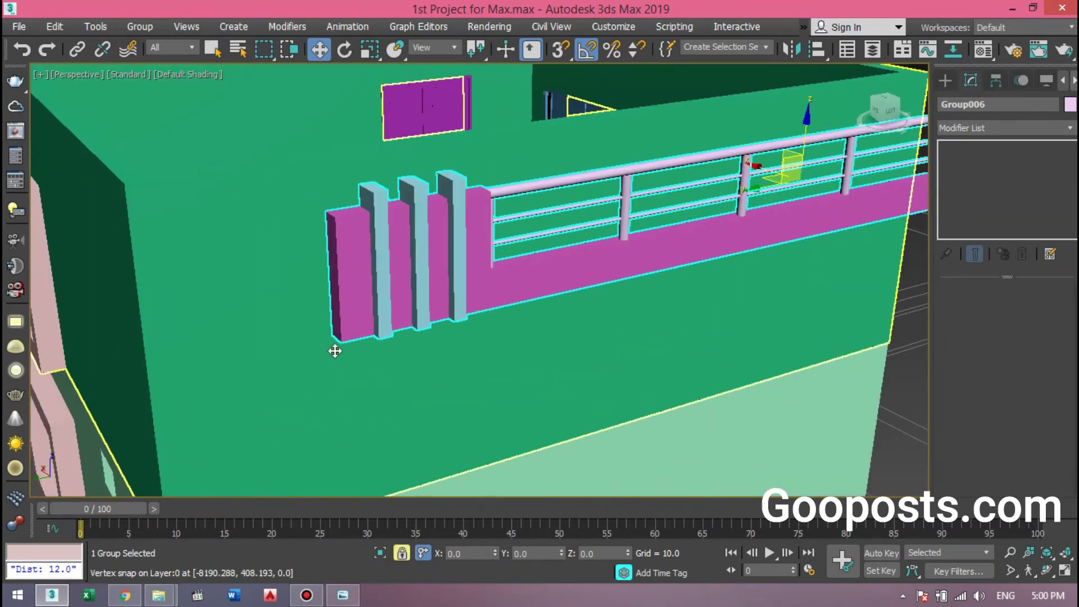
drag(273, 321, 125, 183)
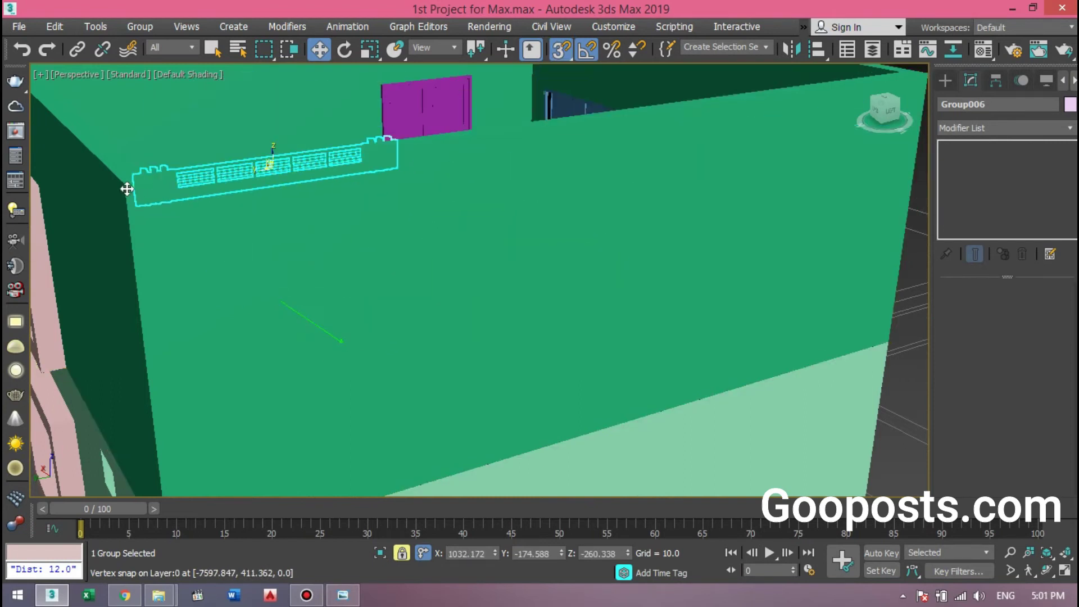
middle_drag(169, 241, 174, 273)
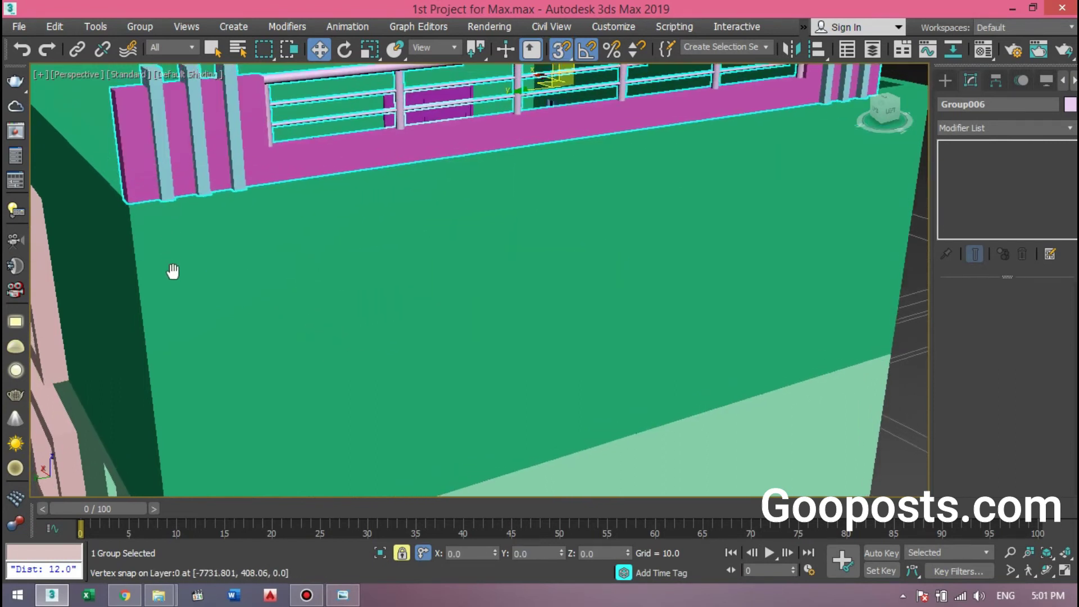
key(s)
scroll(311, 326, down, 3)
scroll(336, 374, down, 3)
mouse_move(338, 330)
alt+middle_down()
mouse_move(436, 306)
mouse_move(386, 289)
mouse_move(152, 289)
mouse_move(156, 299)
alt+middle_up()
Step: Check the railing's fit on the wall in the Front viewport
key(alt+w)
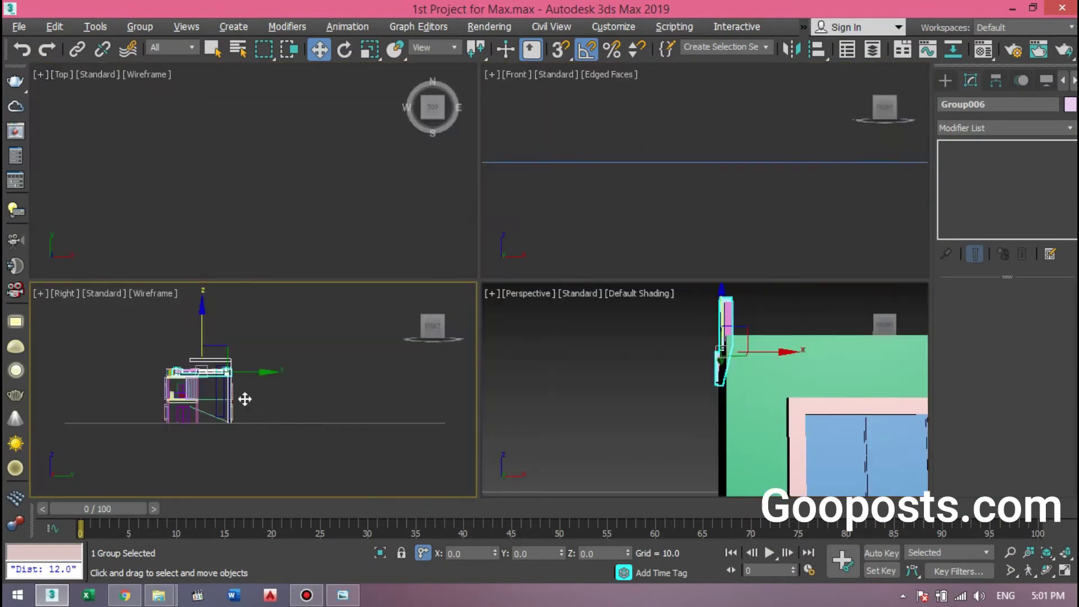
right_click(677, 169)
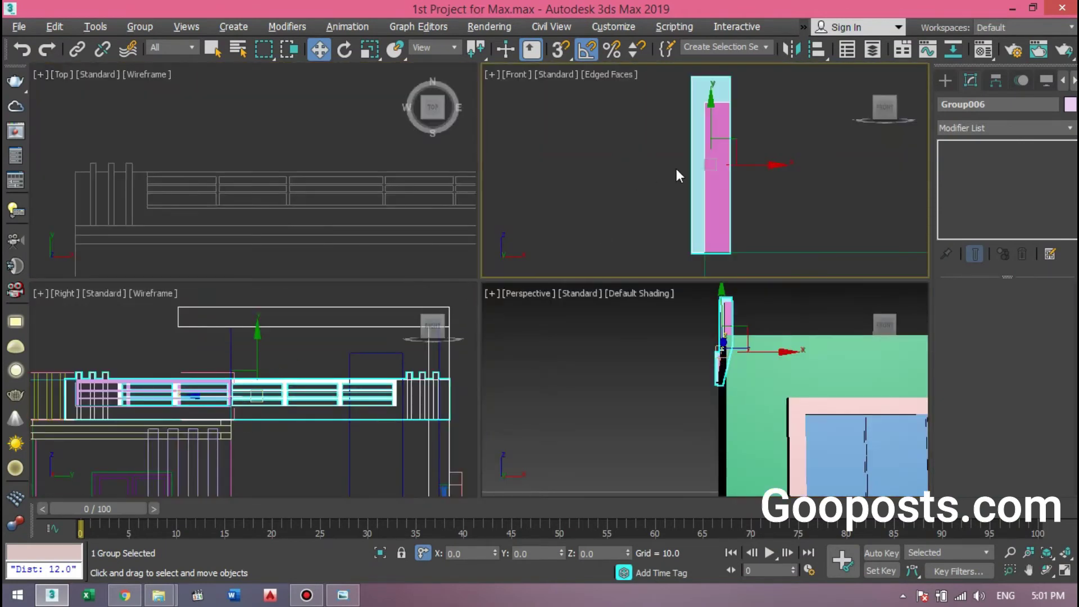
click(639, 171)
scroll(639, 171, down, 2)
scroll(647, 186, down, 2)
scroll(641, 185, down, 2)
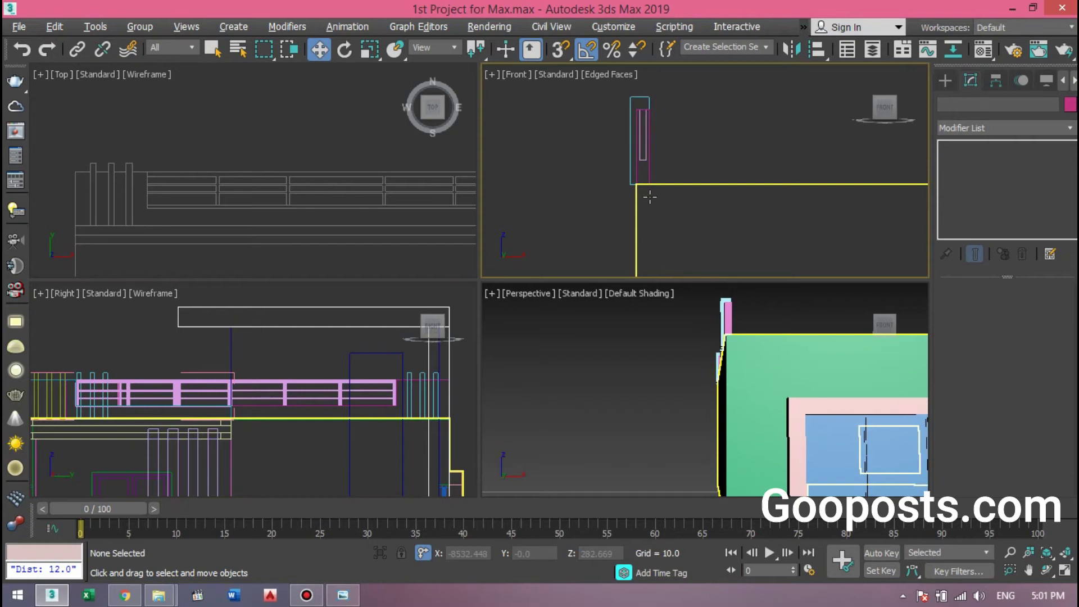
scroll(622, 193, up, 5)
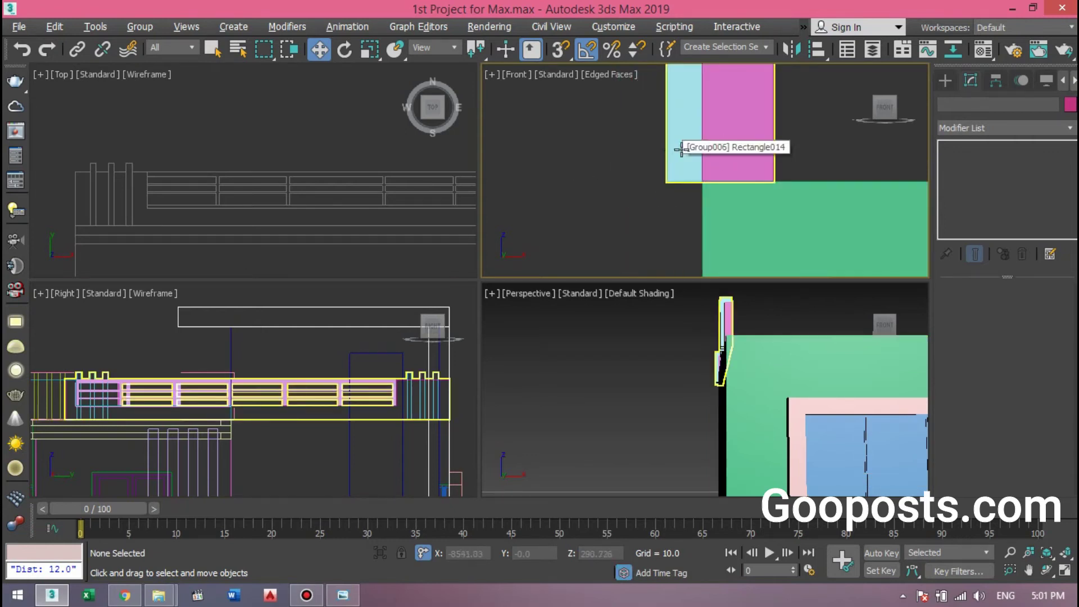
Step: Maximize the Perspective view and orbit to an oblique view of the house
click(670, 387)
key(alt+w)
scroll(458, 322, down, 2)
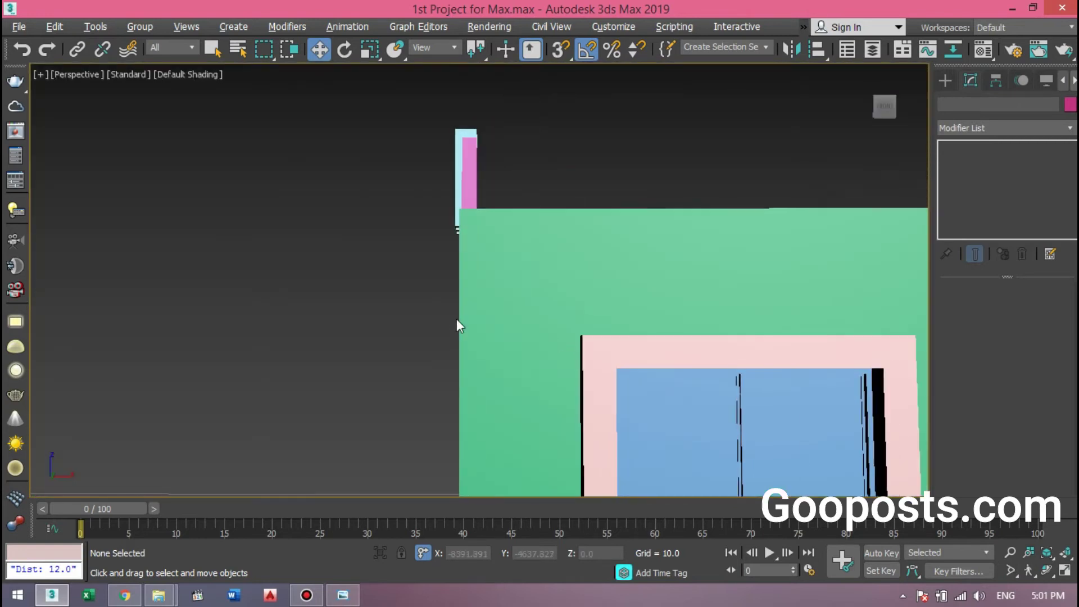
scroll(440, 306, down, 5)
mouse_move(441, 306)
alt+middle_down()
mouse_move(579, 355)
mouse_move(639, 345)
mouse_move(585, 368)
mouse_move(694, 349)
mouse_move(506, 361)
mouse_move(457, 345)
alt+middle_up()
alt+middle_drag(597, 334, 544, 339)
middle_drag(522, 373, 419, 360)
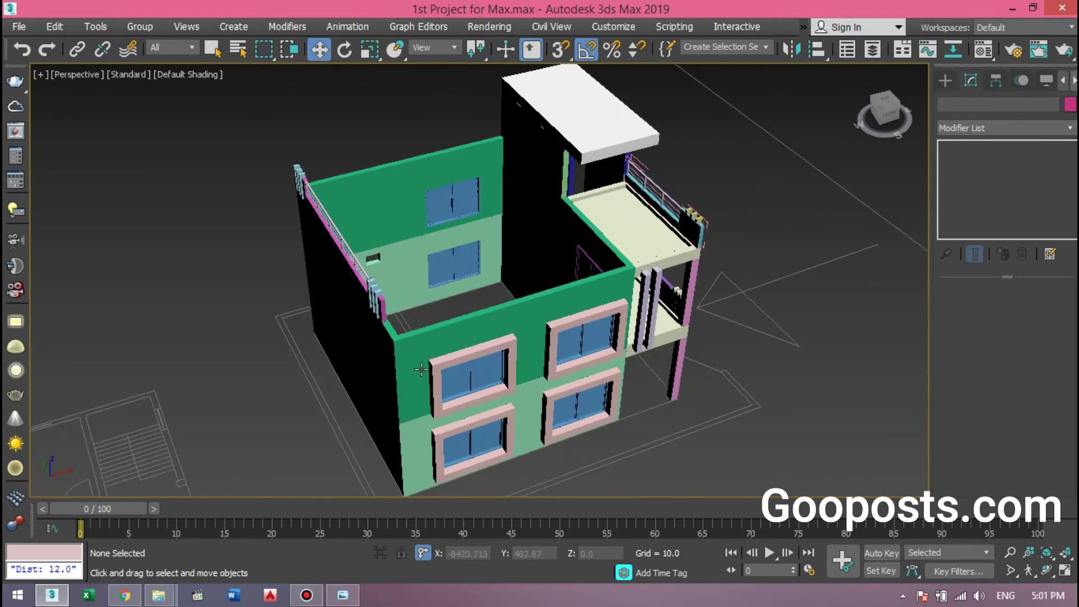
Step: Rotate Group006 90° about Z and move it onto the front wall's top edge
scroll(419, 360, up, 4)
click(342, 256)
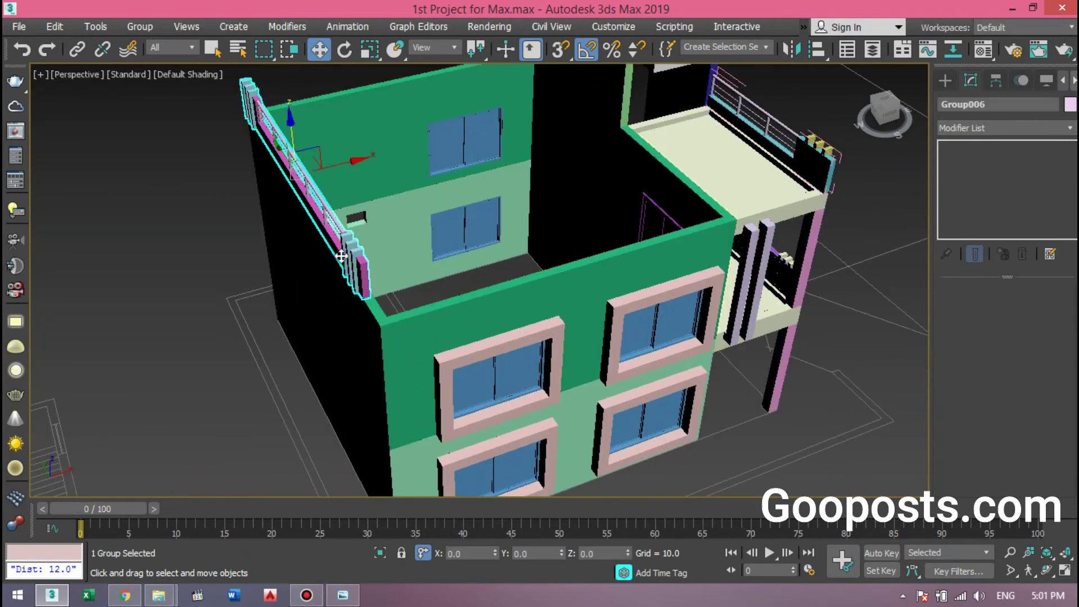
key(e)
drag(278, 205, 298, 219)
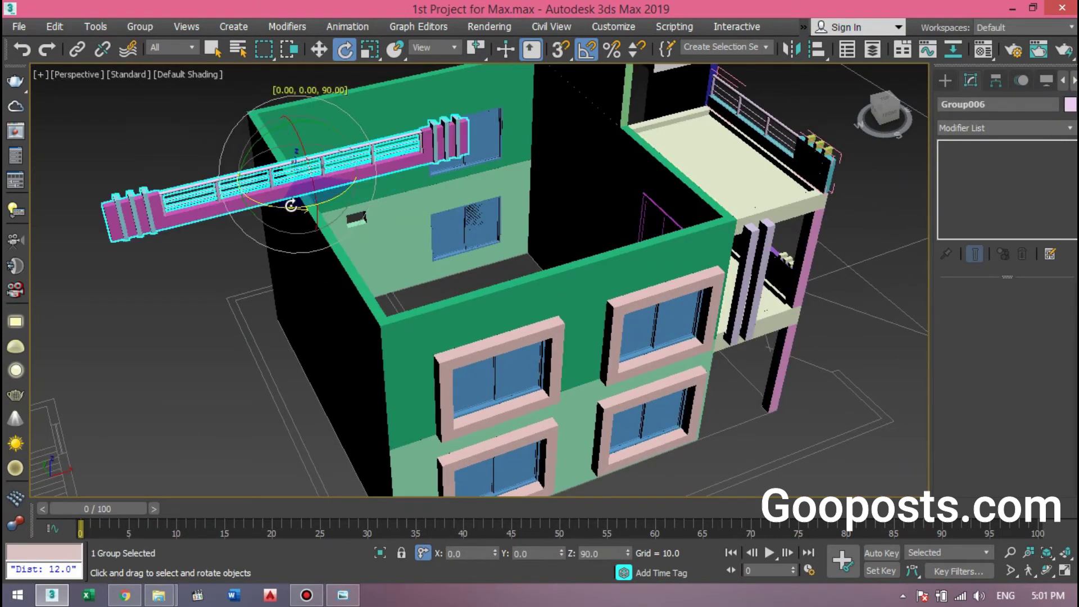
key(w)
drag(314, 161, 588, 216)
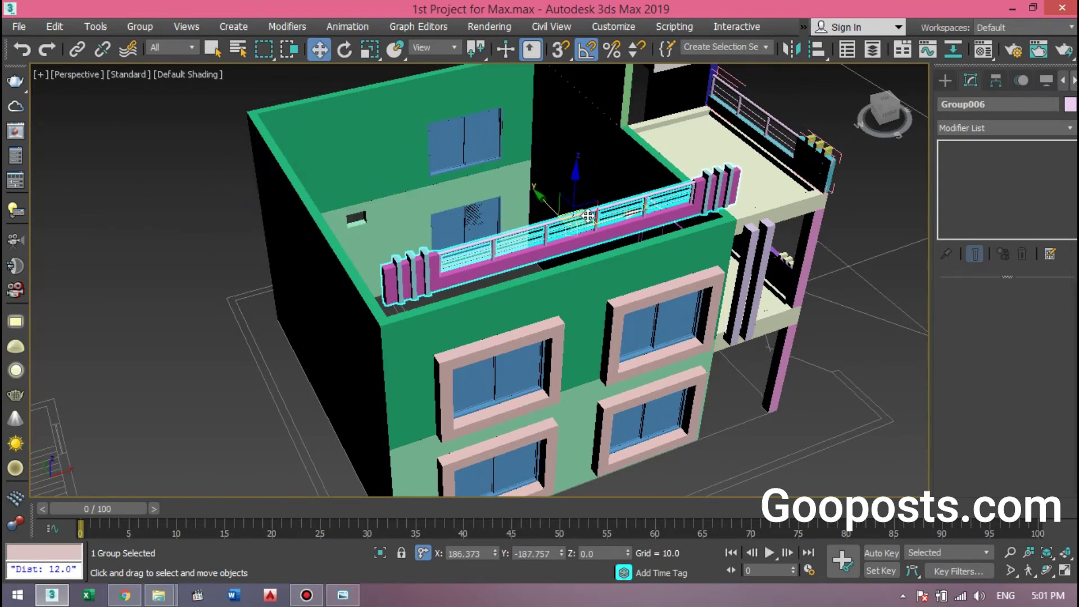
Step: Vertex-snap the railing's corner onto the green wall's top corner, then turn snapping off
scroll(360, 305, up, 5)
scroll(324, 304, up, 1)
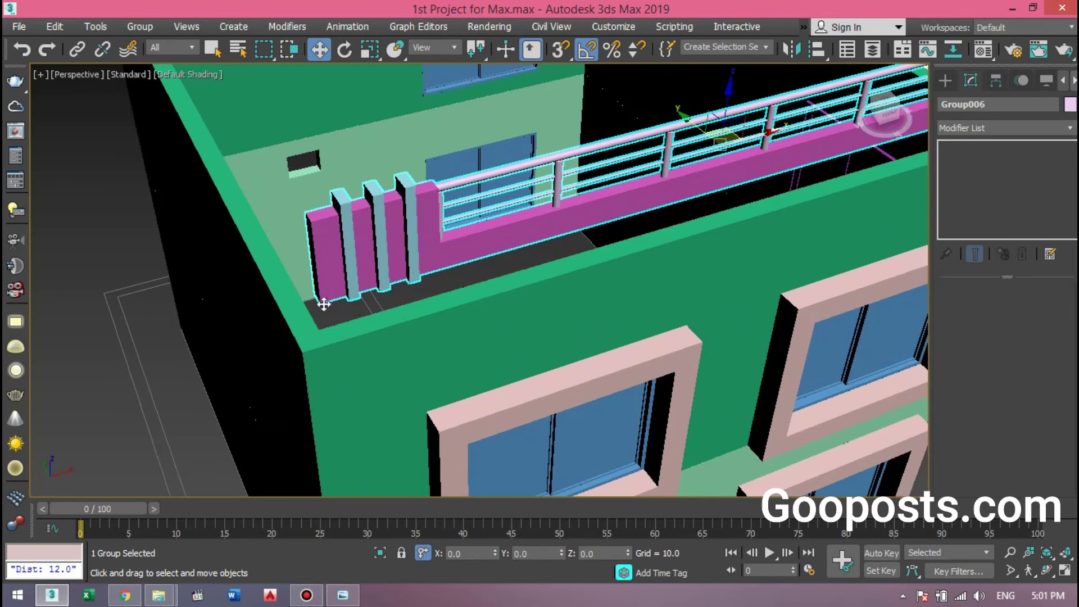
key(s)
drag(316, 304, 306, 356)
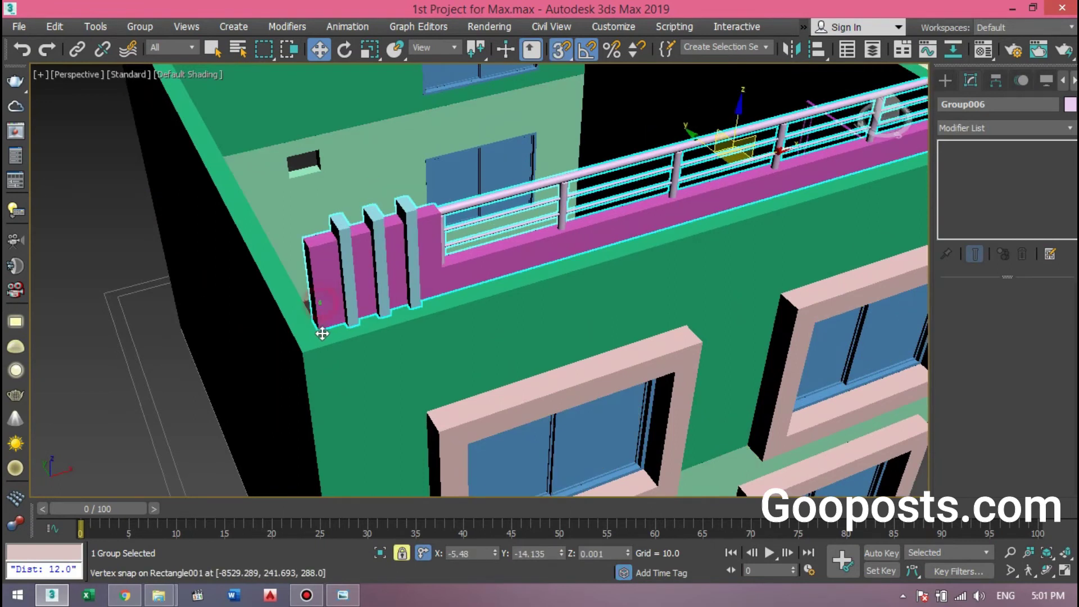
key(s)
key(space)
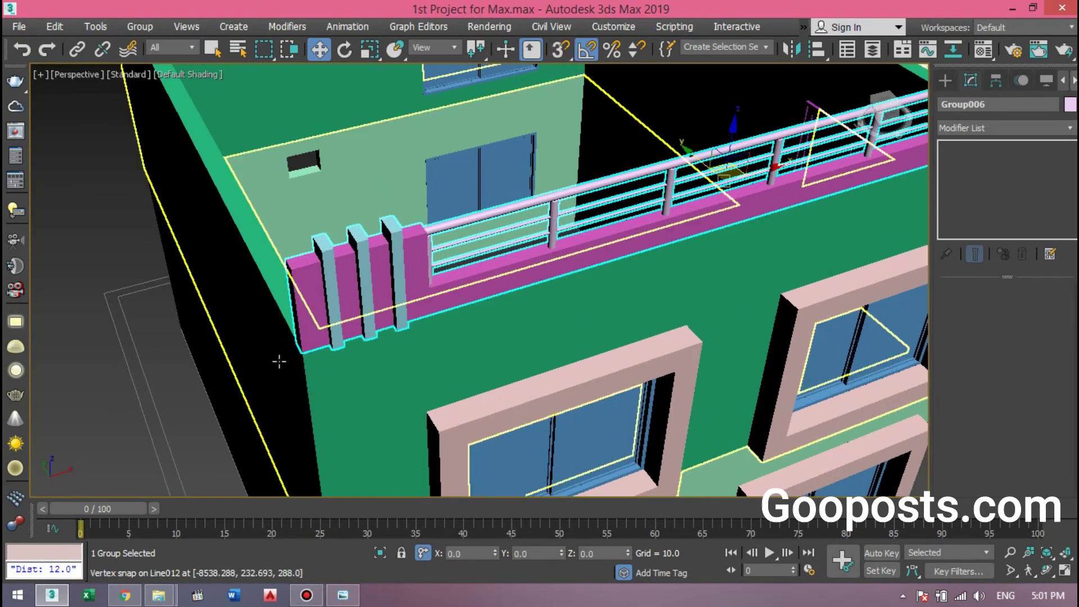
Step: Orbit to a frontal view of the upper floor to check the railing, then restore four views
scroll(282, 360, down, 5)
scroll(316, 325, up, 2)
scroll(670, 372, up, 3)
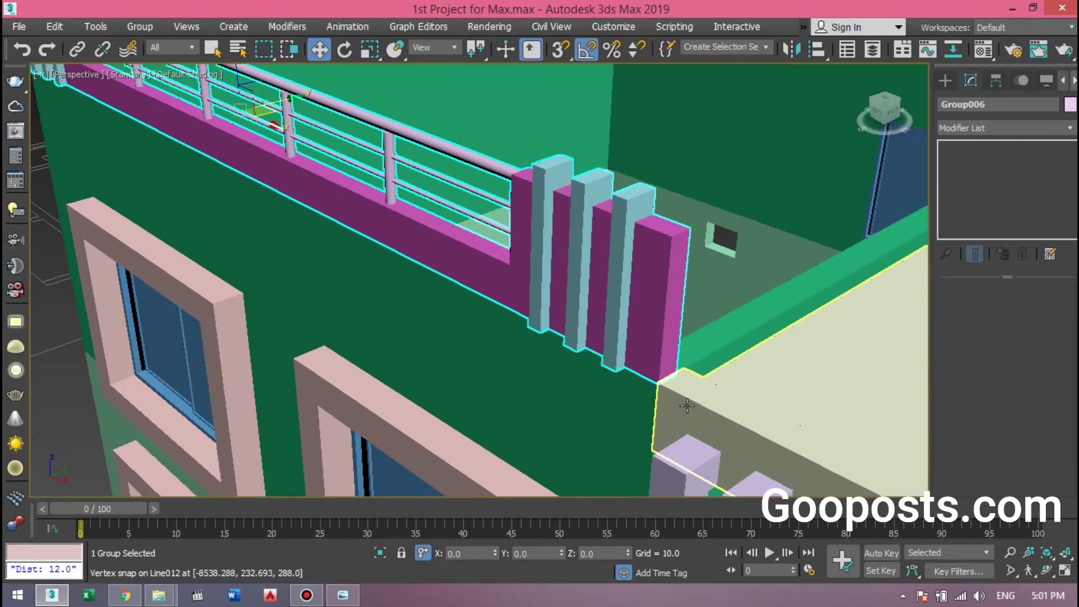
scroll(669, 372, up, 2)
scroll(677, 373, up, 2)
scroll(681, 374, down, 4)
scroll(397, 319, down, 1)
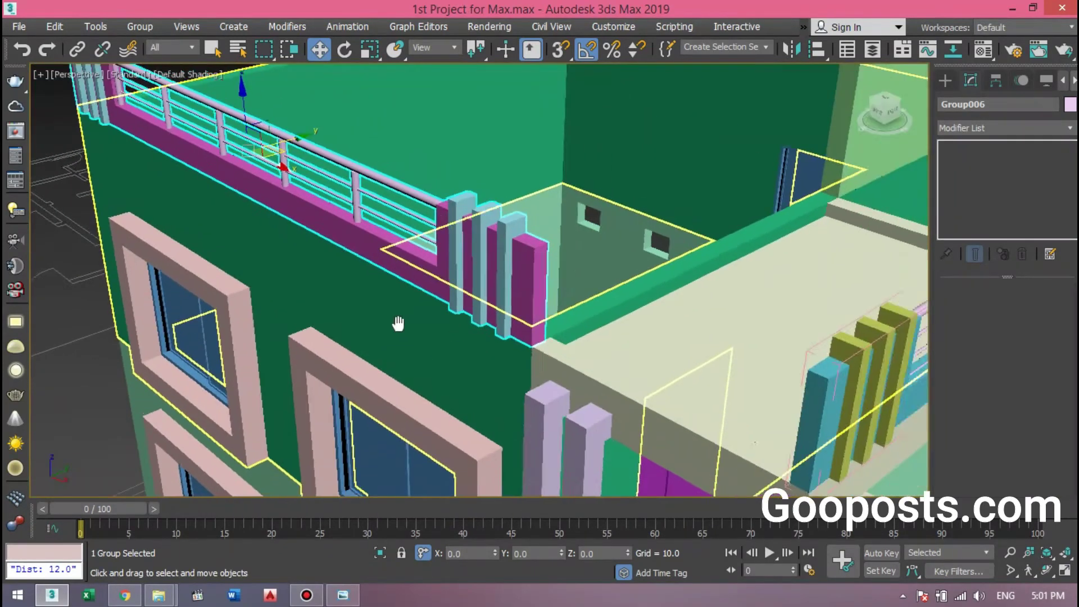
scroll(394, 313, up, 1)
scroll(413, 311, up, 1)
mouse_move(414, 311)
alt+middle_down()
mouse_move(389, 293)
mouse_move(408, 303)
mouse_move(455, 282)
alt+middle_up()
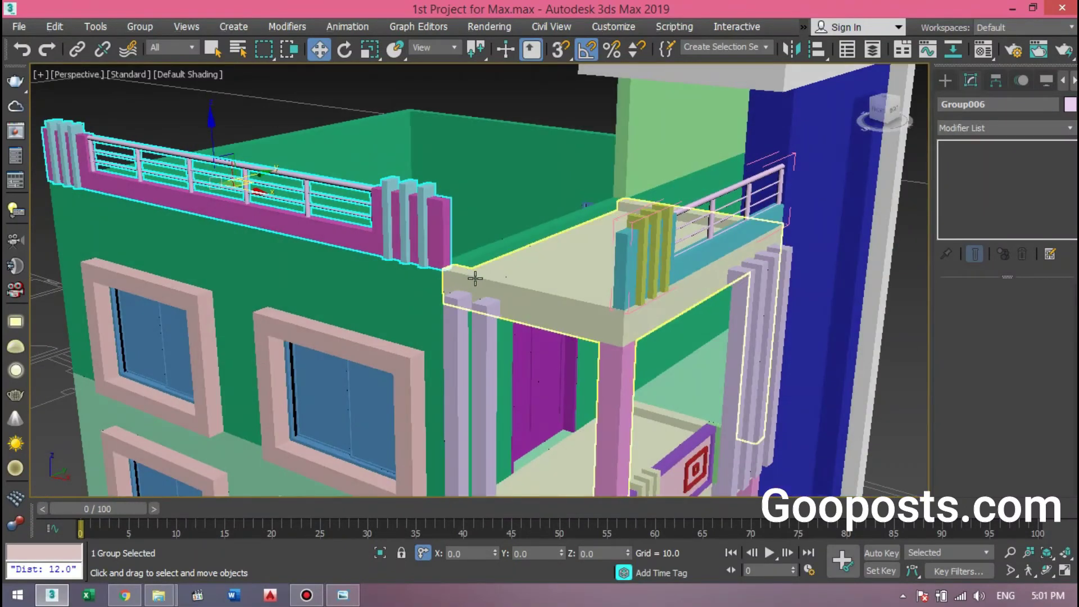
key(alt+w)
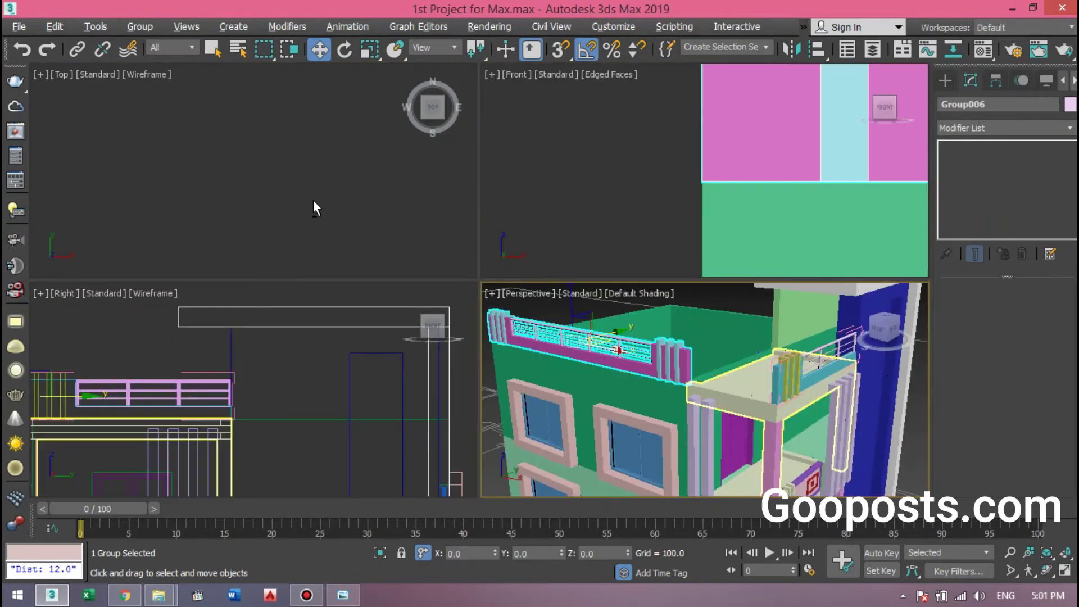
key(alt+w)
scroll(418, 215, down, 5)
scroll(492, 255, down, 3)
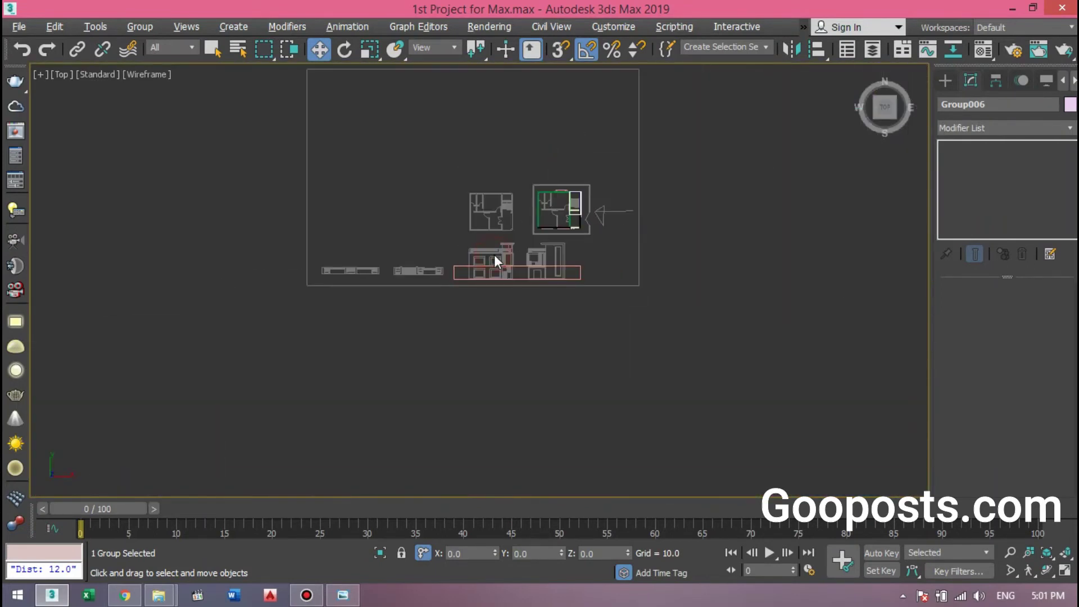
click(495, 255)
scroll(528, 242, up, 3)
scroll(538, 251, up, 3)
scroll(597, 208, up, 2)
scroll(590, 208, up, 2)
middle_drag(584, 206, 436, 246)
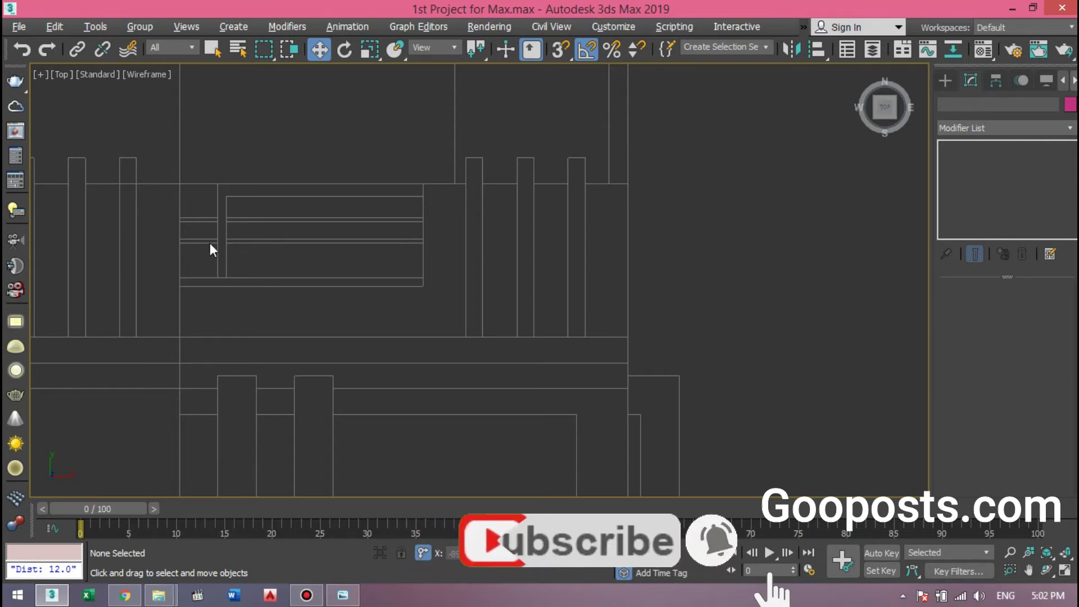
click(220, 193)
drag(219, 192, 429, 296)
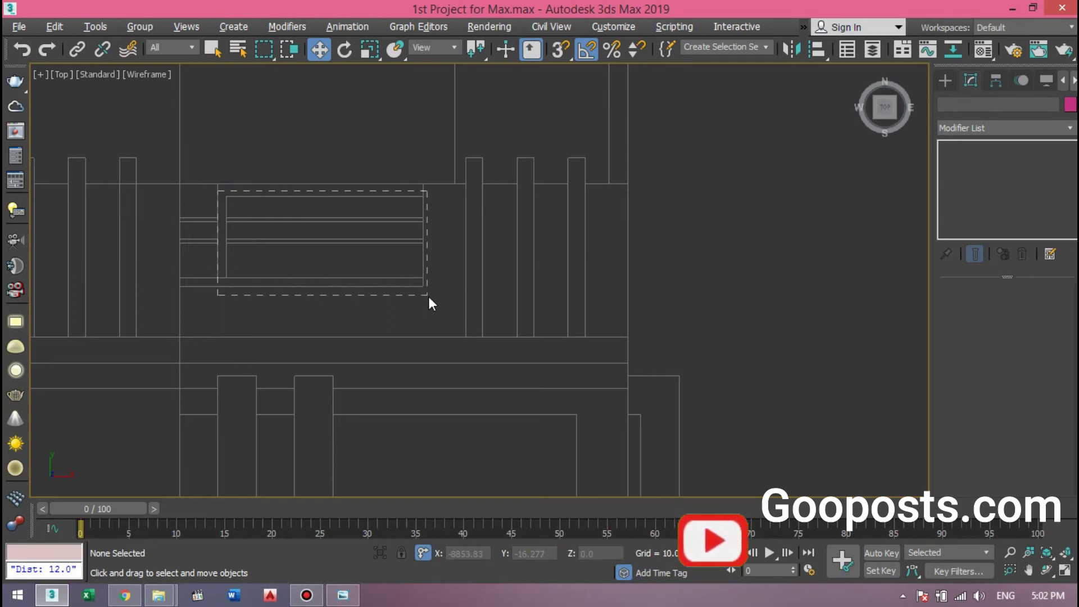
drag(429, 296, 428, 296)
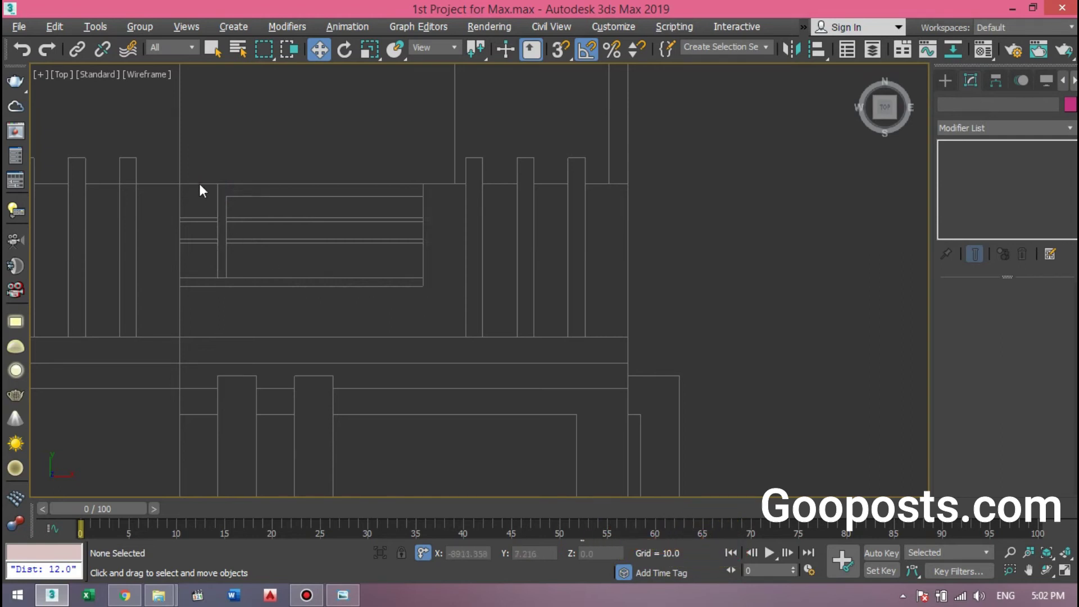
drag(219, 189, 416, 292)
drag(456, 307, 453, 307)
Step: Trace a closed Line spline through the balcony's stepped corners in the Top view
click(948, 82)
click(975, 189)
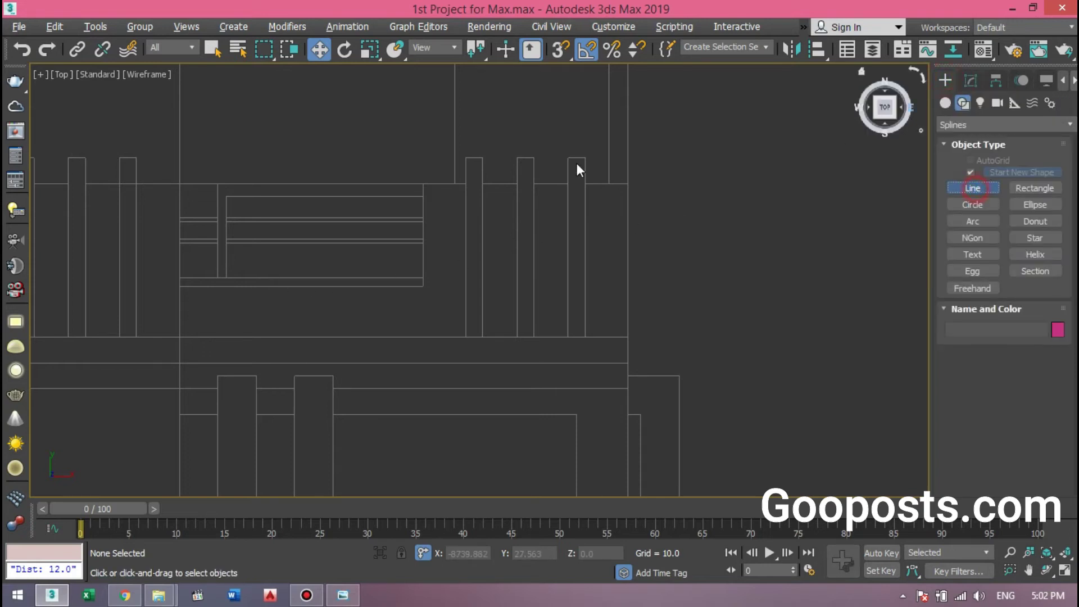
click(626, 341)
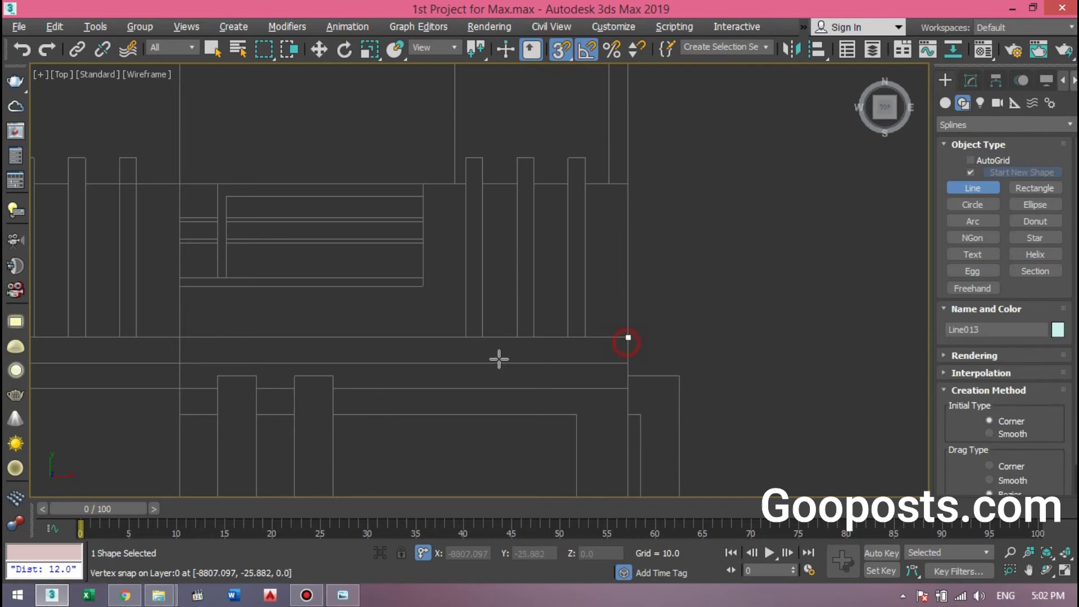
click(175, 337)
click(179, 277)
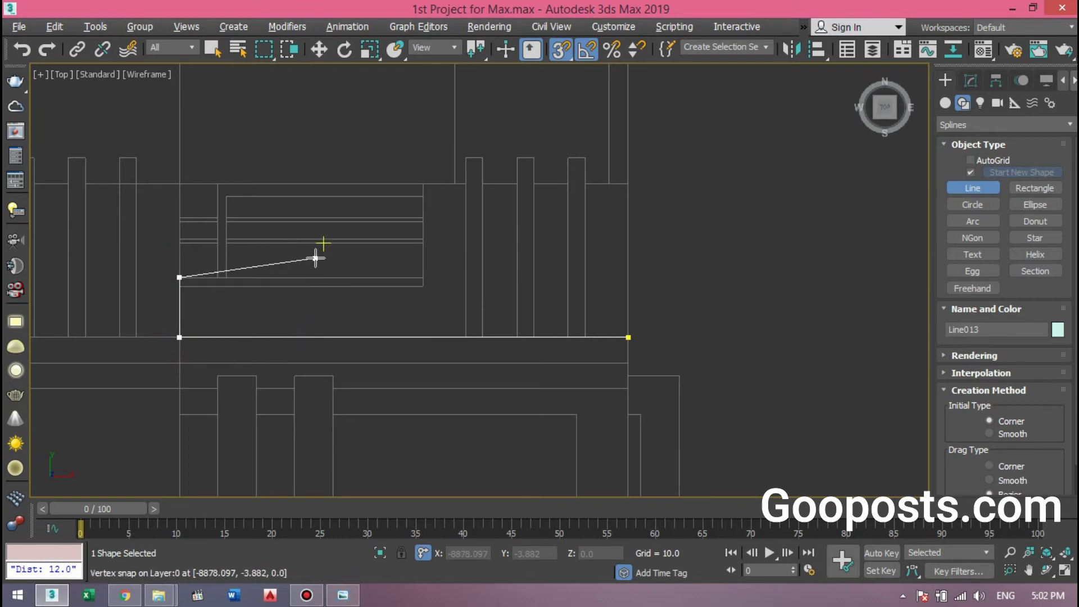
click(226, 264)
right_click(207, 288)
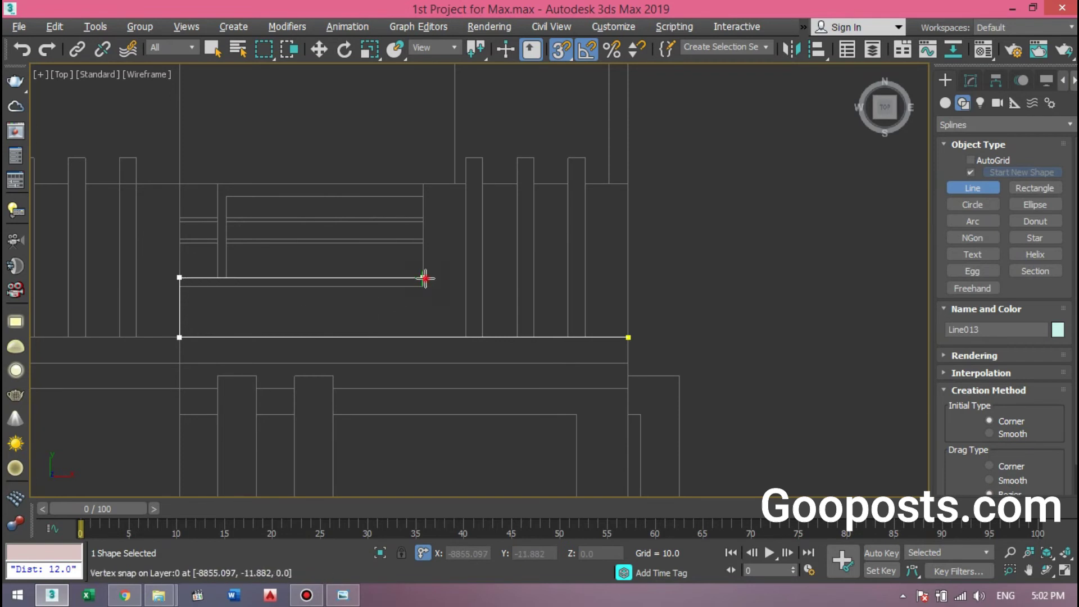
click(425, 188)
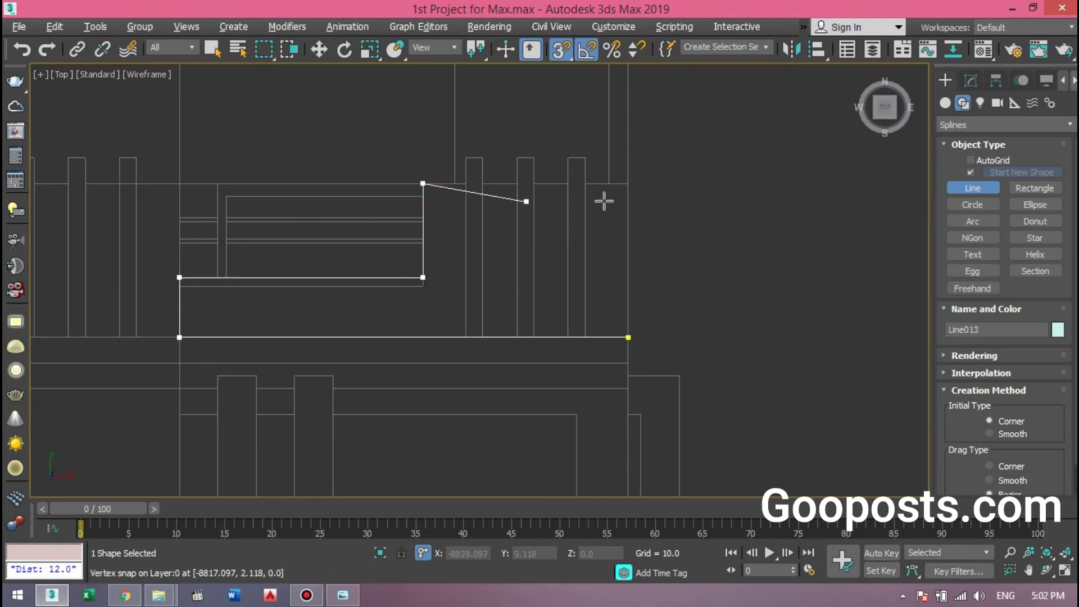
click(628, 338)
click(525, 362)
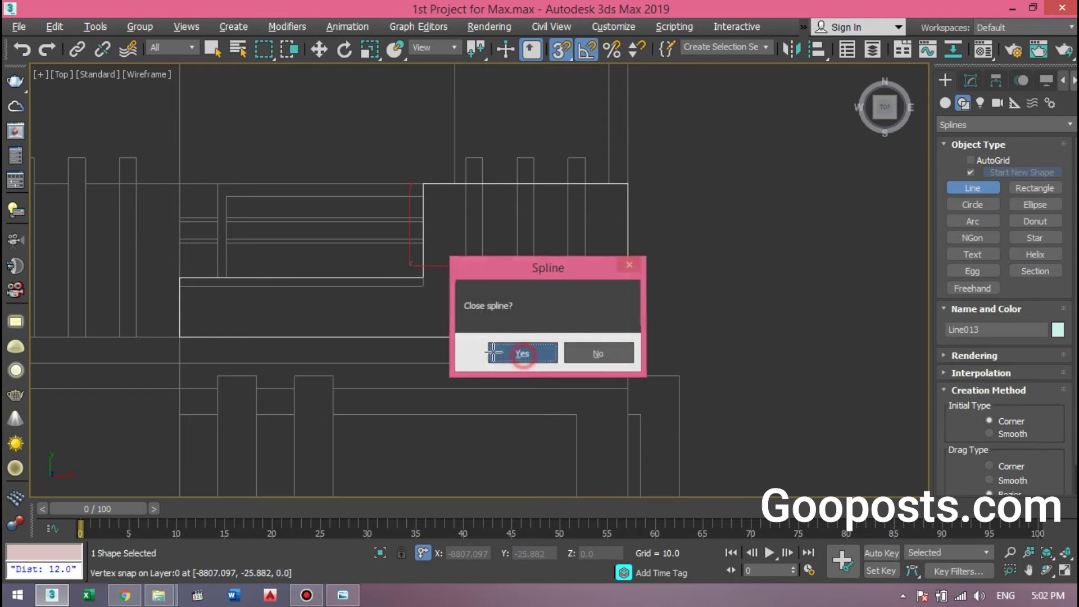
key(w)
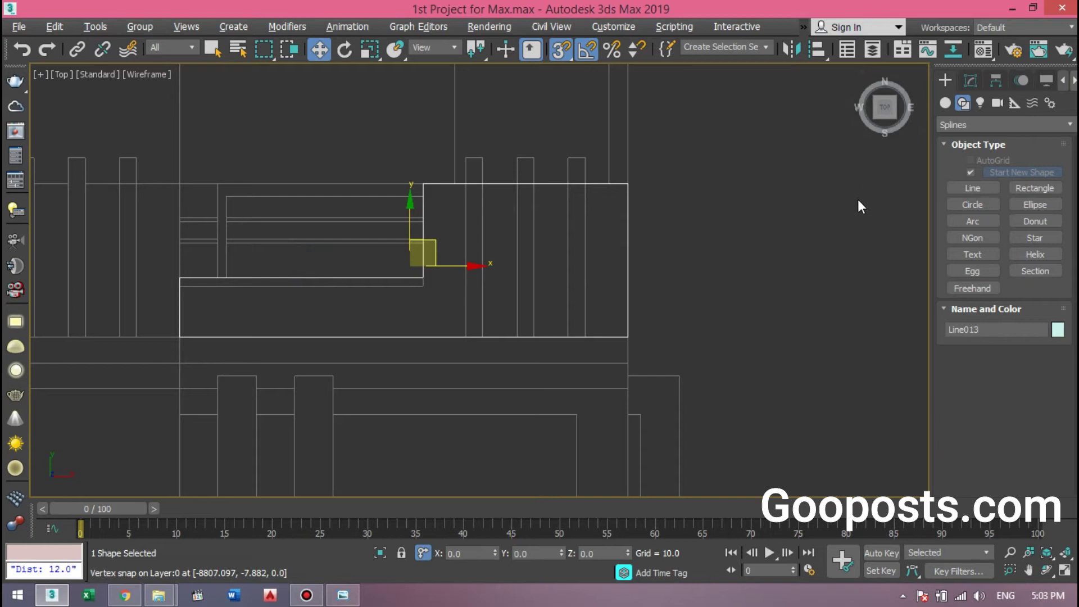
Step: Draw a closed inner Line outline inside the balcony shape as part of the same shape
click(971, 81)
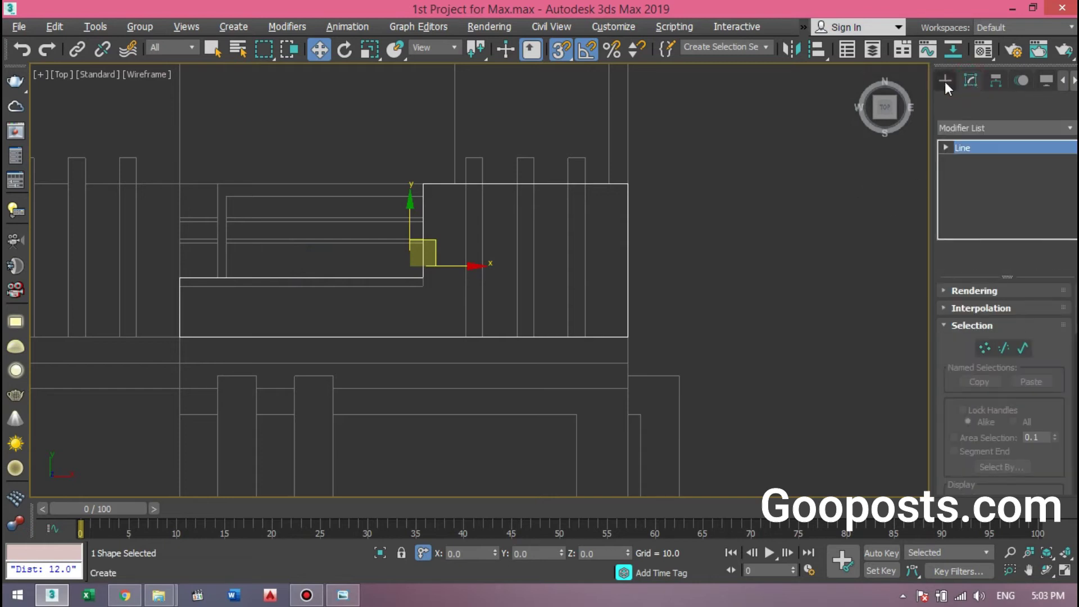
click(946, 81)
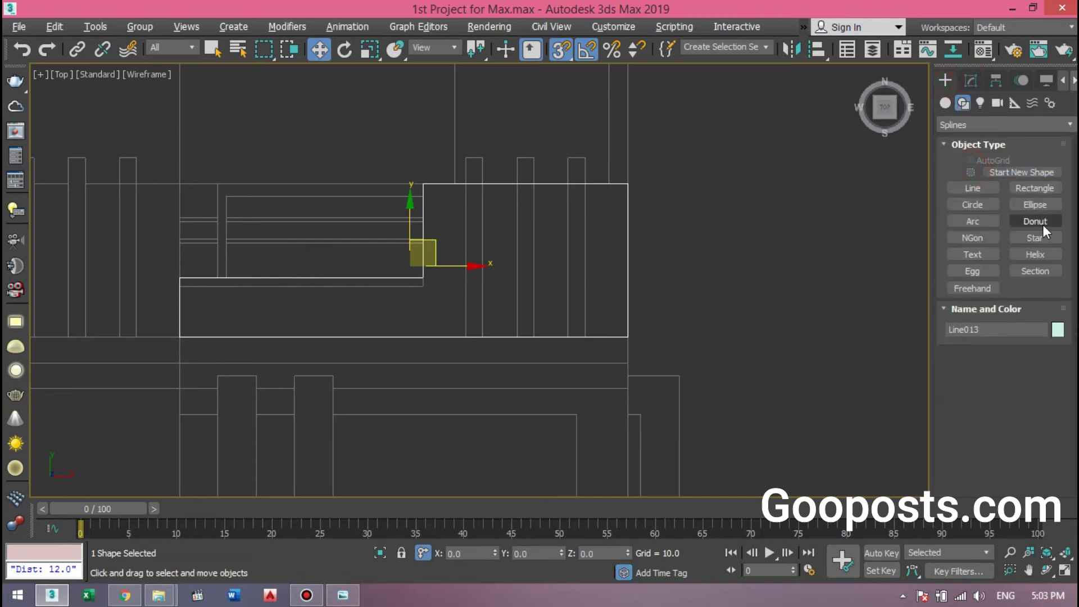
click(965, 191)
scroll(385, 203, up, 2)
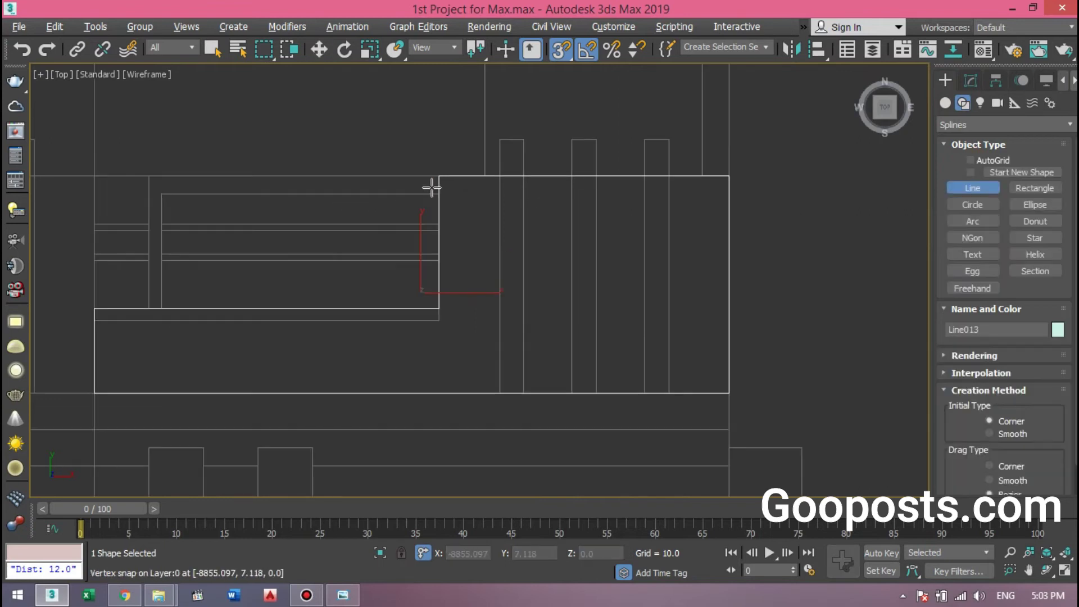
click(434, 176)
click(144, 190)
click(164, 308)
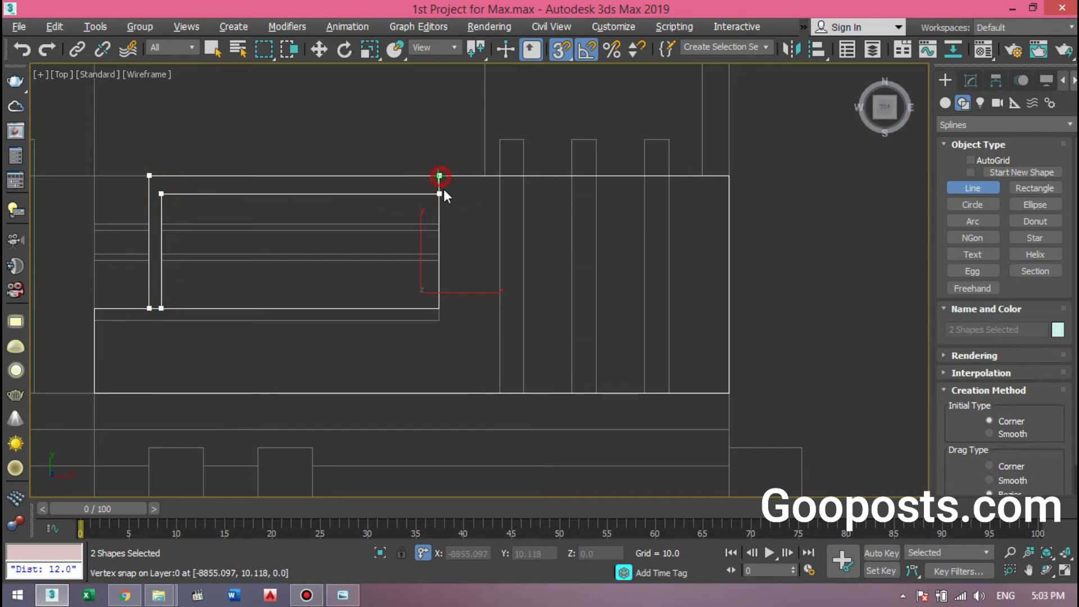
click(444, 190)
click(513, 351)
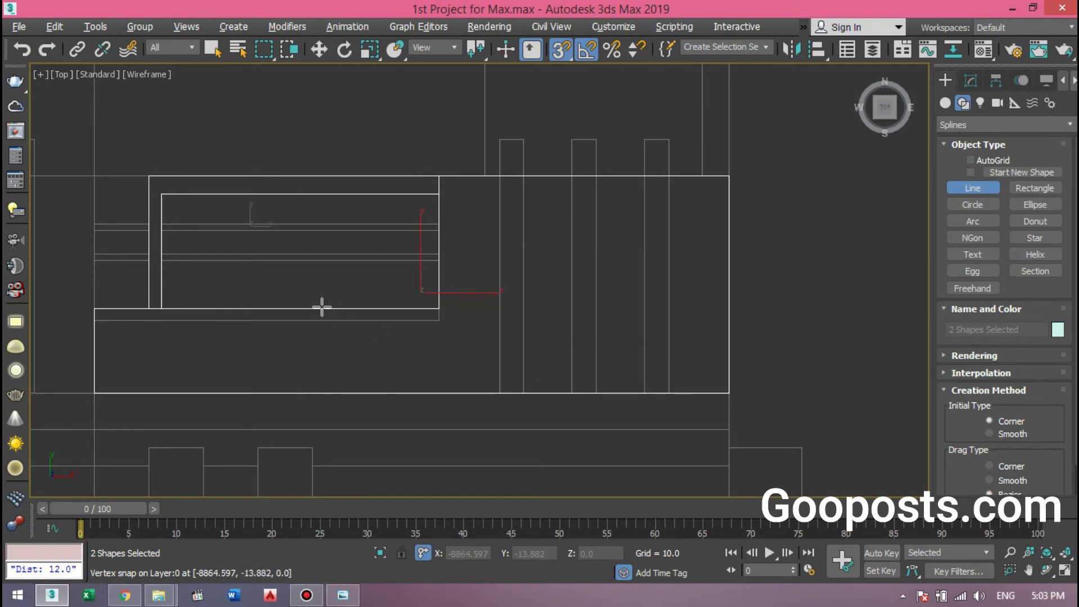
right_click(301, 282)
key(w)
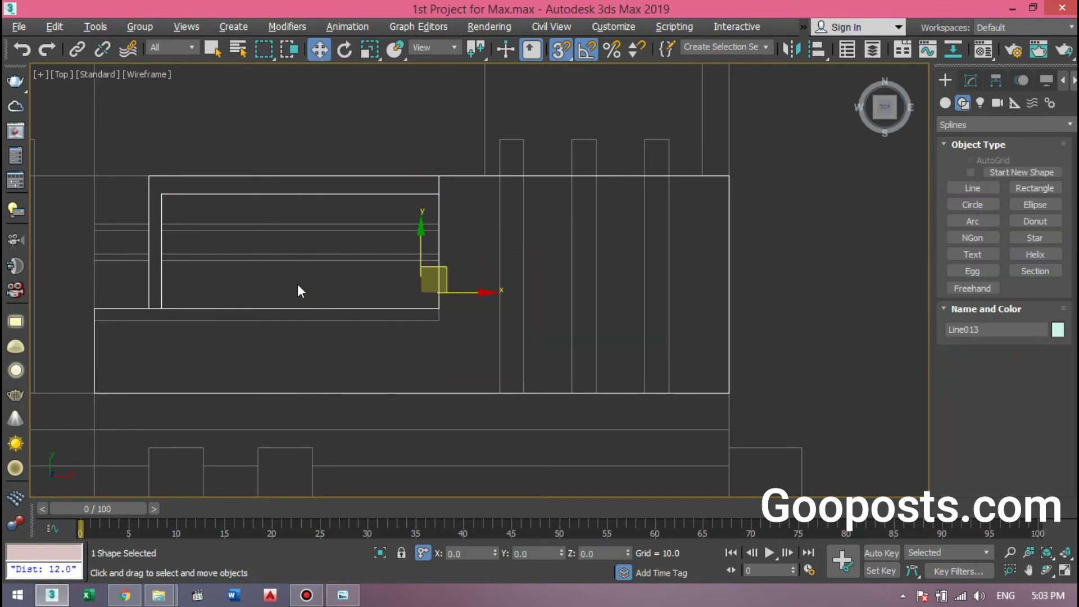
Step: Extrude the balcony outline by 6 units, viewed in a maximized Perspective viewport
key(s)
key(alt+w)
key(p)
key(alt+w)
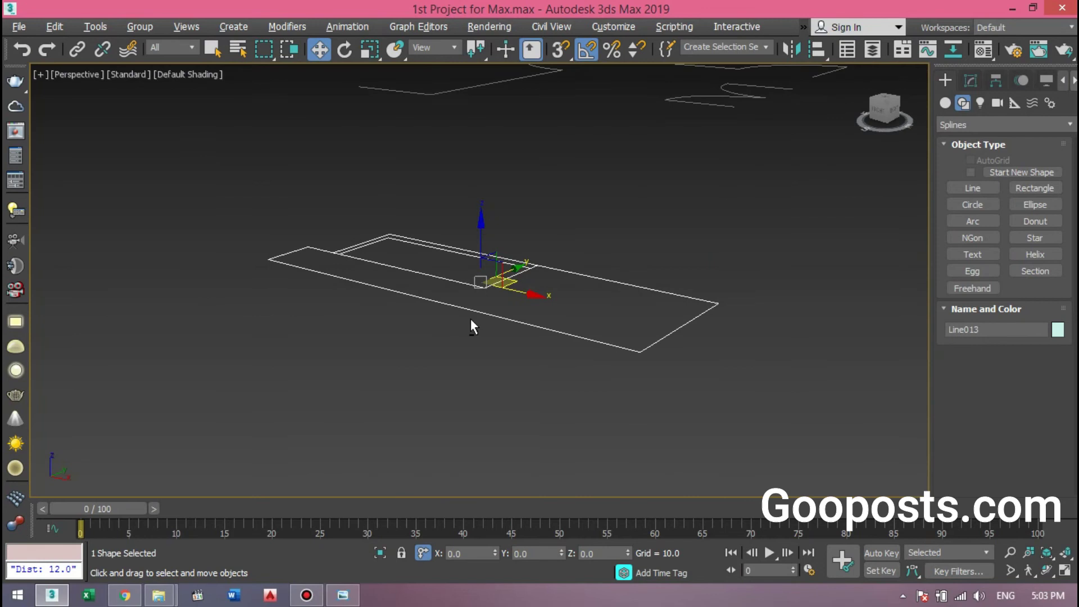
click(971, 80)
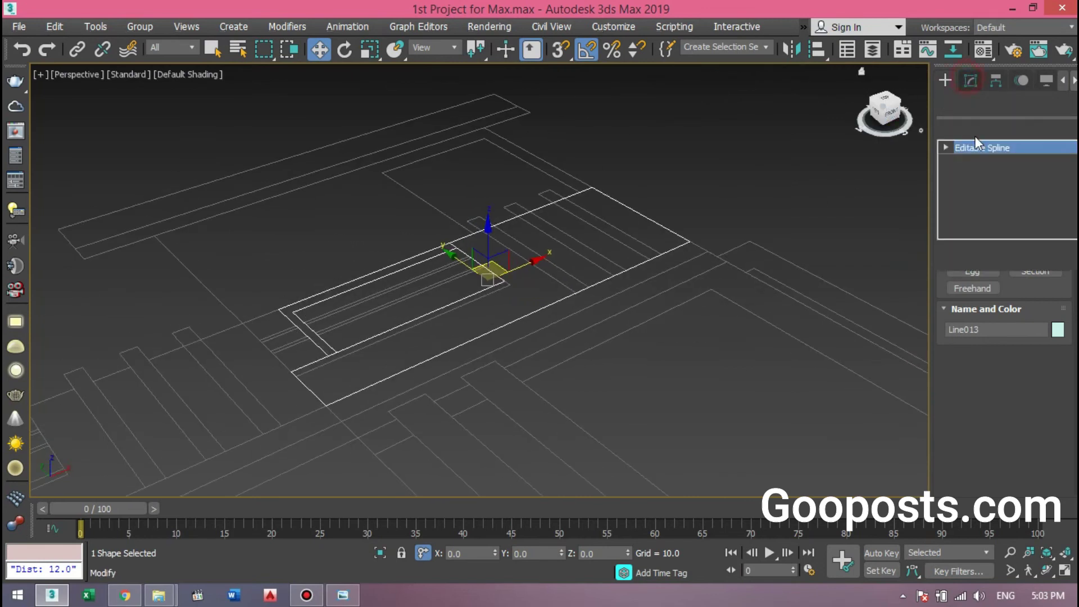
click(974, 137)
scroll(970, 183, down, 5)
click(962, 211)
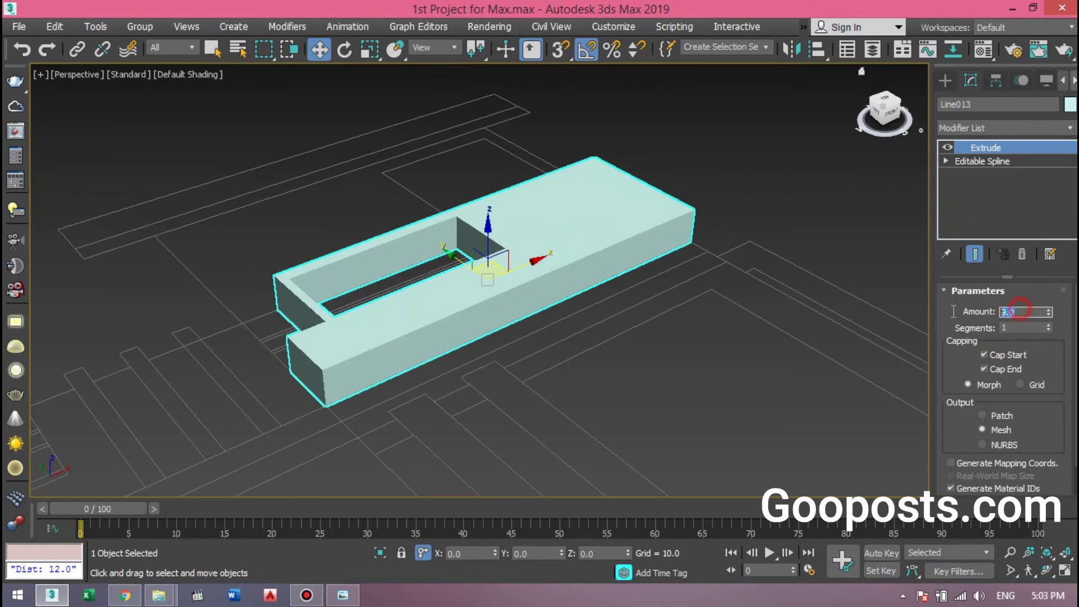
text(6)
key(Return)
middle_drag(326, 284, 275, 312)
scroll(286, 306, up, 5)
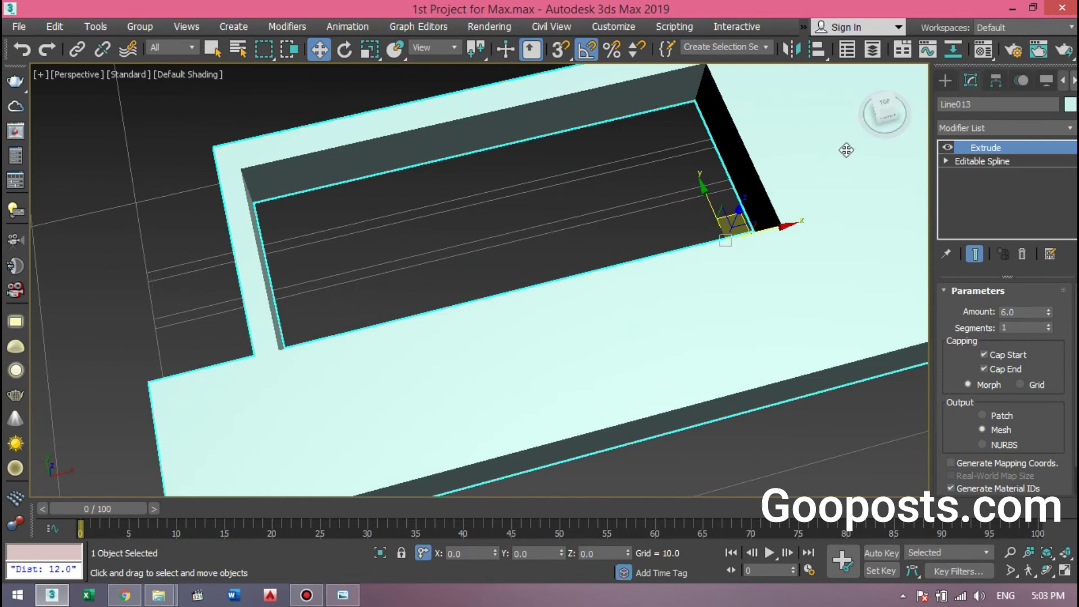
click(945, 81)
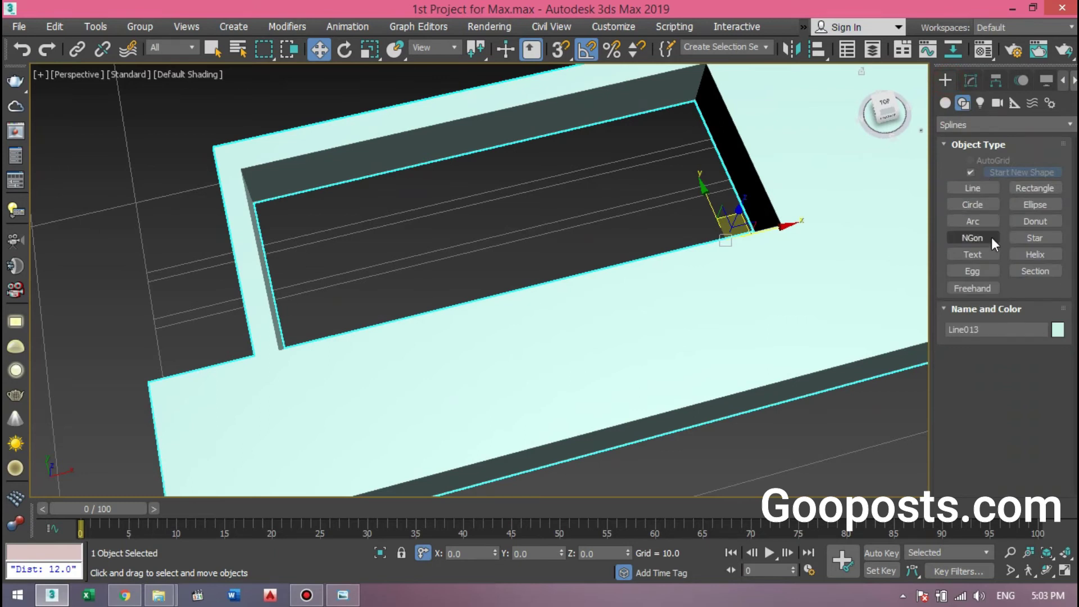
Step: Create a Cylinder with radius 0.5 and height 8.325 inside the balcony parapet
click(947, 104)
click(960, 207)
click(578, 199)
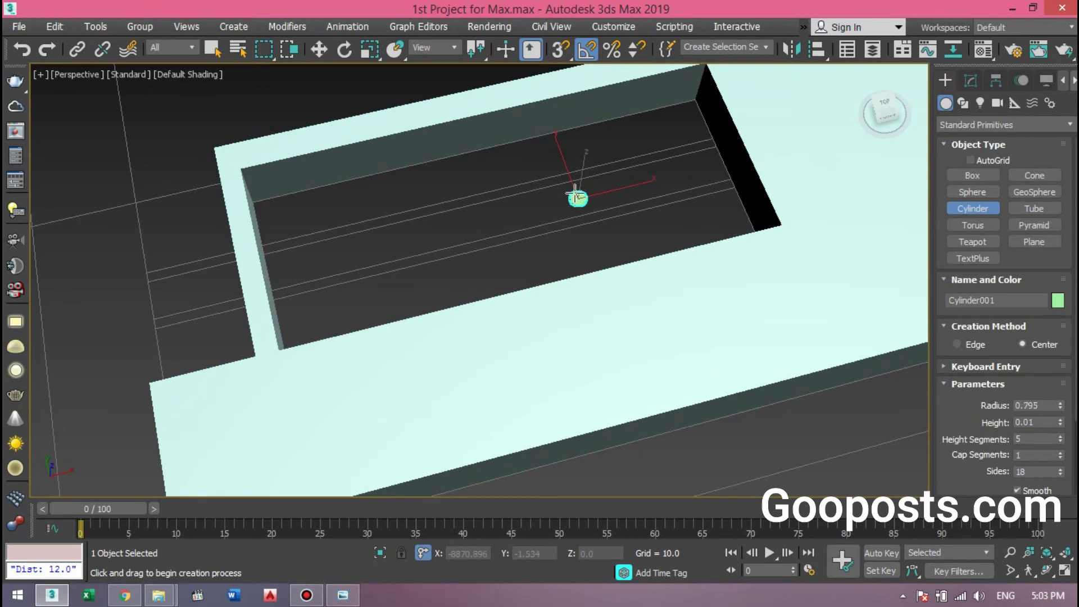
click(971, 81)
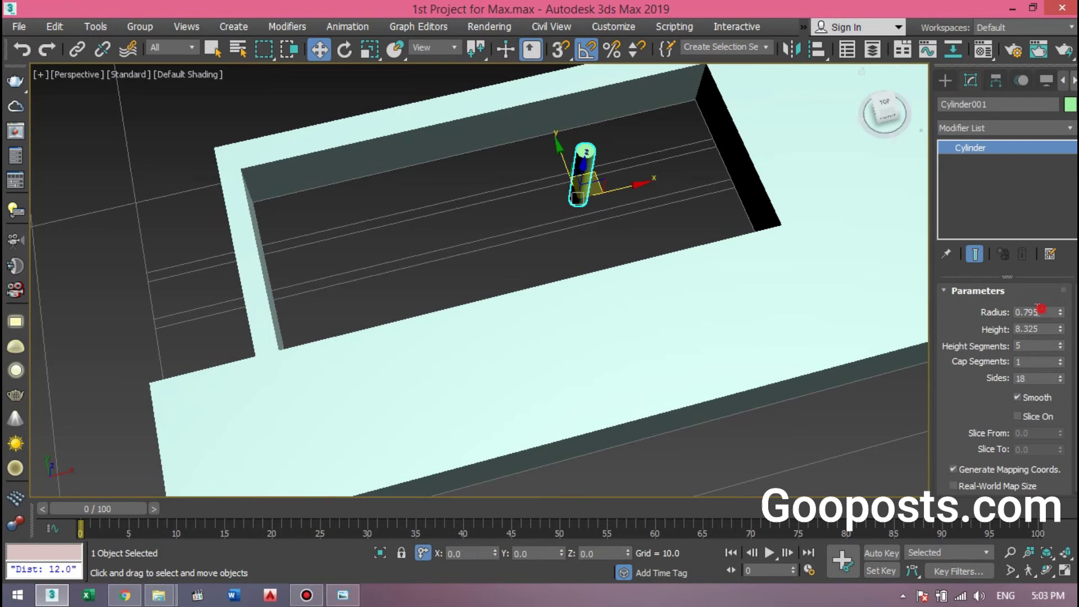
text(.5)
key(Return)
Step: Move the cylinder down along Y in the maximized Top view
middle_drag(496, 244, 492, 260)
key(alt+w)
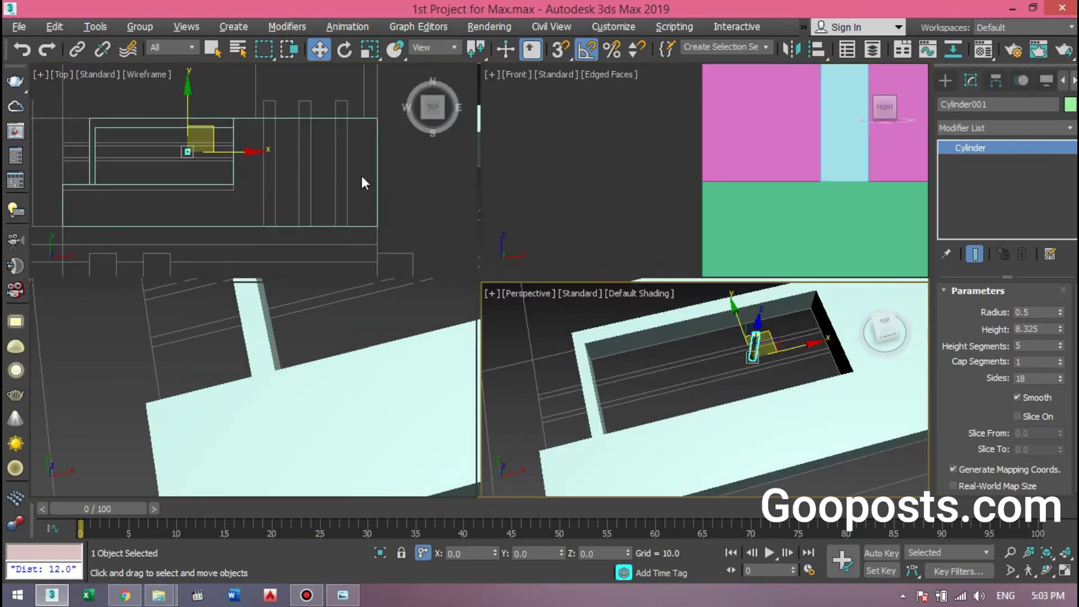
right_click(340, 194)
key(alt+w)
scroll(416, 231, down, 5)
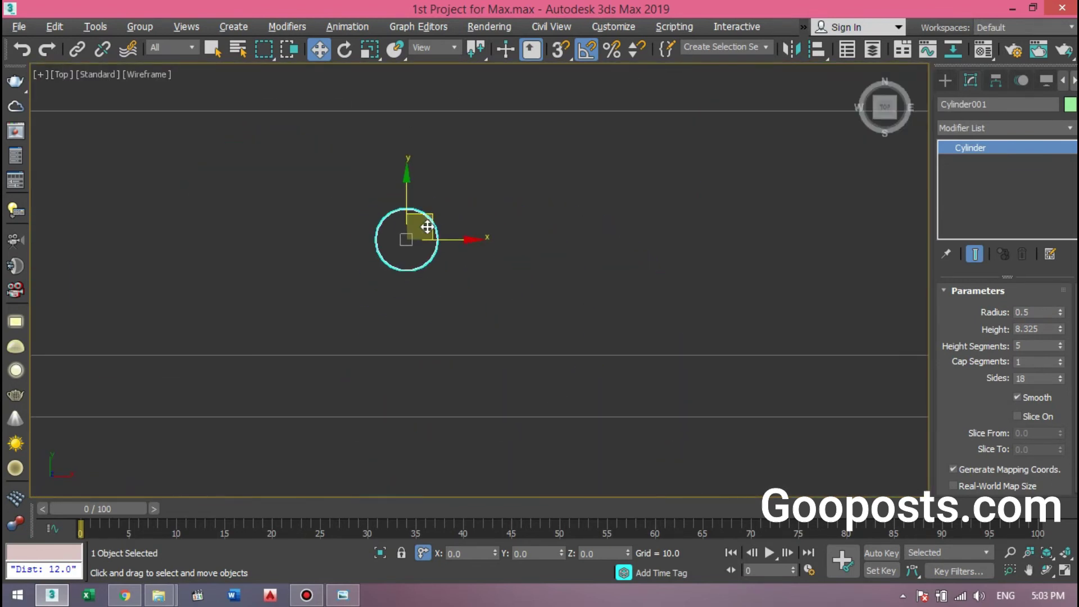
drag(413, 187, 392, 289)
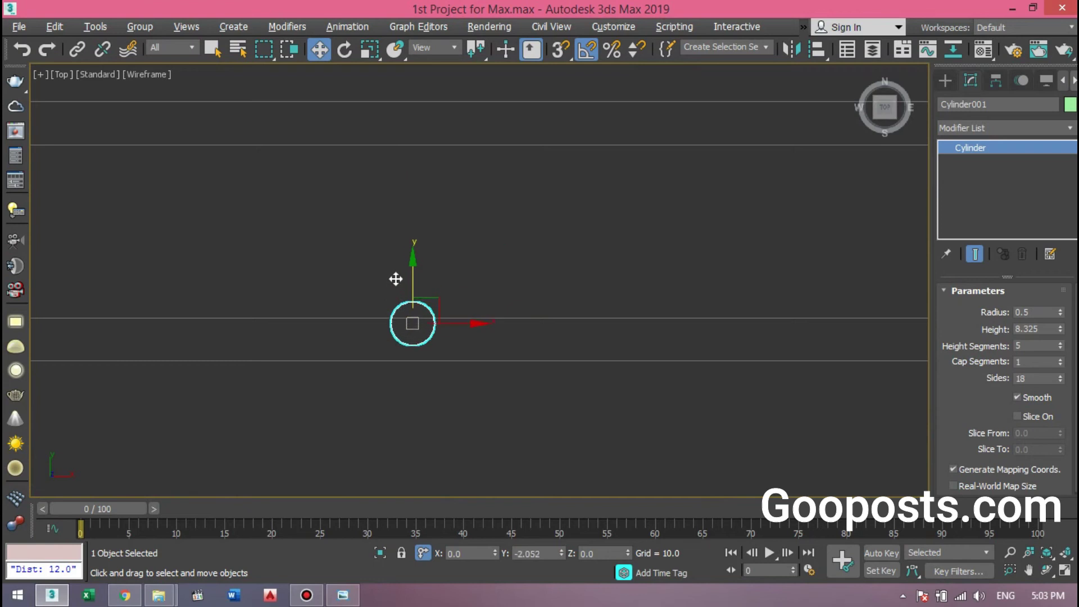
scroll(389, 350, up, 1)
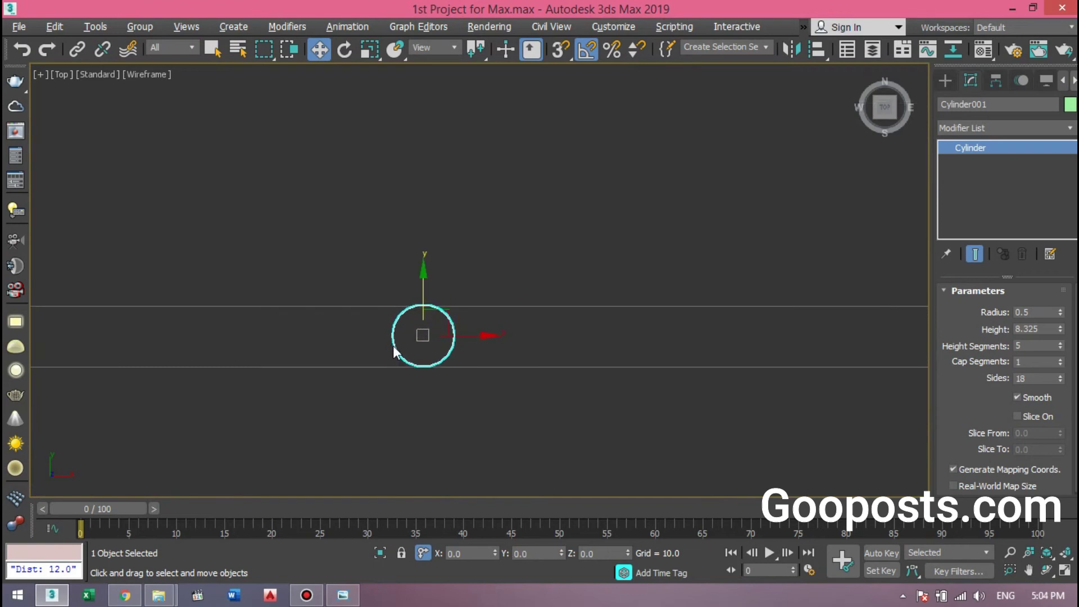
scroll(390, 350, up, 4)
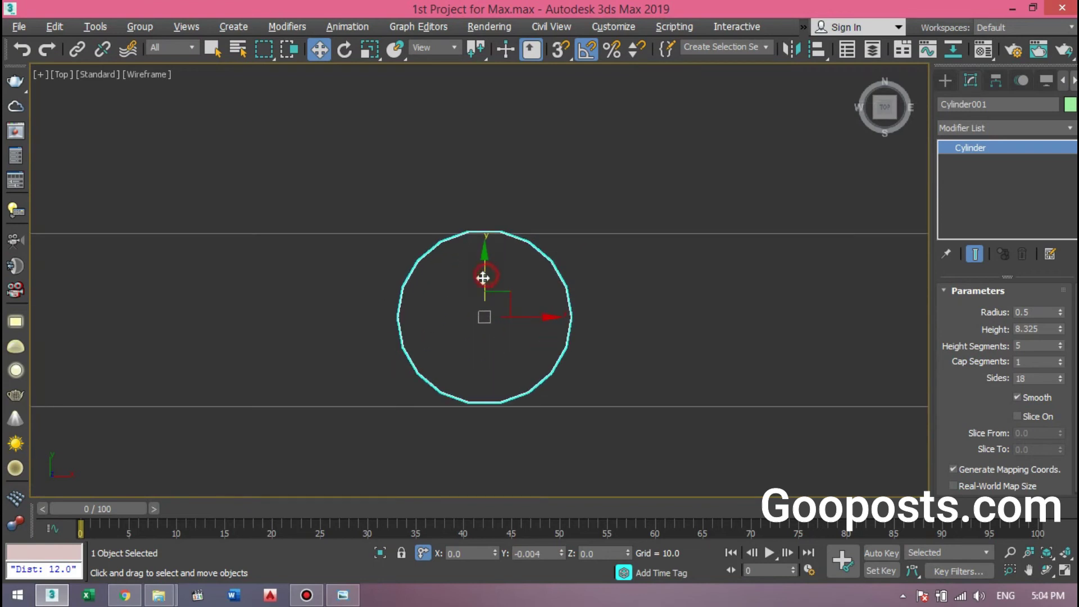
Step: Nudge the cylinder into place and increase its side count to 28
drag(483, 278, 479, 279)
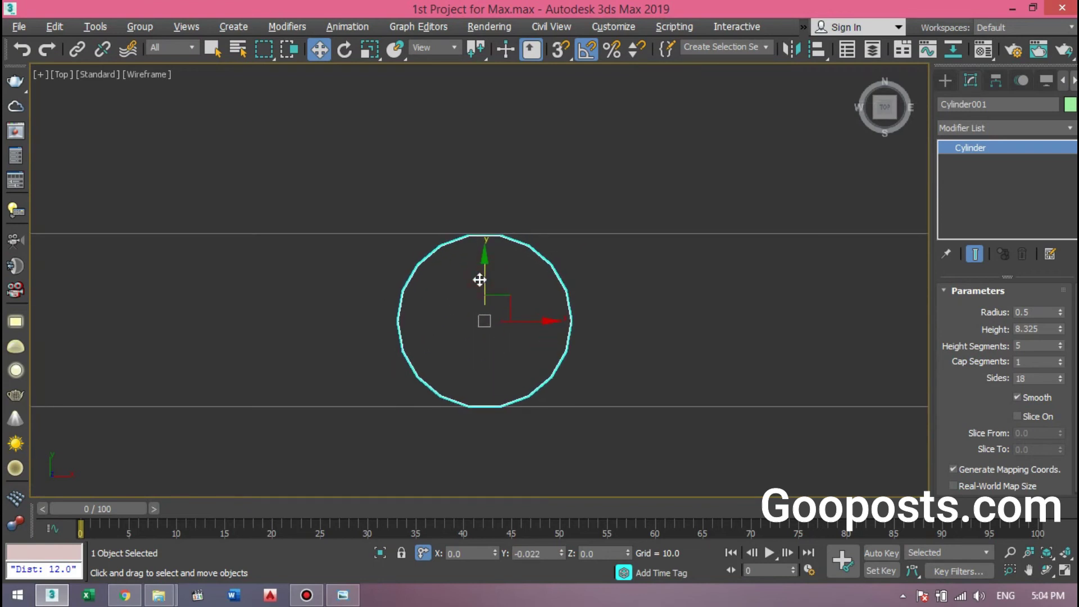
click(1060, 377)
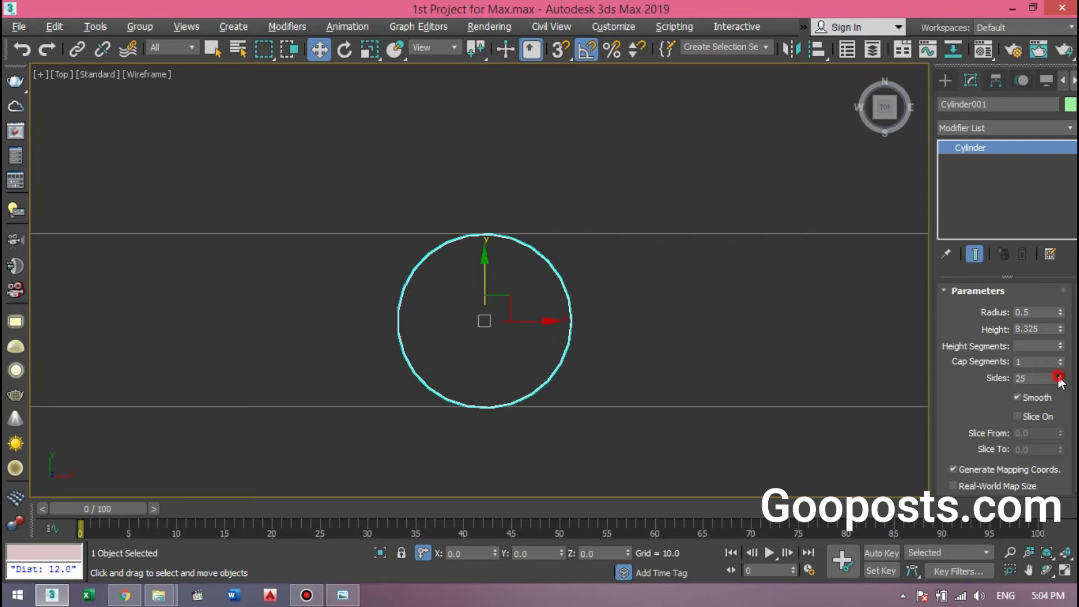
middle_drag(465, 376, 396, 354)
scroll(402, 338, down, 4)
scroll(400, 345, down, 1)
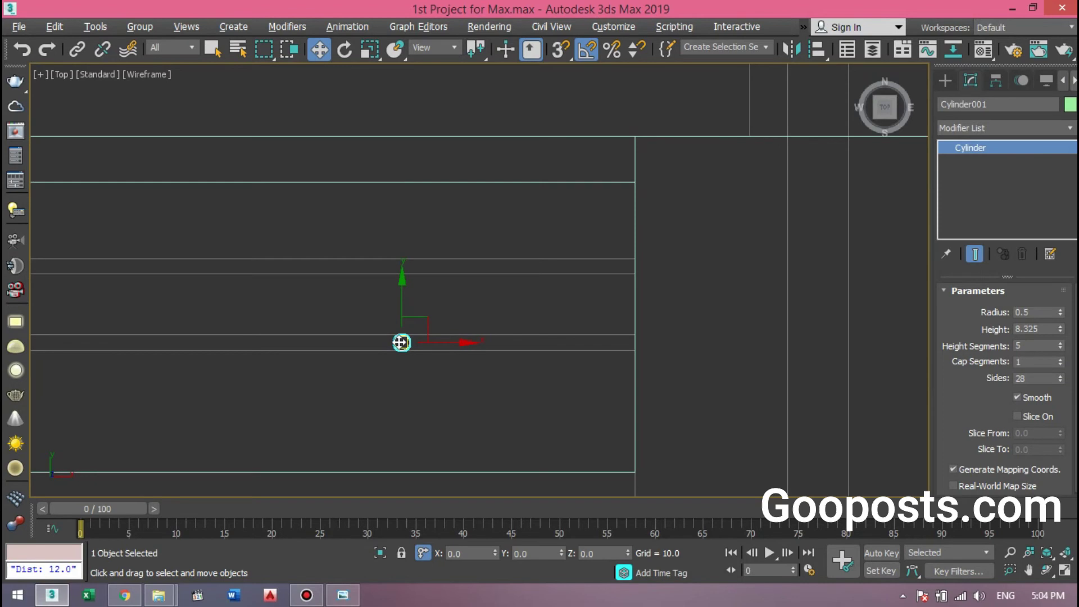
Step: Rotate the cylinder to lie horizontally and slide it right along X in Top view
key(alt+w)
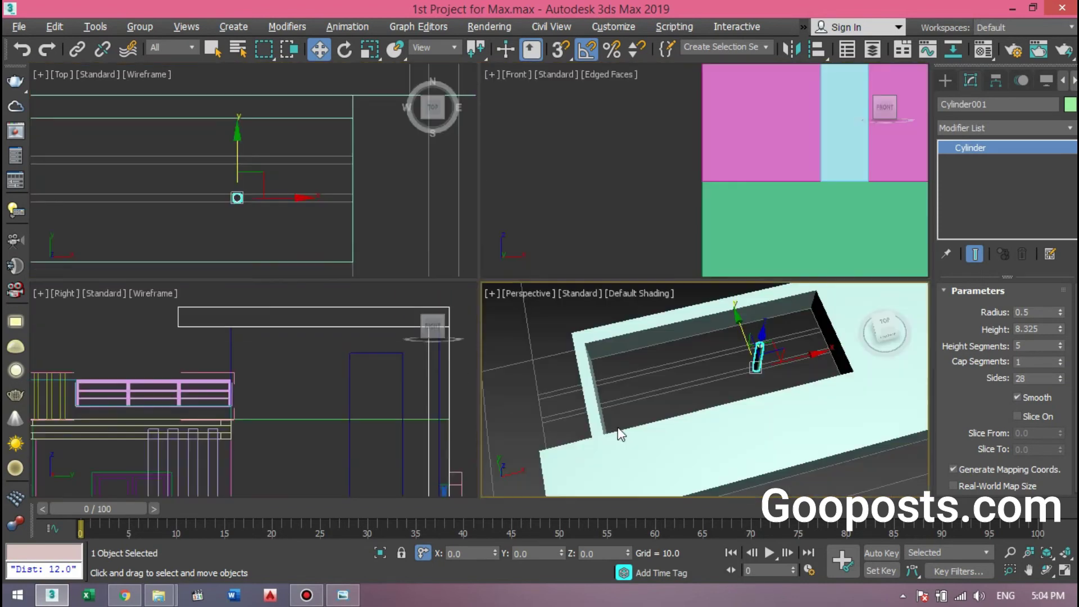
key(alt+w)
key(e)
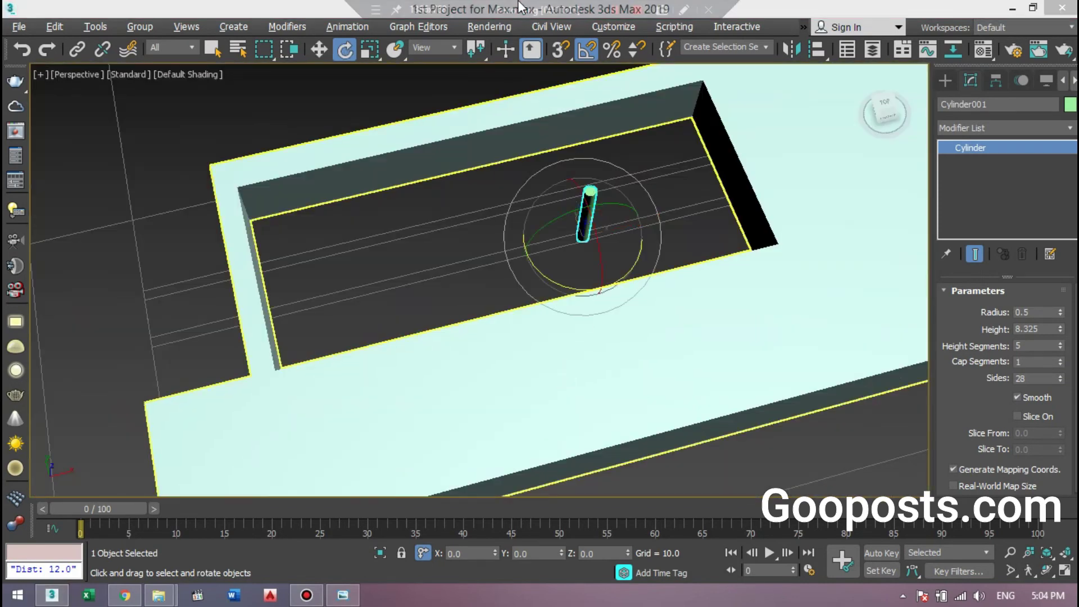
drag(552, 218, 538, 282)
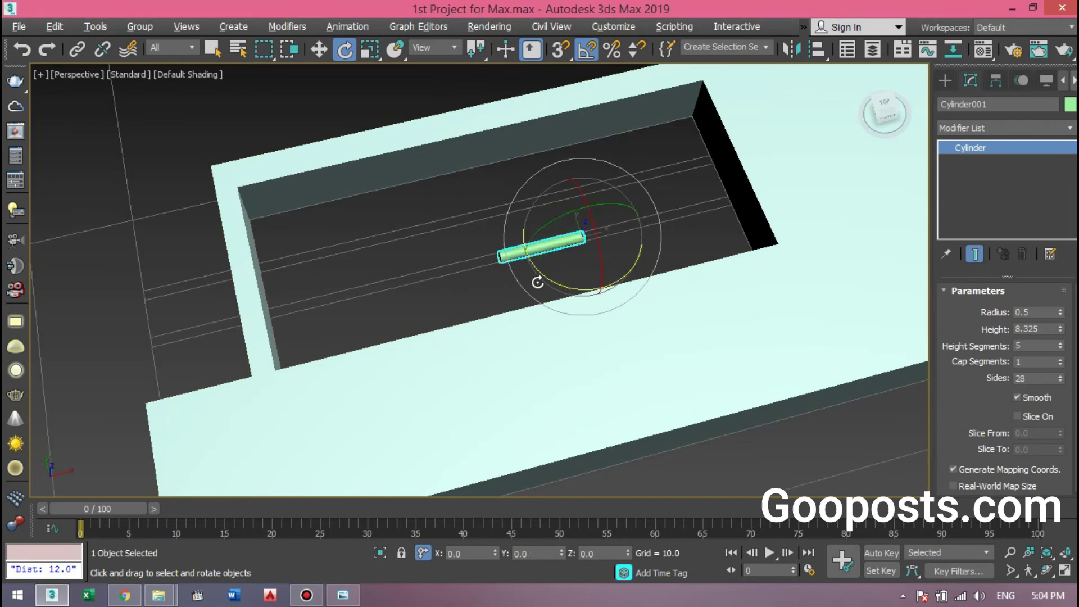
key(w)
key(alt+w)
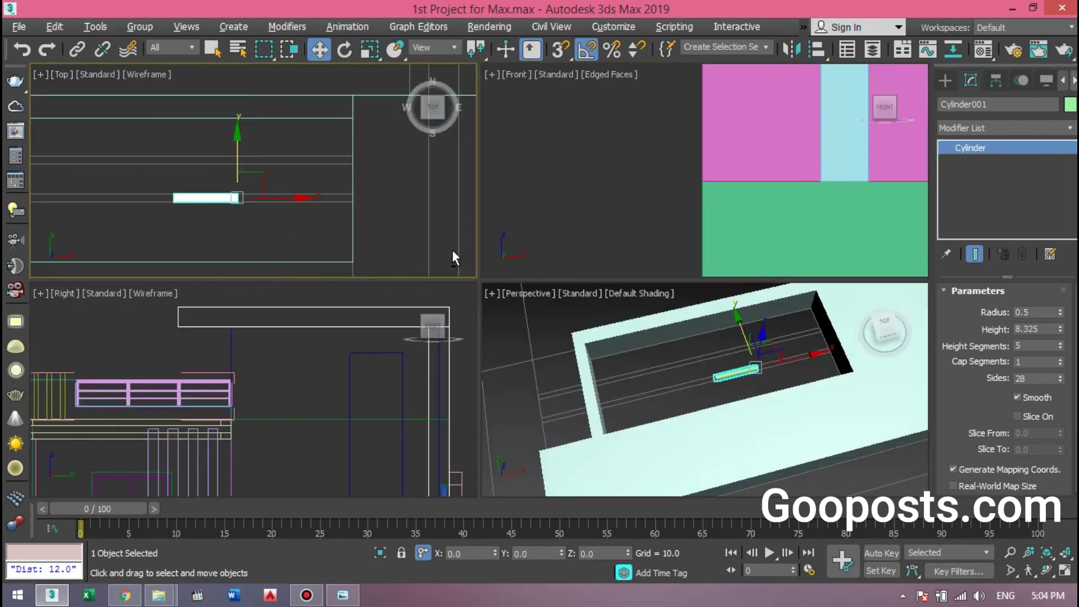
key(alt+w)
drag(481, 335, 716, 338)
Step: Lengthen the cylinder's height to about 57.277 so it spans the balcony
scroll(696, 358, down, 2)
scroll(740, 366, up, 2)
scroll(740, 366, up, 4)
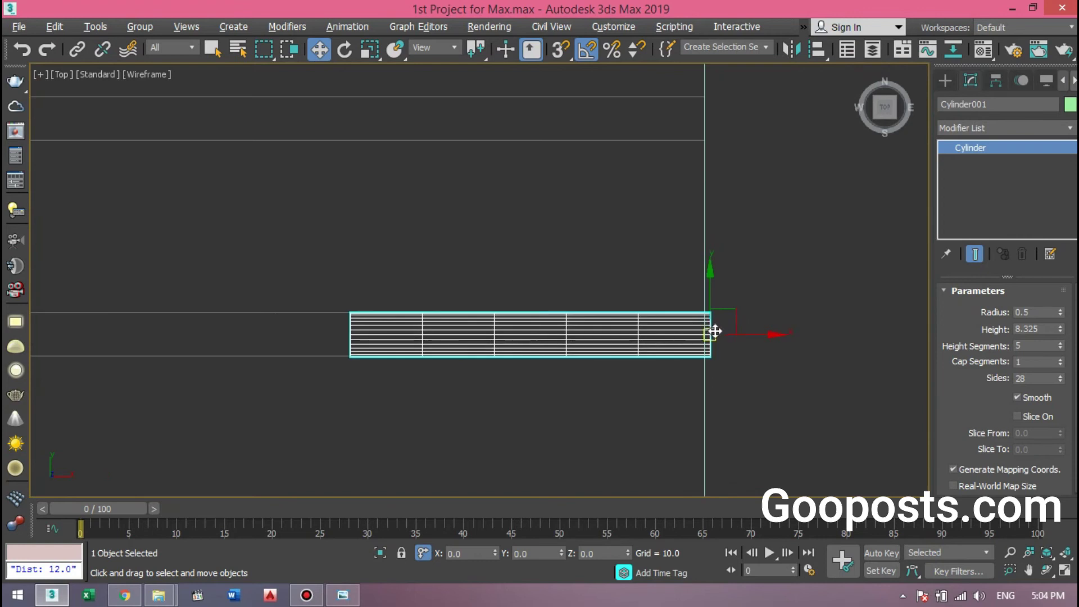
scroll(716, 332, down, 2)
scroll(687, 334, down, 5)
scroll(632, 345, up, 4)
scroll(784, 342, down, 2)
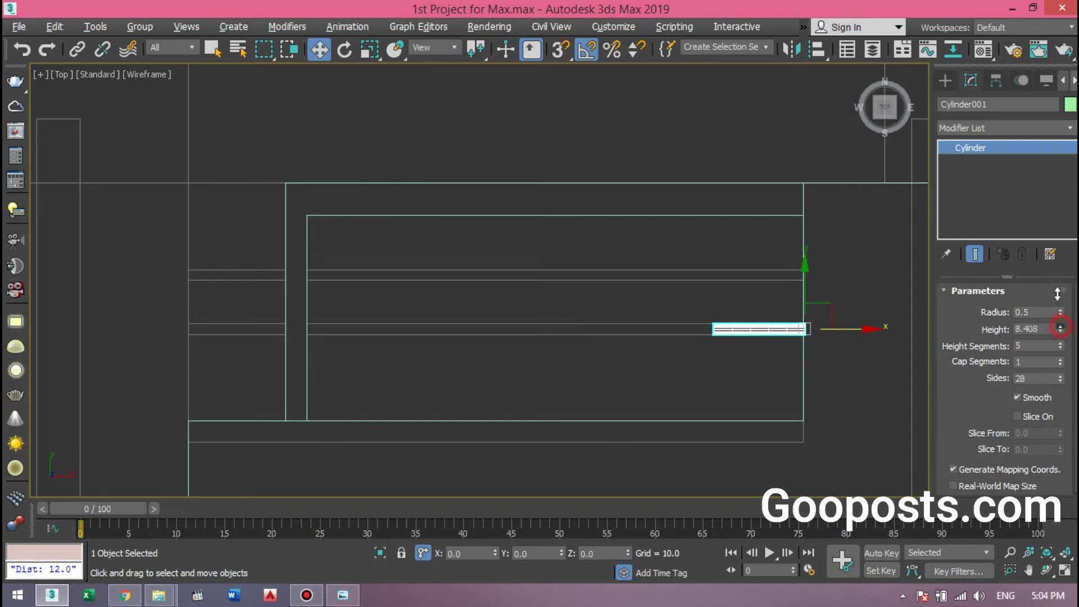
drag(1058, 293, 930, 432)
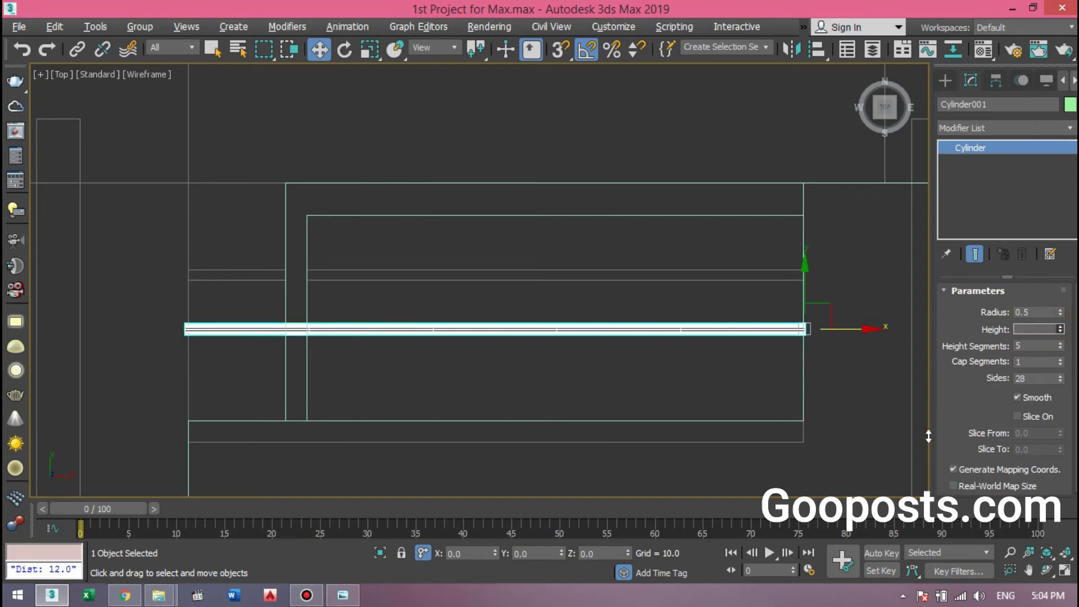
Step: Shift-clone the rail into a parallel copy offset above the original
mouse_move(806, 285)
shift+mouse_down()
mouse_move(784, 230)
mouse_move(787, 257)
shift+mouse_up()
click(562, 366)
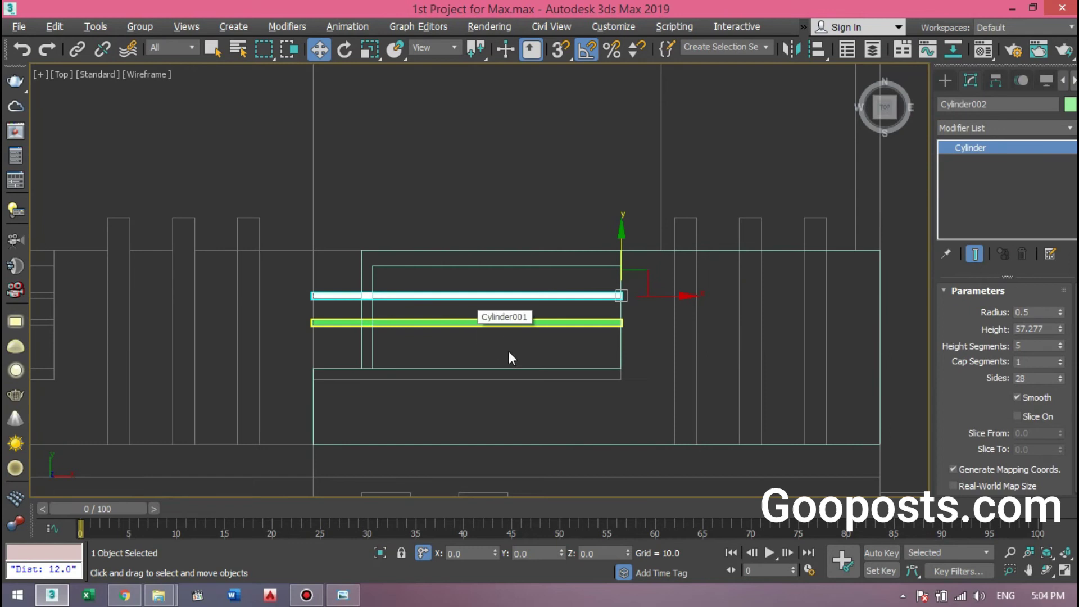
middle_drag(511, 358, 418, 347)
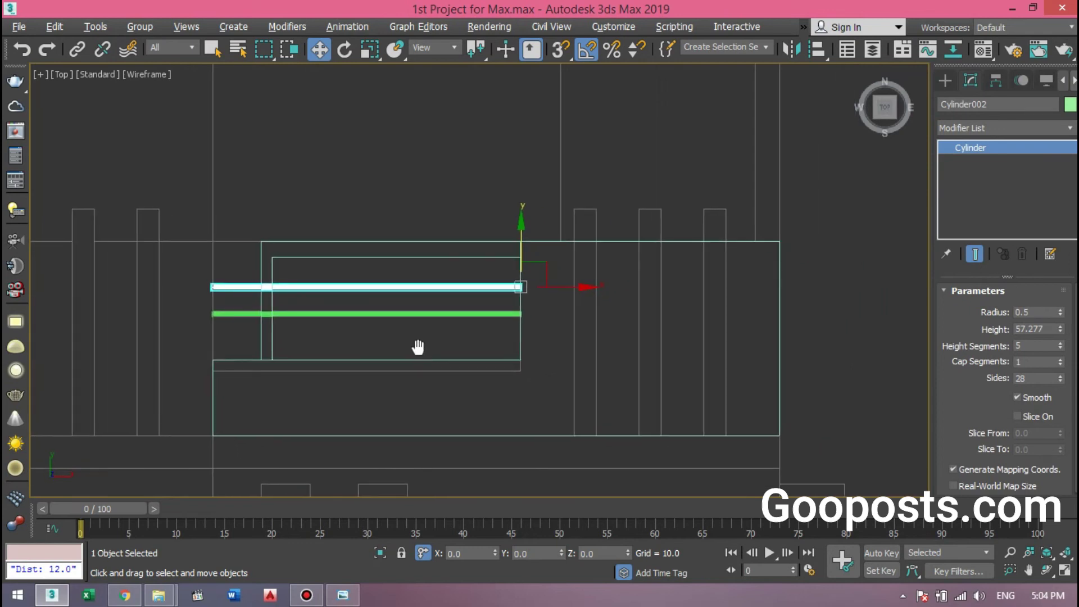
click(347, 302)
scroll(346, 302, up, 2)
scroll(342, 295, up, 2)
scroll(345, 298, down, 4)
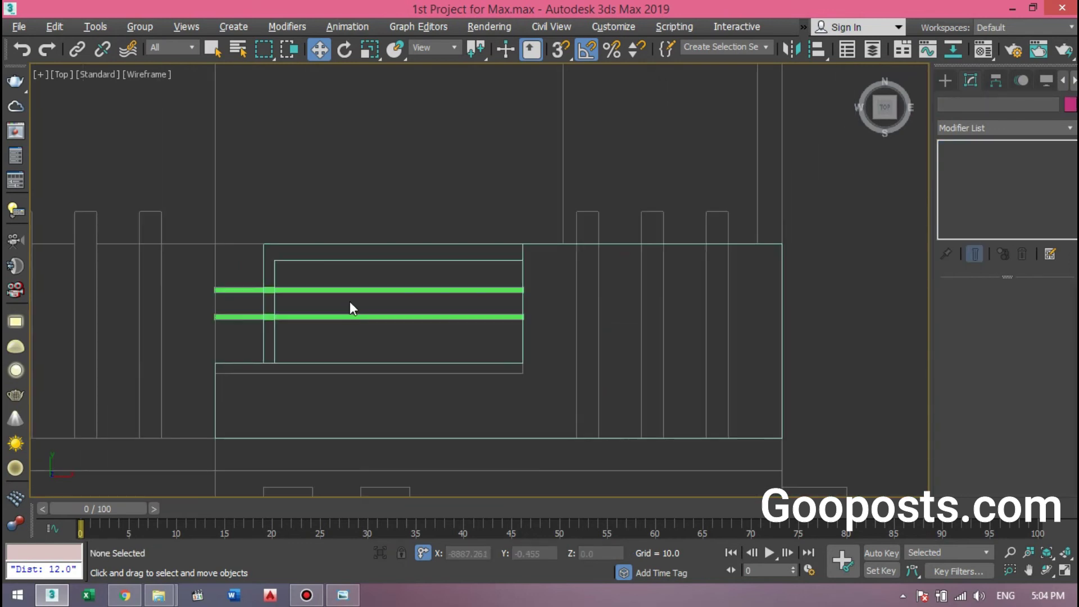
Step: Select both rails in Perspective to check them, then clear the selection in Top view
key(alt+w)
click(631, 397)
key(alt+w)
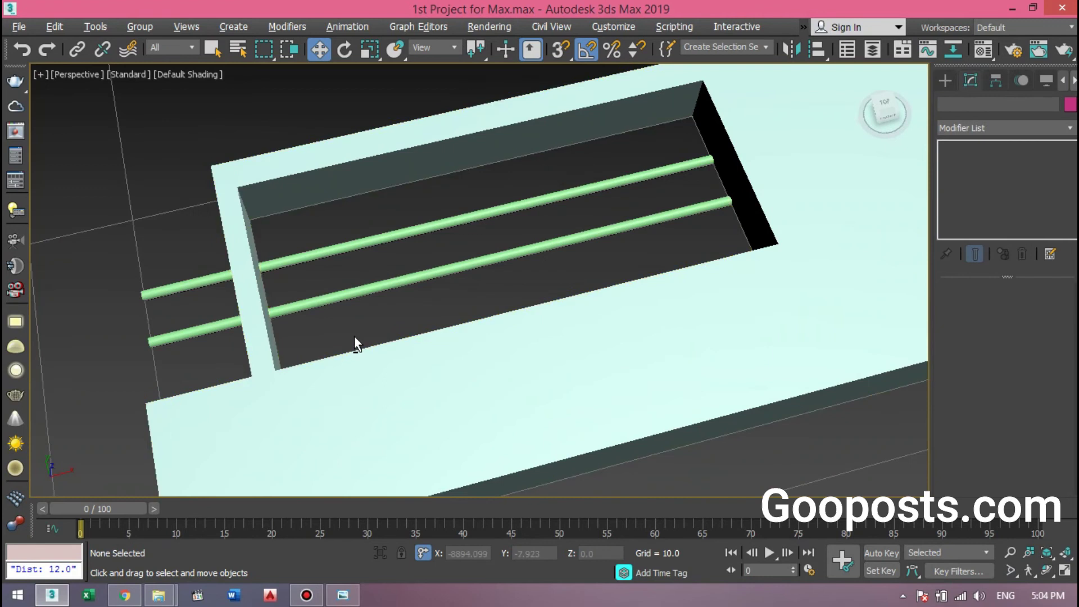
alt+middle_drag(412, 295, 397, 325)
click(397, 326)
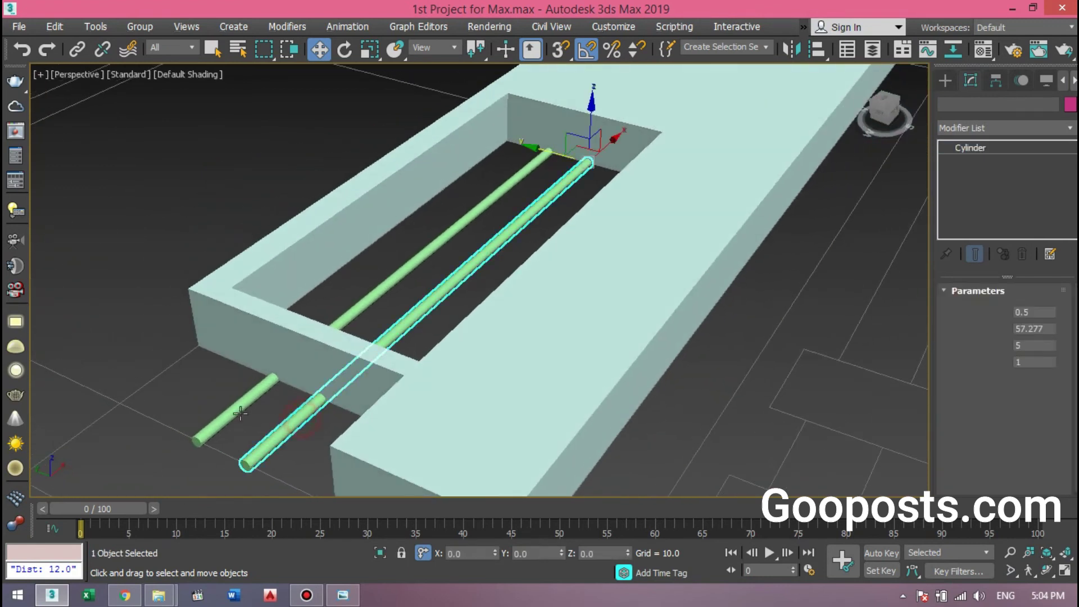
ctrl+click(228, 409)
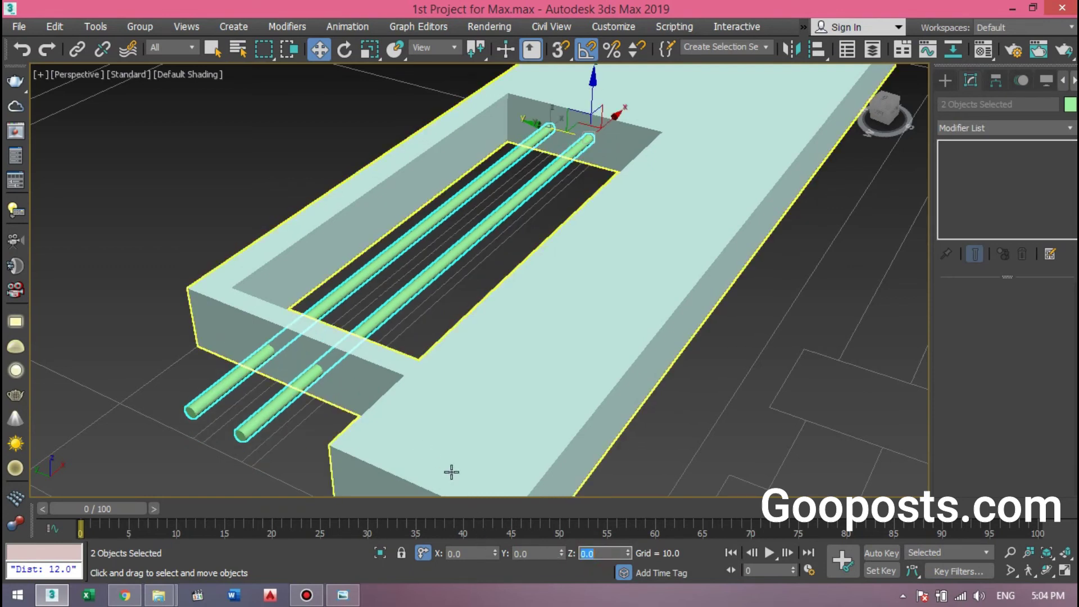
middle_drag(448, 415, 431, 445)
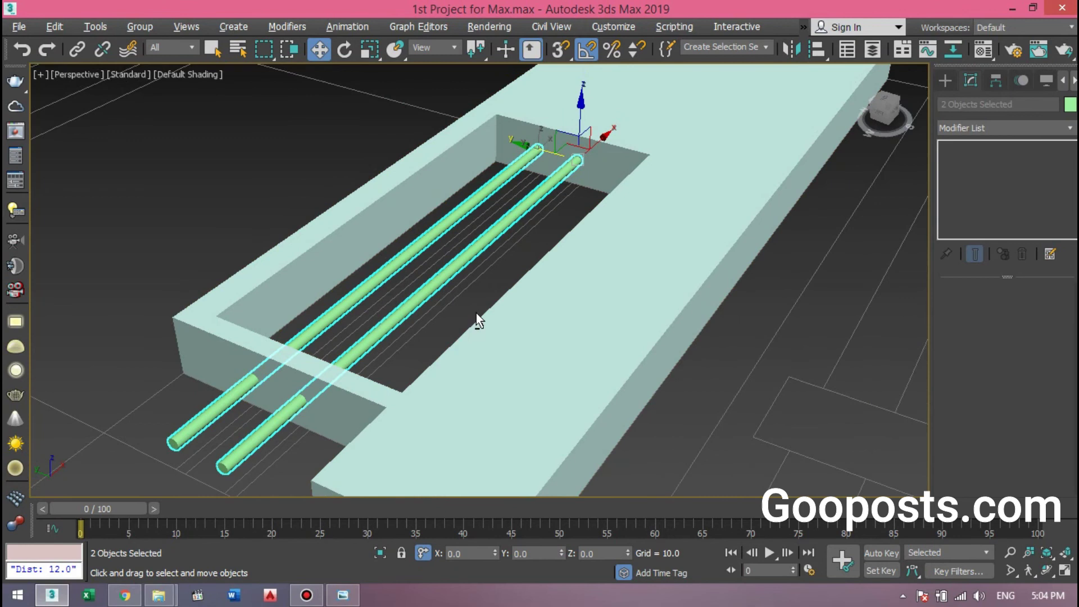
key(alt+w)
right_click(446, 241)
key(alt+w)
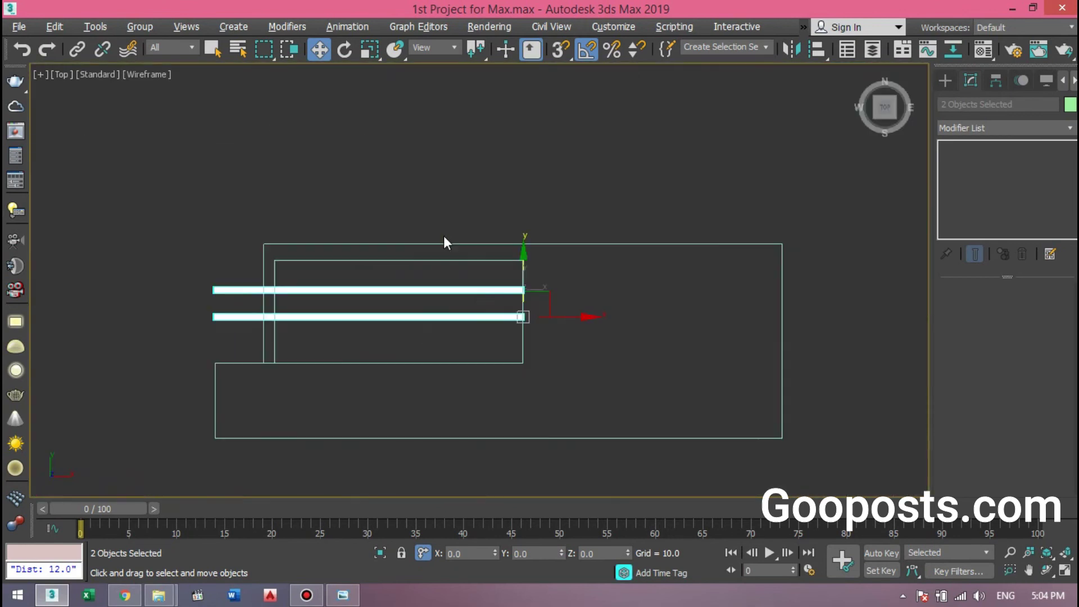
click(483, 174)
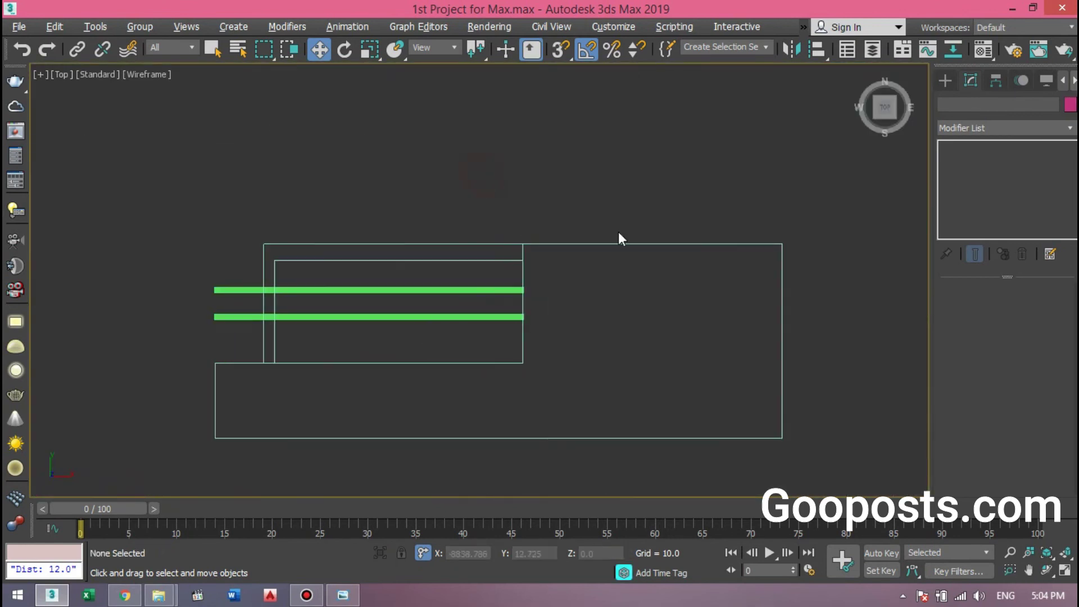
Step: Choose the Rectangle shape tool with Start New Shape unchecked
click(945, 80)
click(962, 103)
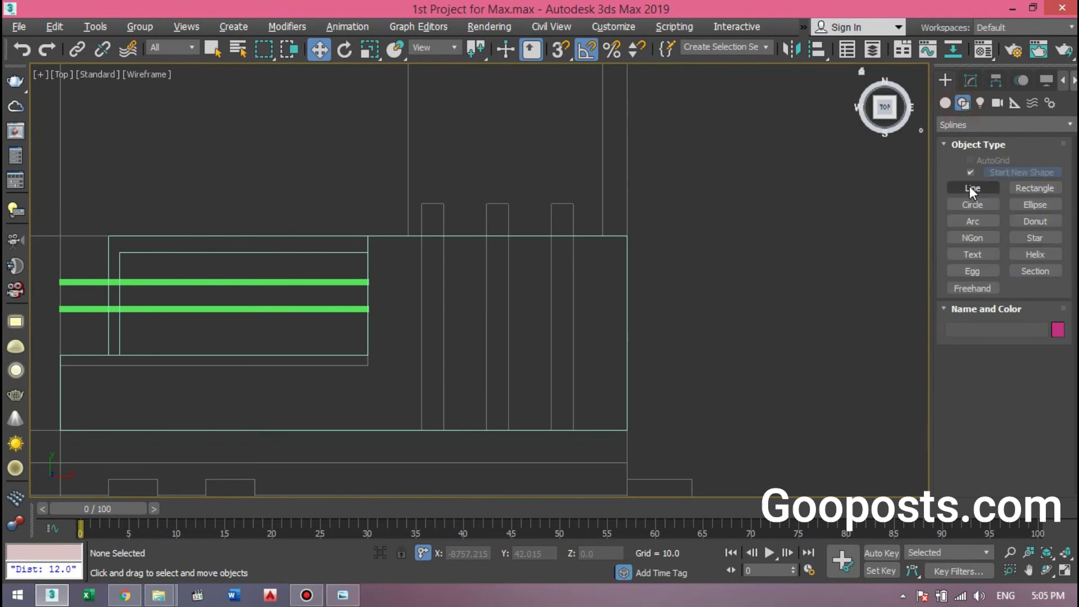
click(967, 191)
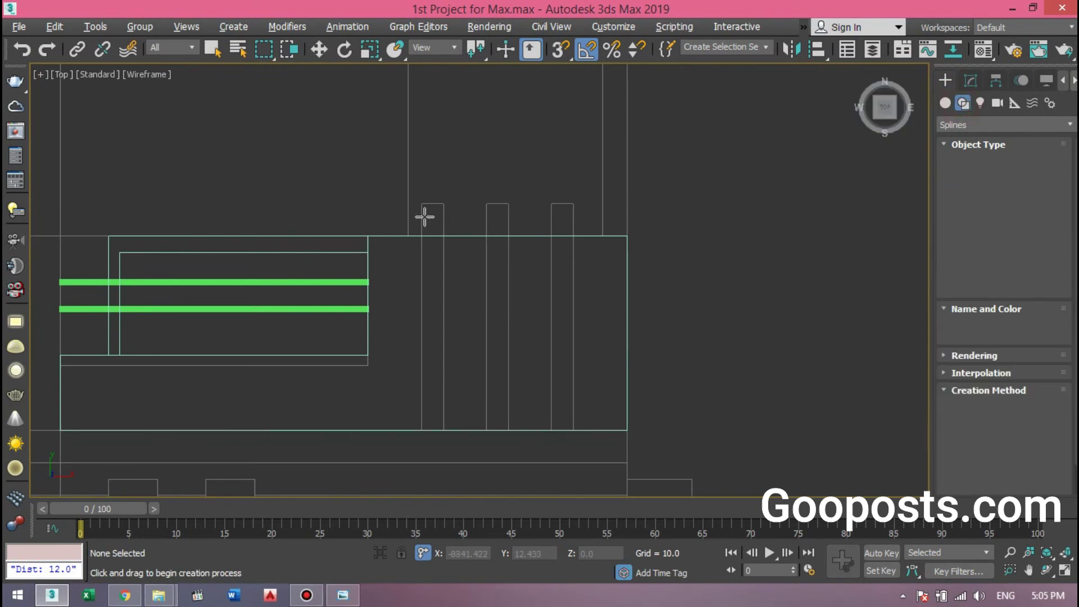
click(1038, 187)
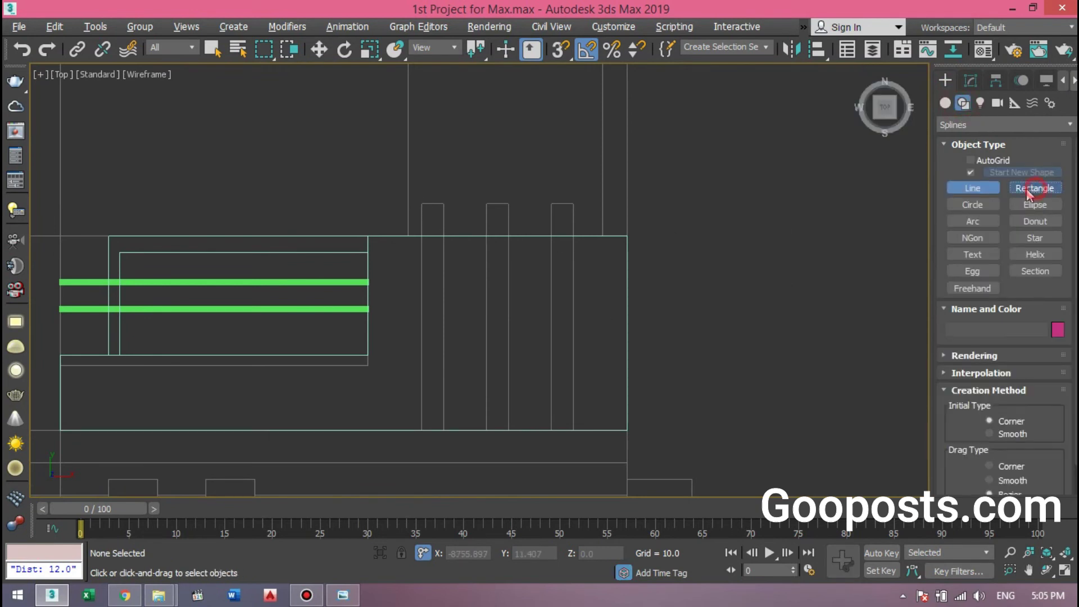
click(970, 170)
Step: With vertex snap on, draw rectangles over the first and second pillars in Top view
key(s)
drag(422, 204, 453, 338)
drag(455, 428, 444, 430)
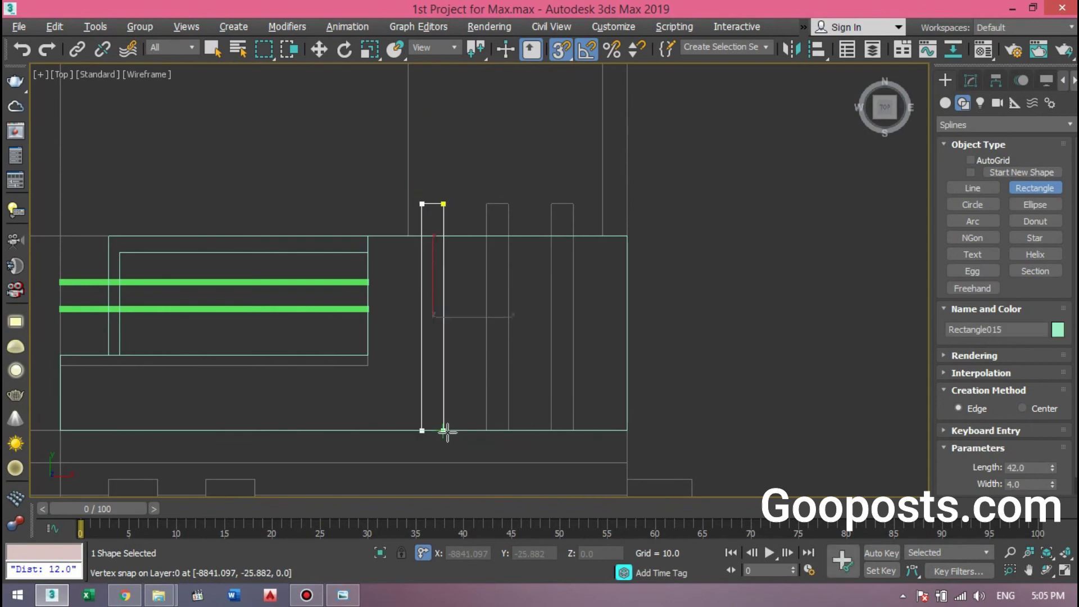
drag(487, 204, 516, 431)
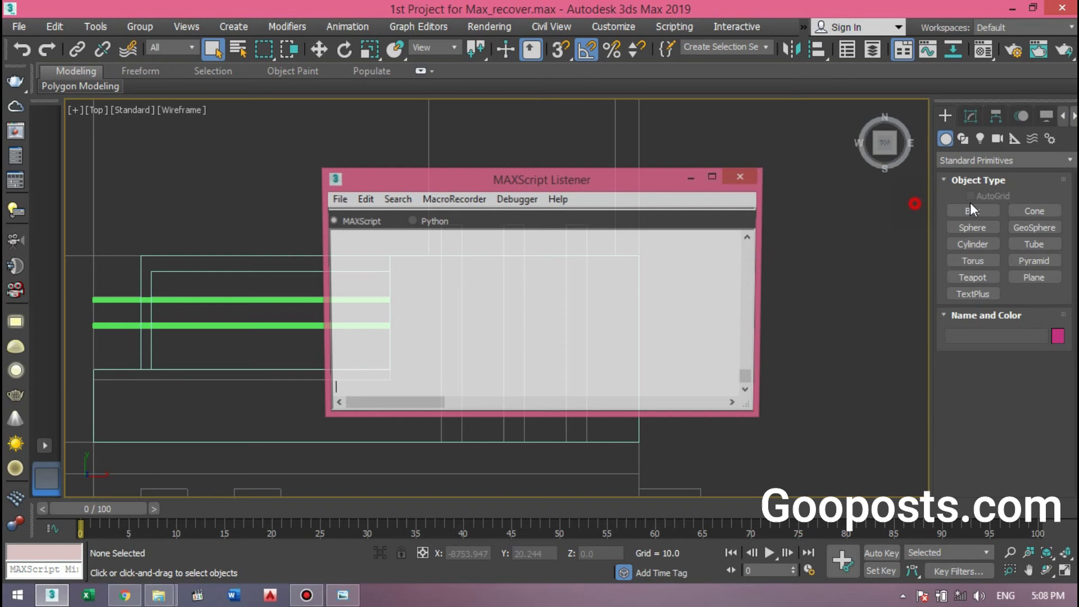
Step: Trace three rectangles over the three pillar positions on the railing base
click(746, 178)
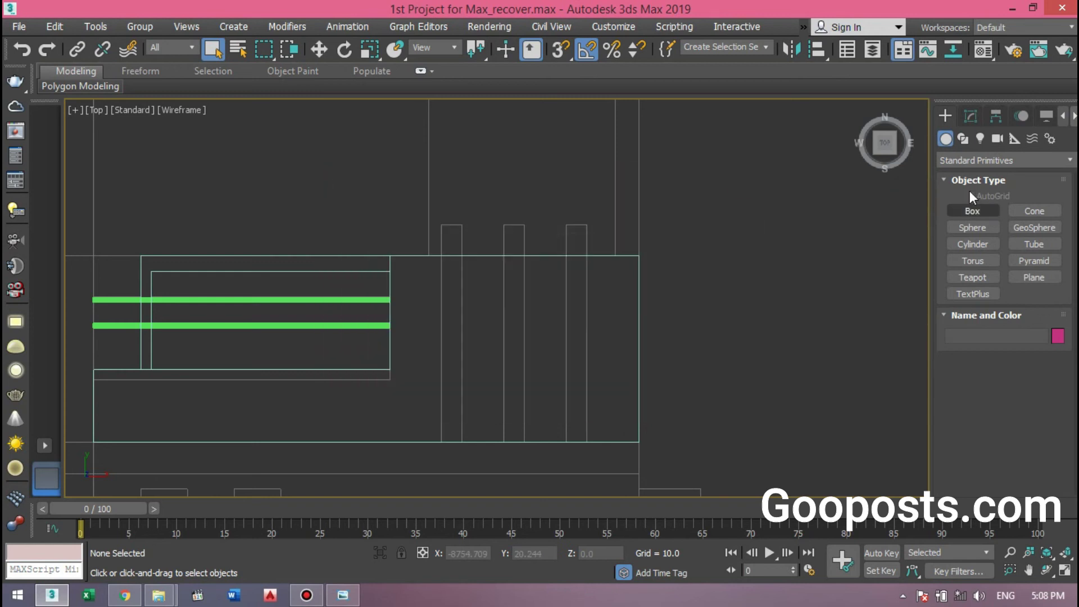
click(965, 140)
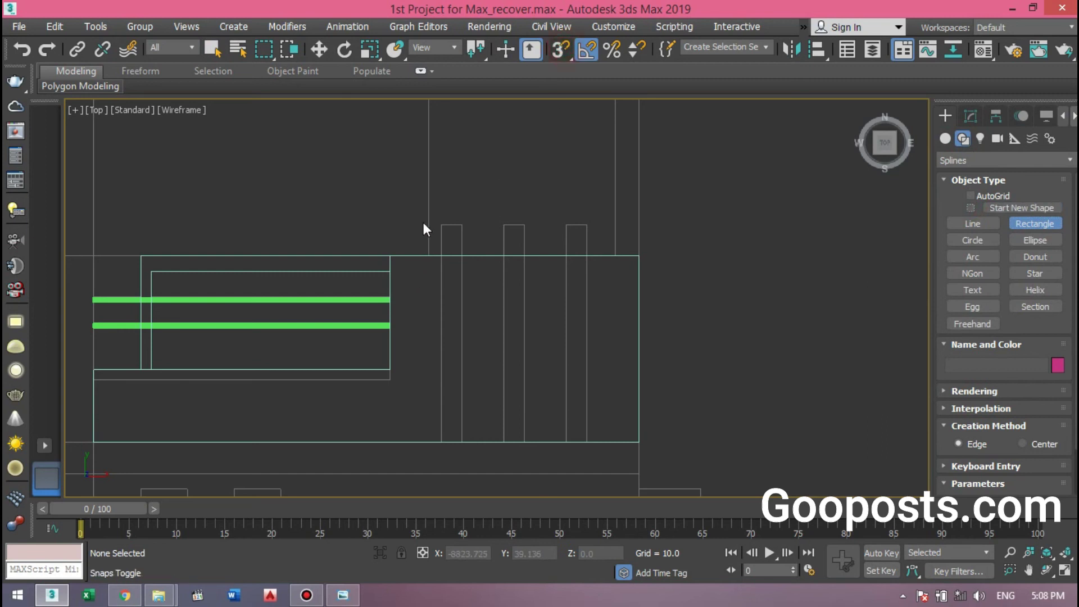
drag(446, 246, 464, 445)
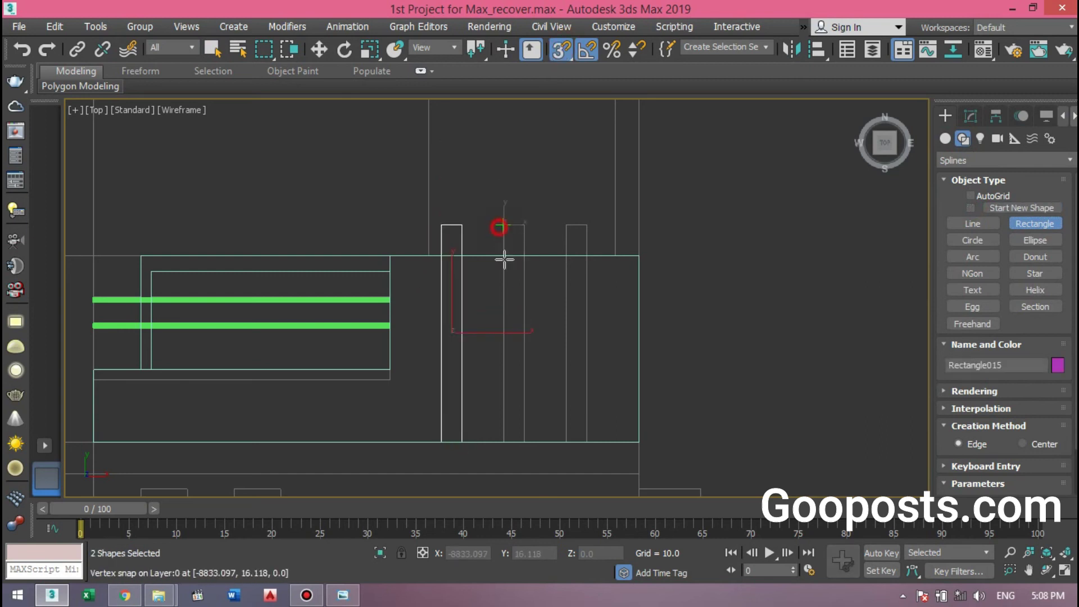
drag(500, 227, 526, 431)
drag(565, 229, 585, 435)
scroll(571, 309, down, 3)
scroll(559, 313, down, 3)
scroll(501, 298, up, 4)
right_click(500, 296)
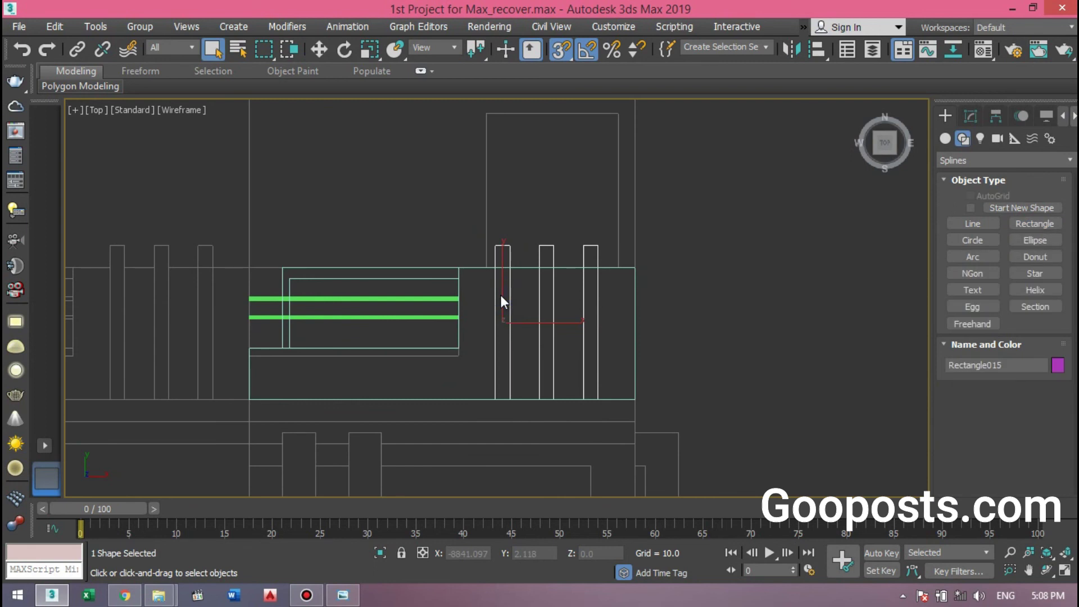
Step: Extrude the three pillar rectangles 9.0 units with an Extrude modifier
key(s)
key(w)
key(alt+w)
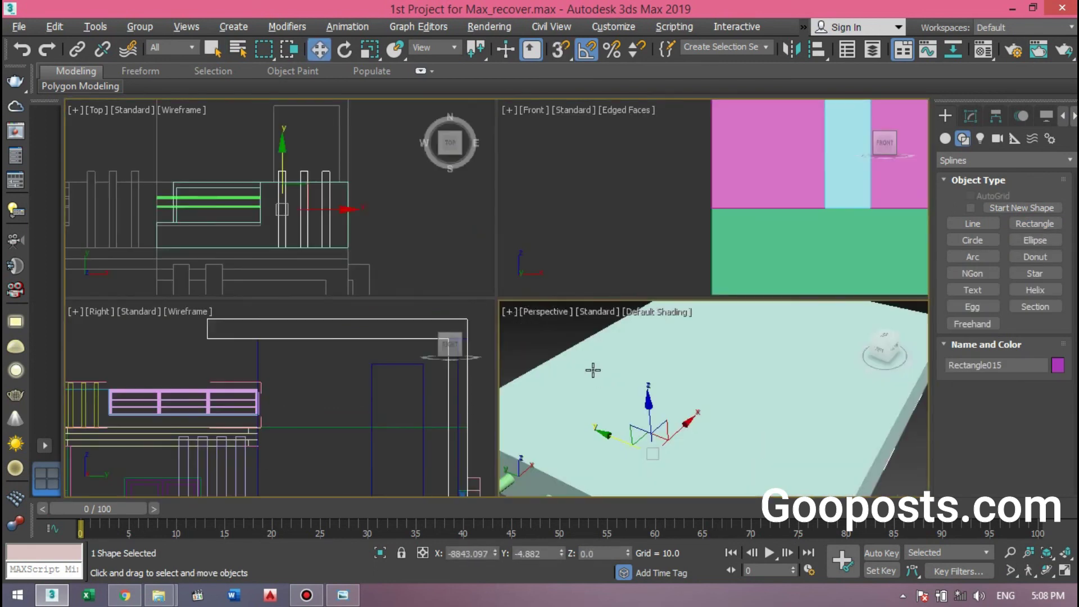
key(alt+w)
click(969, 116)
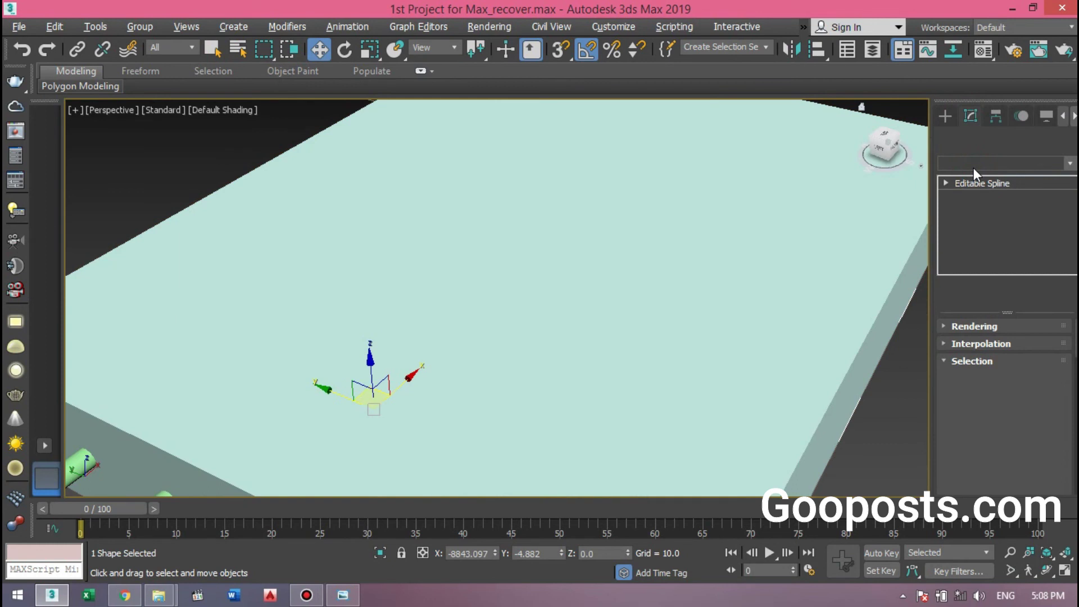
click(1014, 160)
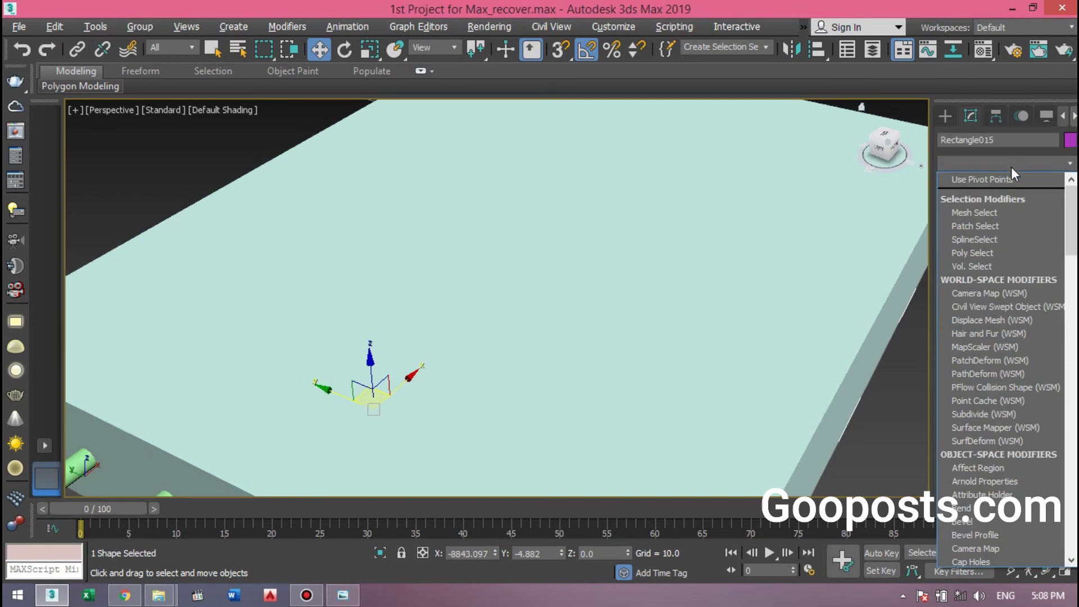
key(e)
click(981, 248)
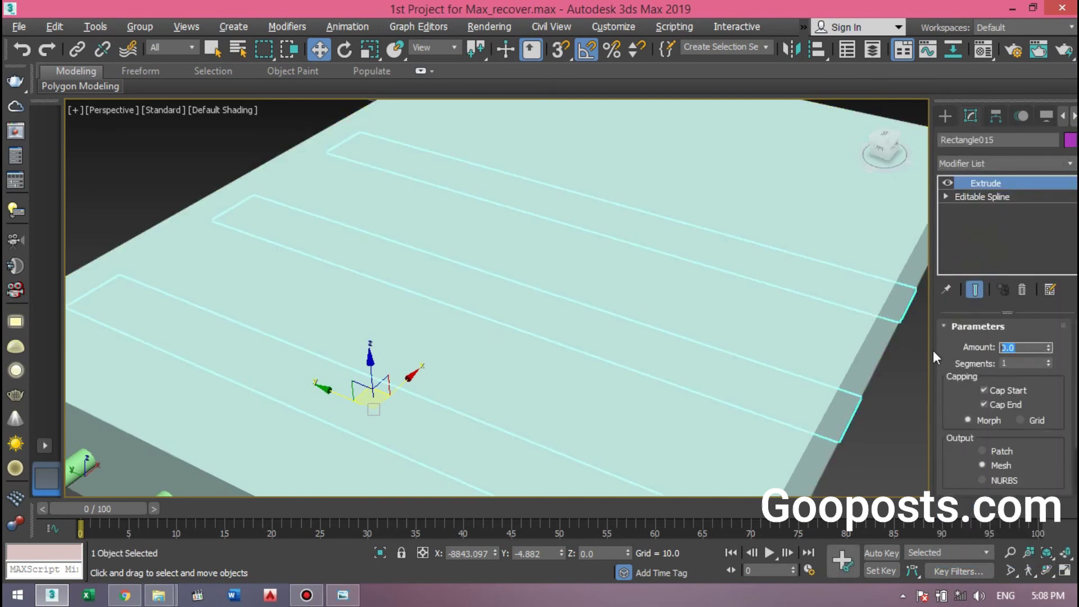
key(Return)
scroll(514, 291, down, 5)
scroll(465, 292, down, 4)
scroll(482, 306, down, 3)
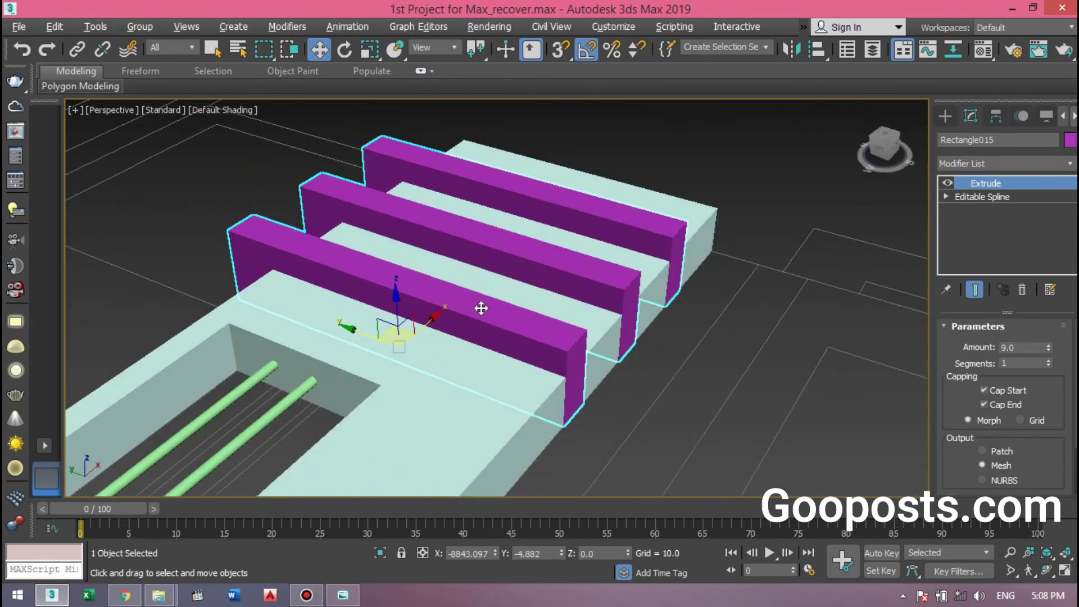
mouse_move(436, 313)
alt+middle_down()
mouse_move(434, 338)
mouse_move(357, 294)
mouse_move(344, 333)
mouse_move(417, 326)
mouse_move(376, 271)
alt+middle_up()
Step: Group the base and three pillars as Group007 and rotate it 90° upright
scroll(416, 326, down, 3)
scroll(376, 271, down, 2)
drag(214, 227, 410, 207)
click(139, 27)
click(152, 55)
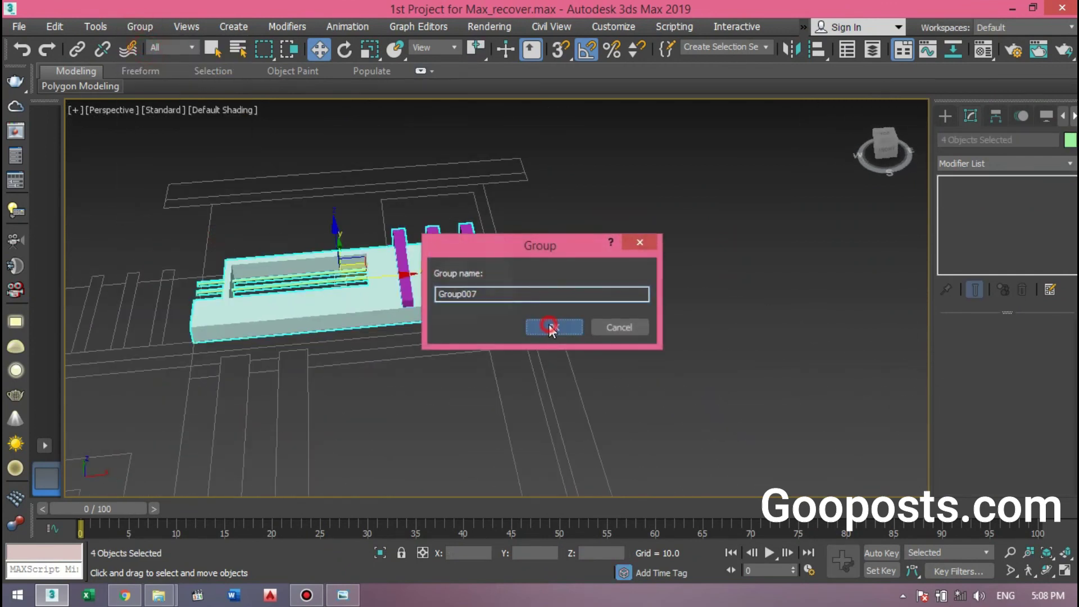
click(551, 328)
key(e)
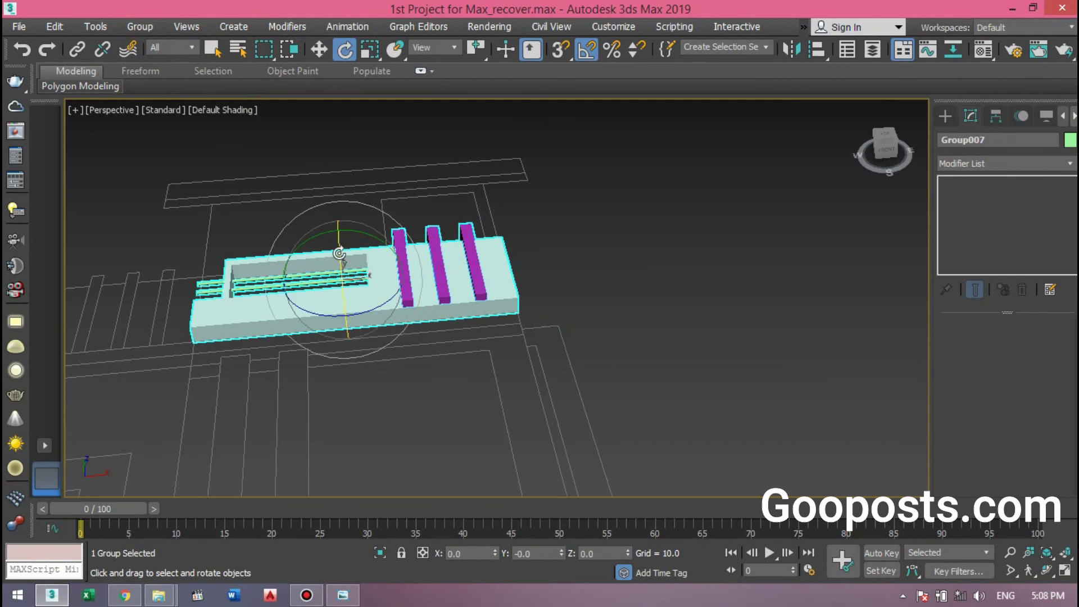
drag(341, 260, 342, 269)
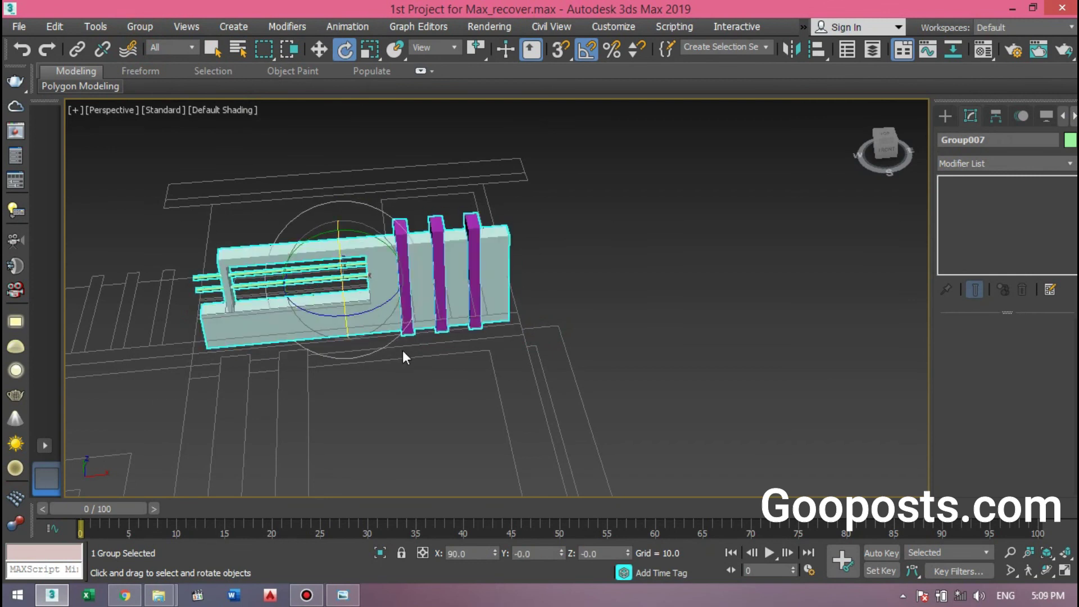
Step: Move Group007 up to the building and vertex-snap its corner onto the balcony edge
key(w)
scroll(414, 359, down, 2)
scroll(415, 360, down, 3)
mouse_move(405, 356)
alt+middle_down()
mouse_move(338, 345)
mouse_move(408, 317)
alt+middle_up()
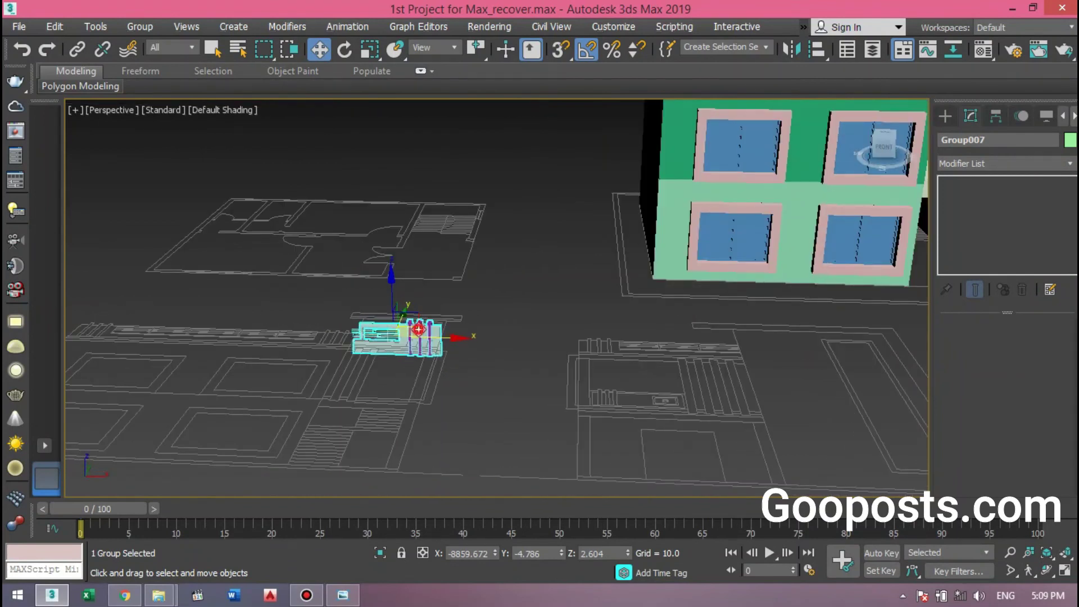
drag(418, 329, 711, 301)
alt+middle_drag(712, 300, 414, 452)
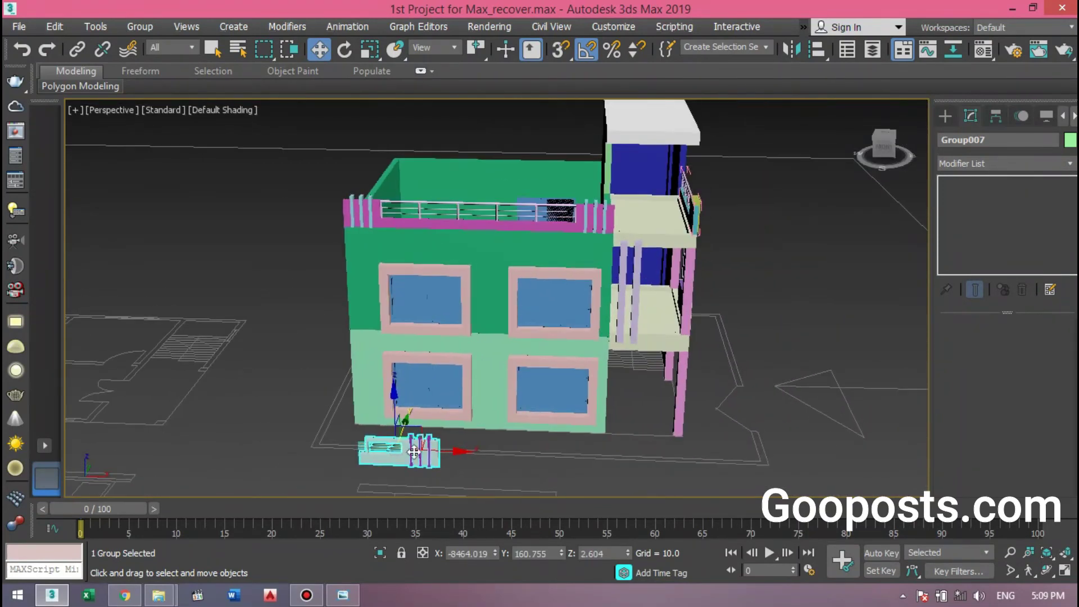
drag(393, 378, 440, 188)
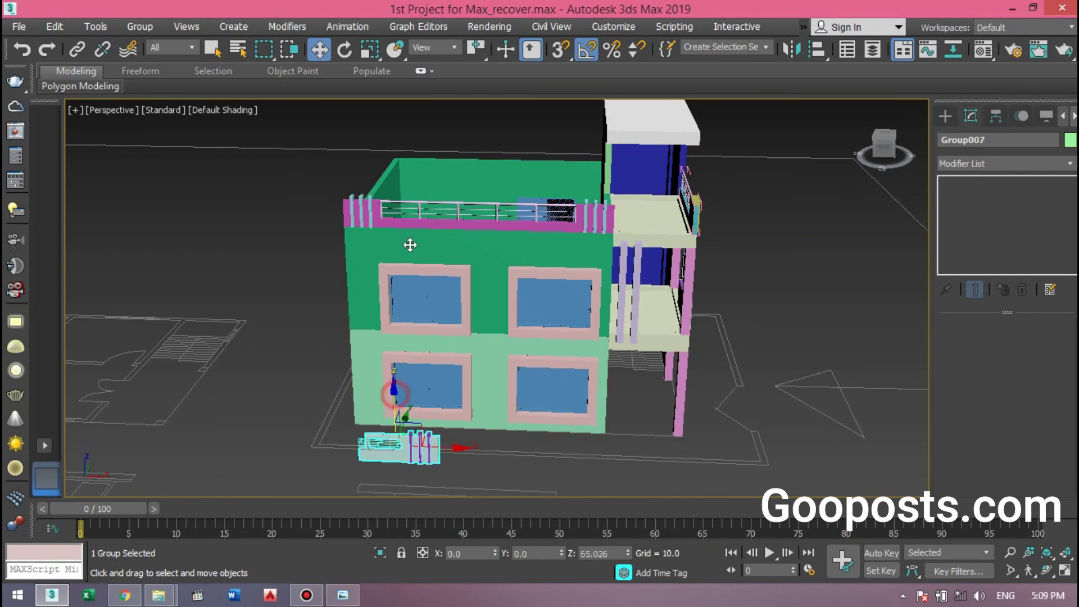
mouse_move(441, 188)
alt+middle_down()
mouse_move(496, 302)
mouse_move(423, 232)
alt+middle_up()
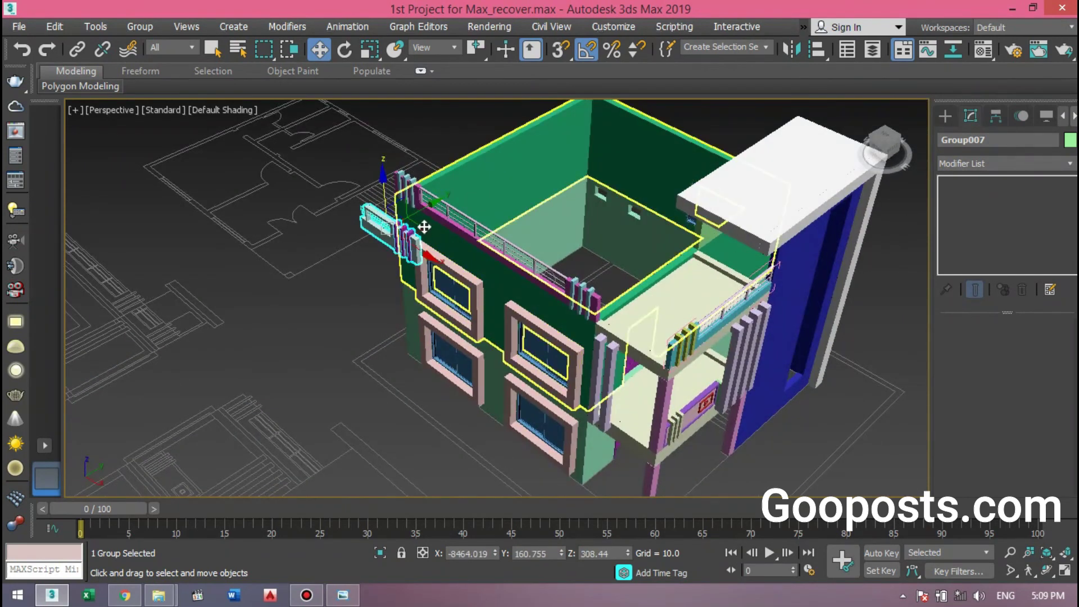
drag(422, 232, 666, 320)
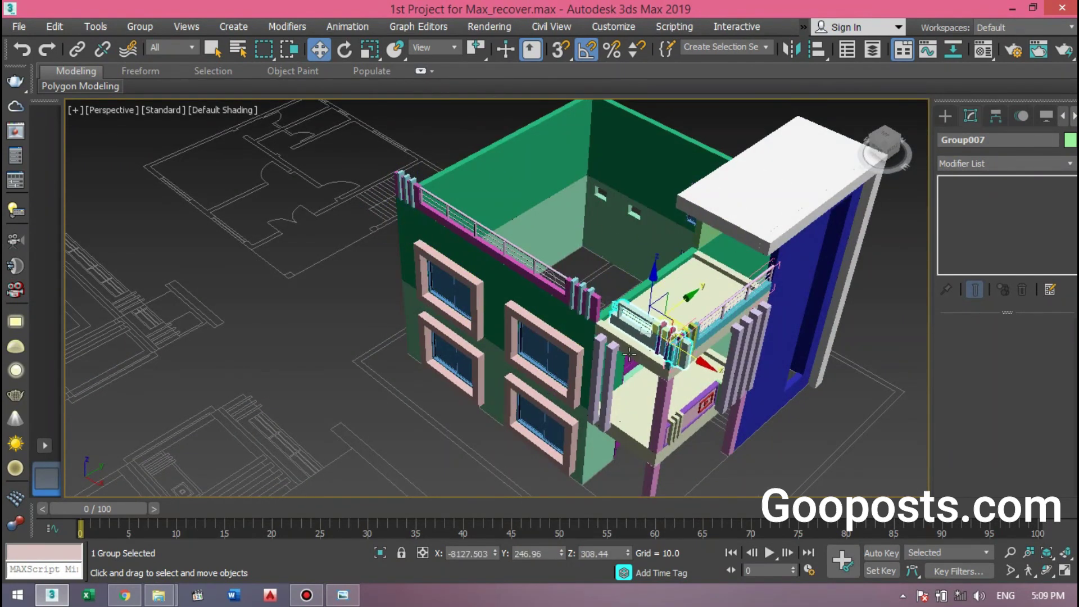
scroll(661, 323, up, 3)
scroll(577, 262, up, 2)
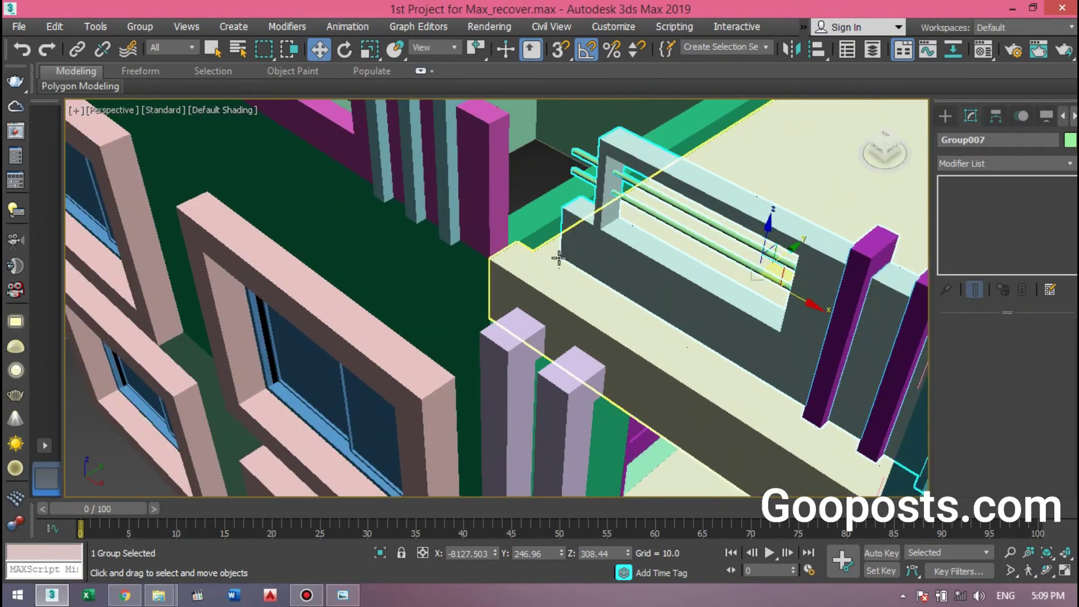
scroll(559, 258, up, 3)
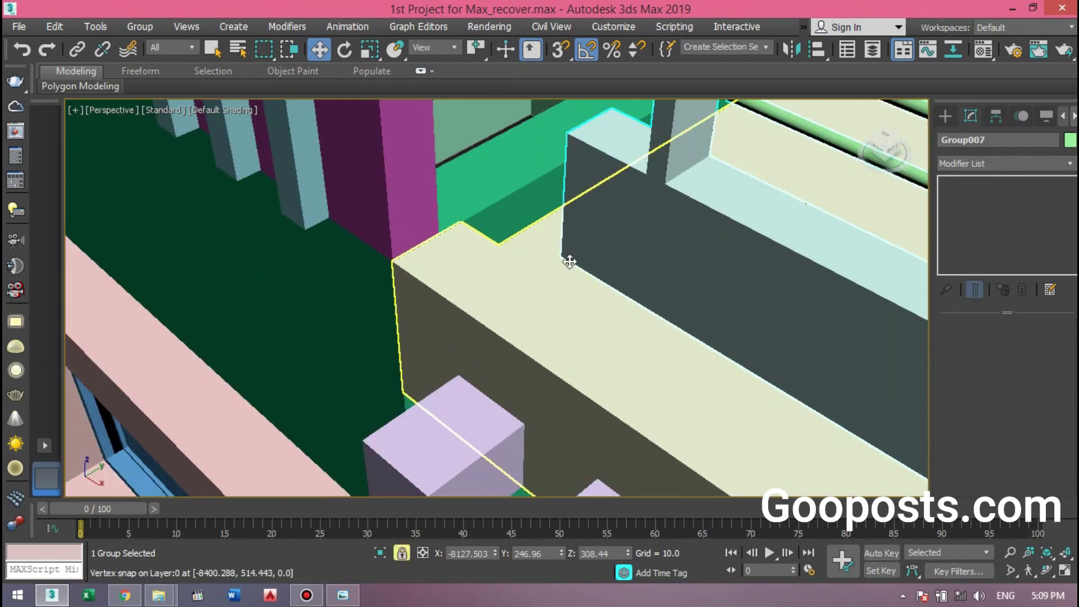
drag(559, 261, 396, 263)
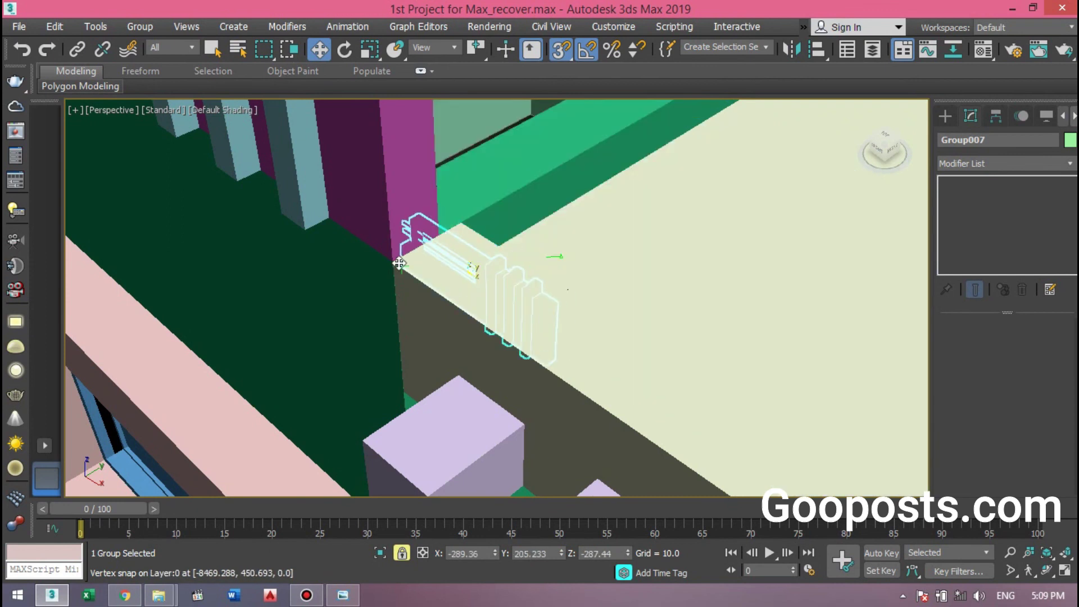
Step: Check the railing from the front, then select the building group
scroll(416, 304, down, 3)
scroll(406, 374, down, 1)
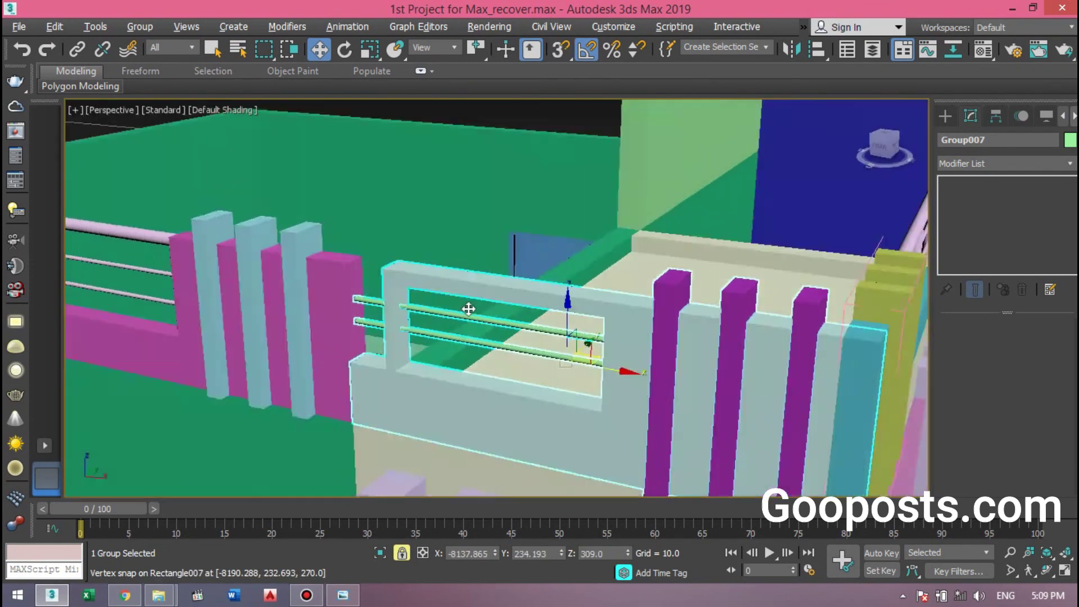
alt+middle_drag(415, 359, 485, 304)
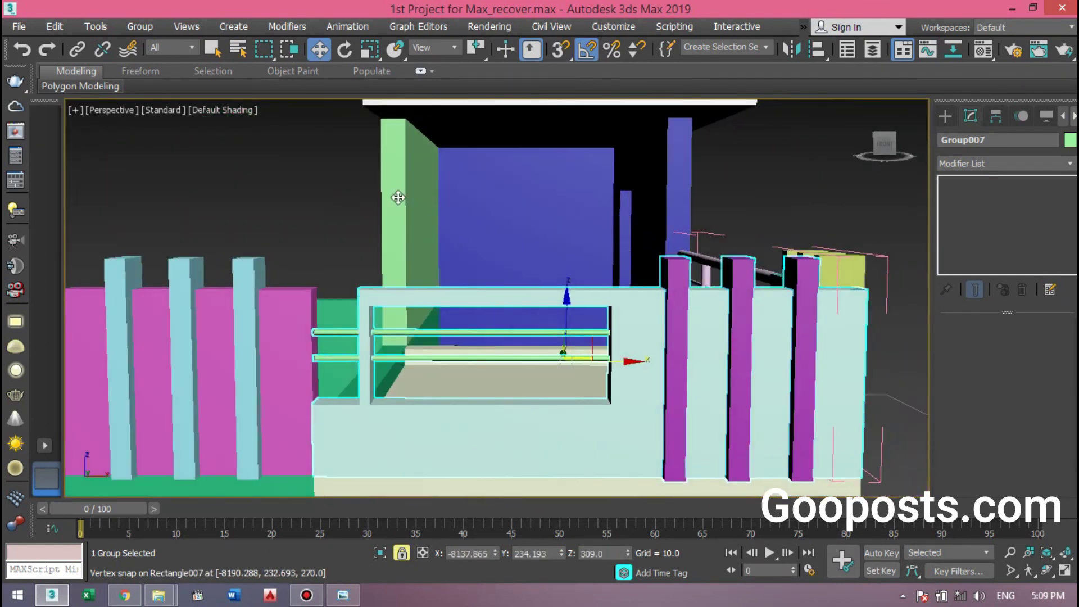
scroll(355, 202, down, 2)
click(575, 309)
mouse_move(574, 309)
alt+middle_down()
mouse_move(377, 321)
mouse_move(462, 300)
alt+middle_up()
click(377, 320)
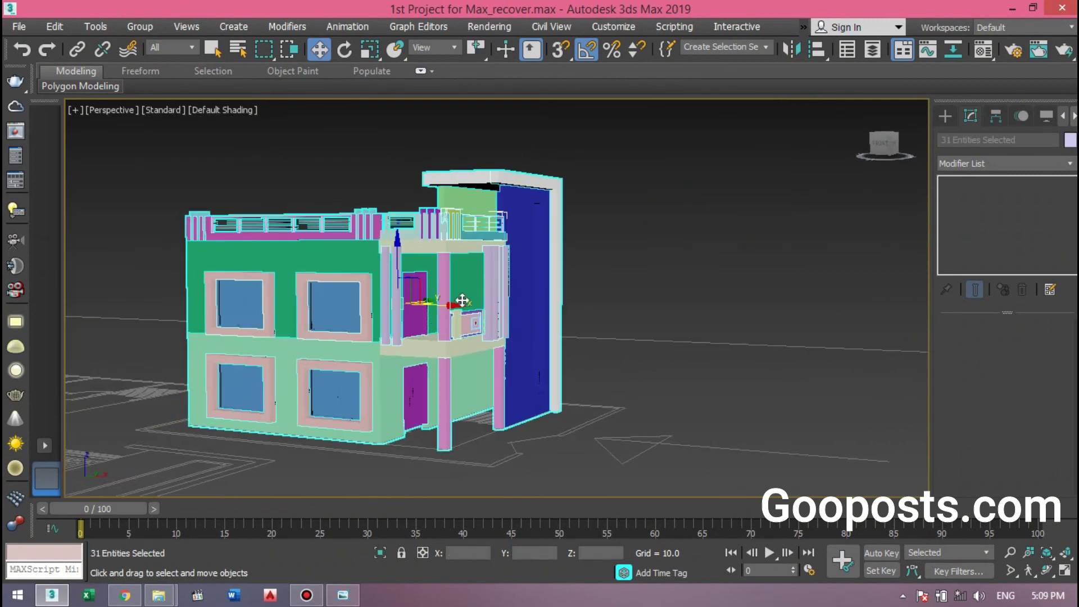
Step: Close the opened building group and clear the selection
click(125, 26)
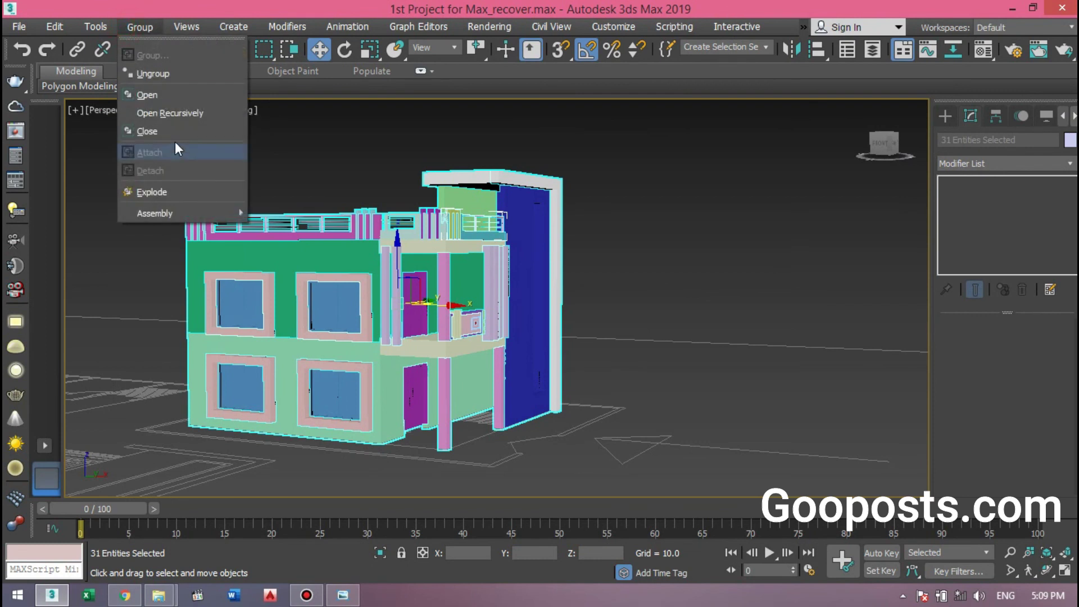
click(150, 132)
click(176, 185)
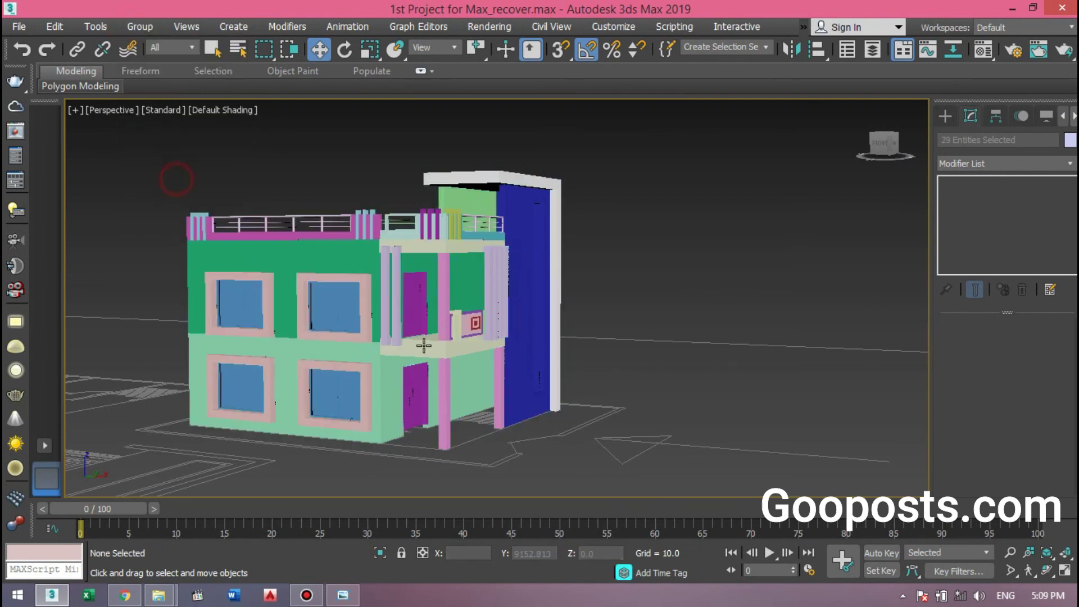
scroll(330, 338, up, 3)
mouse_move(348, 333)
alt+middle_down()
mouse_move(403, 330)
mouse_move(381, 349)
mouse_move(403, 349)
alt+middle_up()
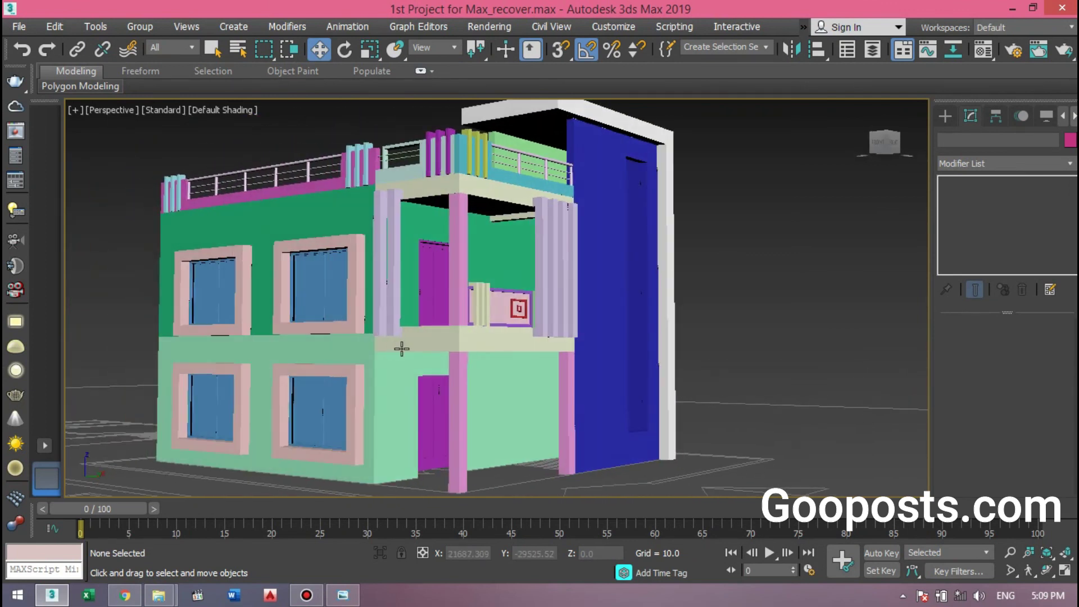
Step: Orbit, pan and zoom around the house to inspect both balcony parapets
scroll(480, 395, down, 5)
mouse_move(480, 395)
alt+middle_down()
mouse_move(465, 273)
mouse_move(488, 278)
mouse_move(472, 299)
mouse_move(398, 279)
alt+middle_up()
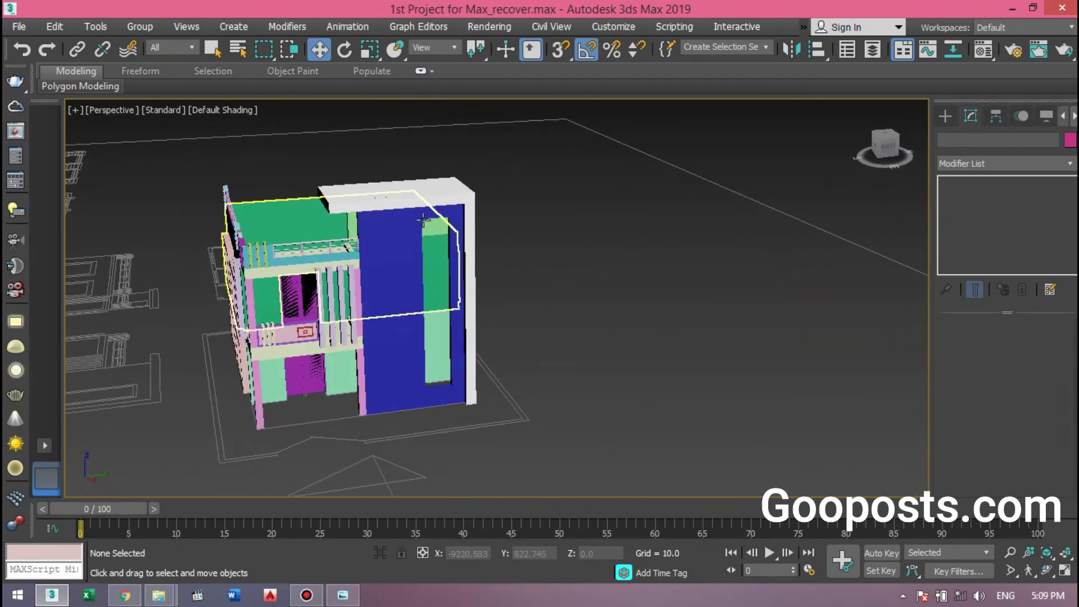
mouse_move(303, 352)
alt+middle_down()
mouse_move(352, 352)
mouse_move(302, 393)
mouse_move(592, 437)
alt+middle_up()
scroll(301, 393, down, 5)
scroll(313, 405, up, 2)
scroll(313, 404, up, 2)
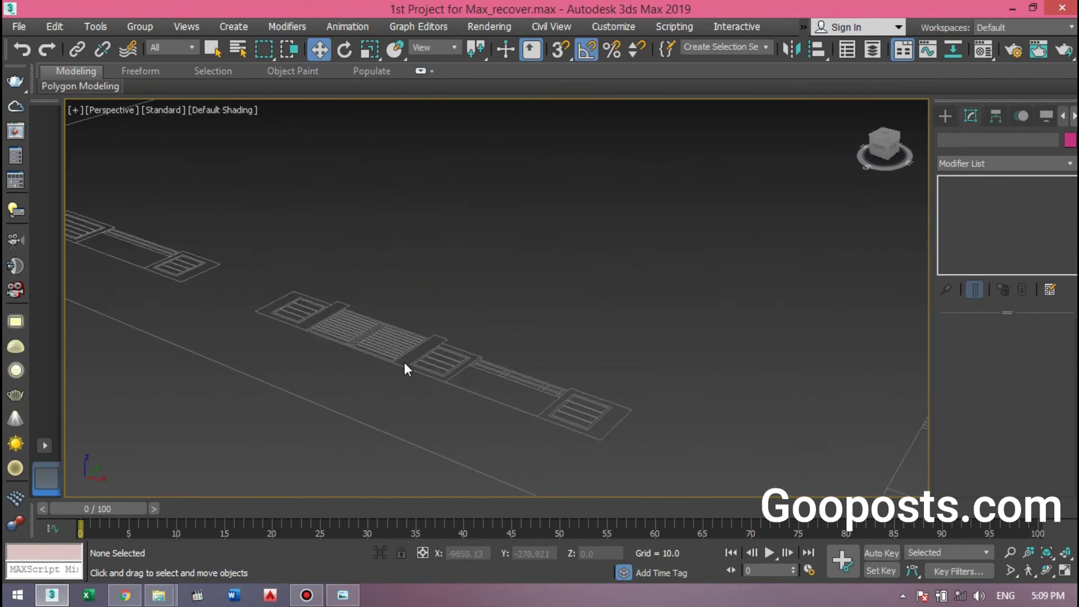
scroll(410, 366, up, 2)
scroll(210, 276, up, 2)
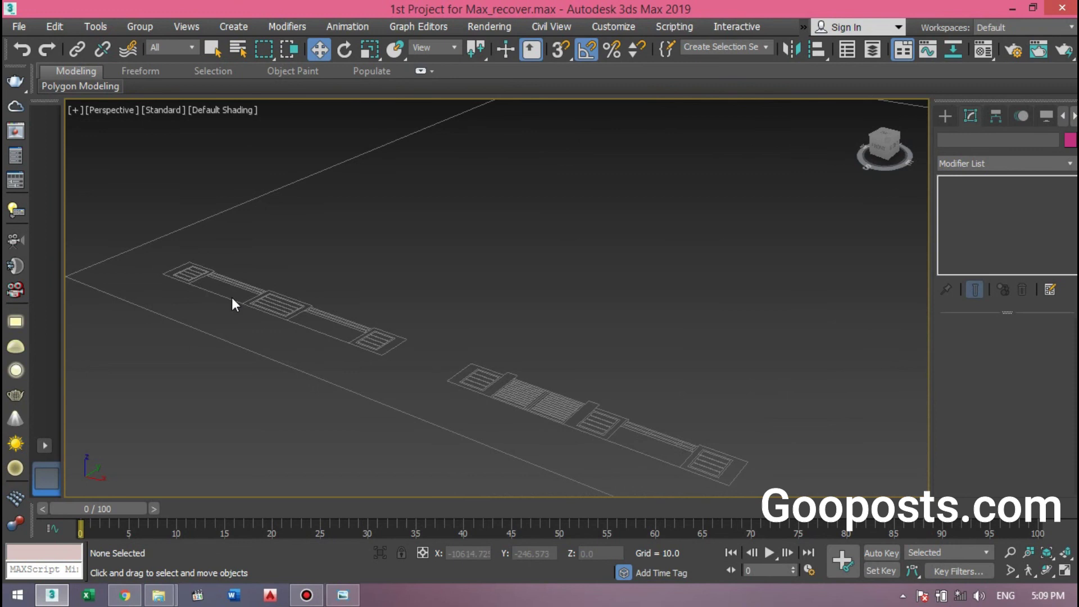
scroll(332, 337, down, 2)
middle_drag(485, 384, 211, 327)
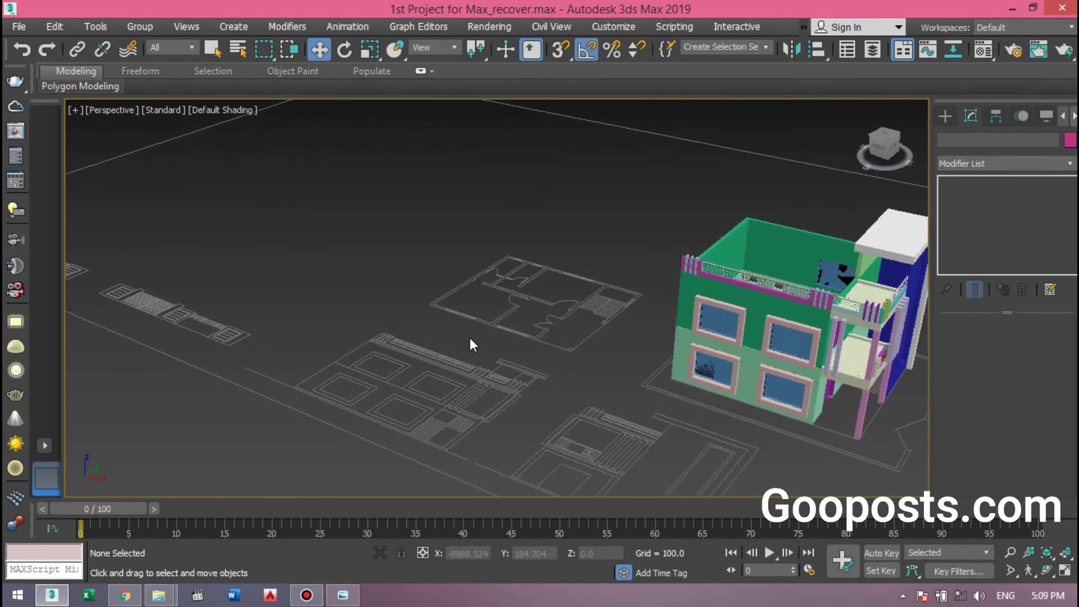
scroll(393, 346, down, 2)
scroll(208, 336, down, 2)
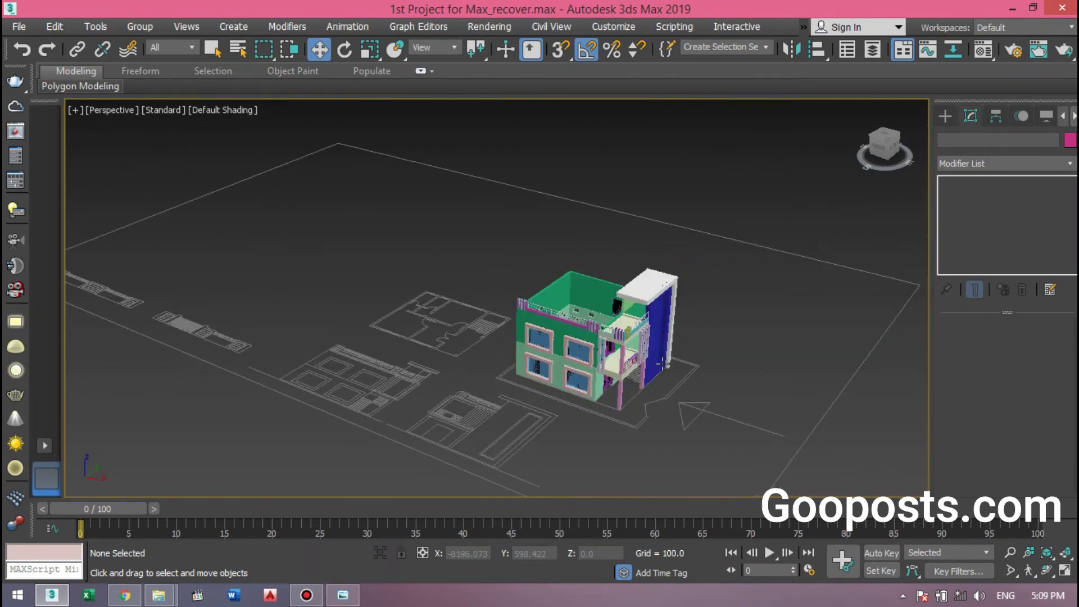
scroll(662, 364, up, 4)
scroll(596, 360, down, 2)
scroll(522, 306, down, 1)
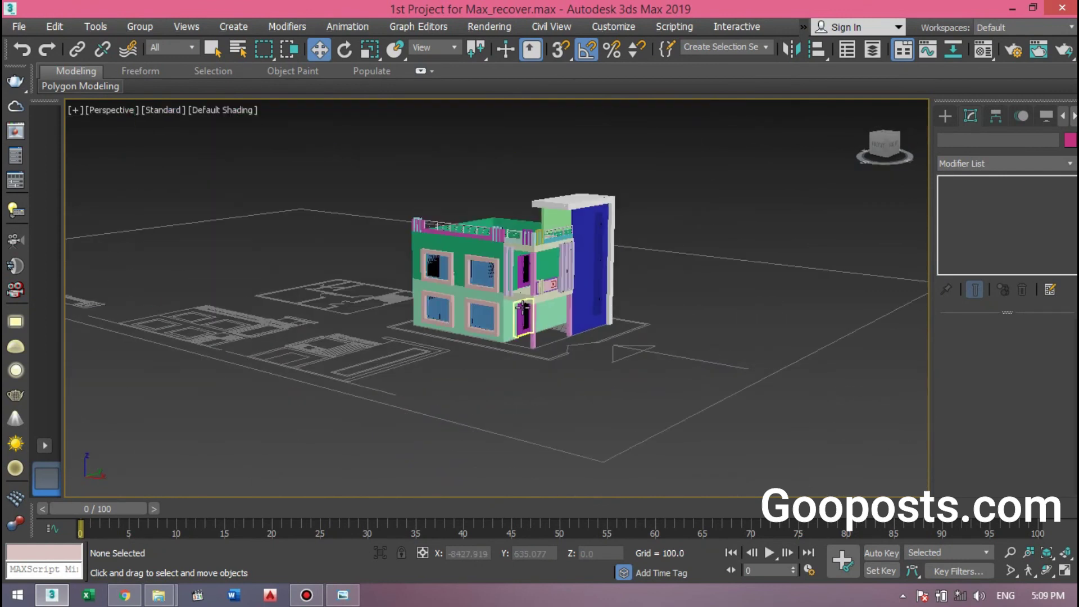
scroll(506, 312, up, 2)
middle_drag(494, 315, 481, 320)
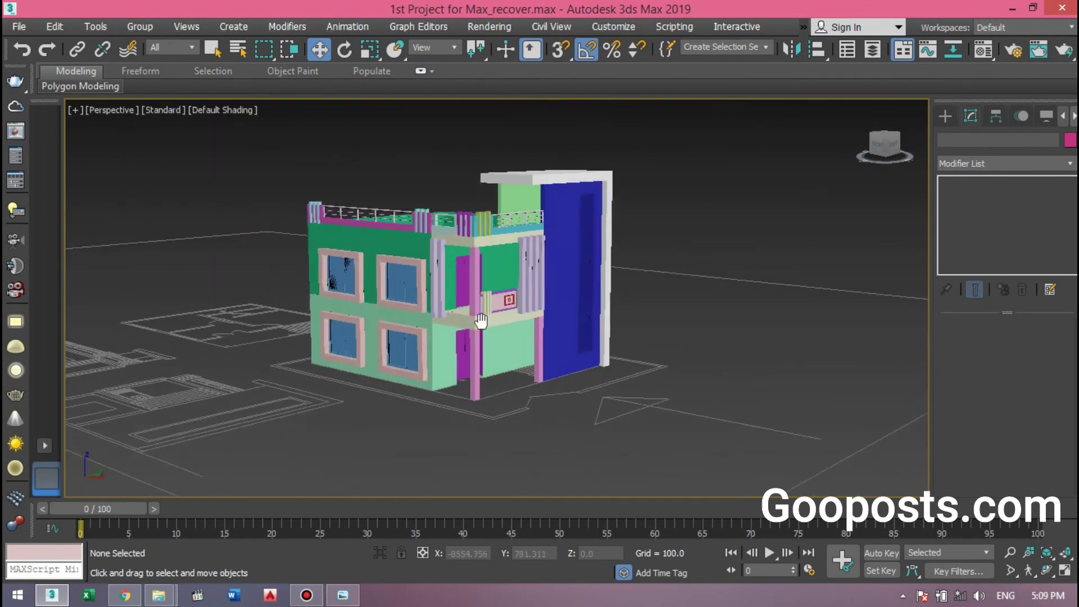
scroll(472, 318, up, 2)
scroll(448, 331, up, 1)
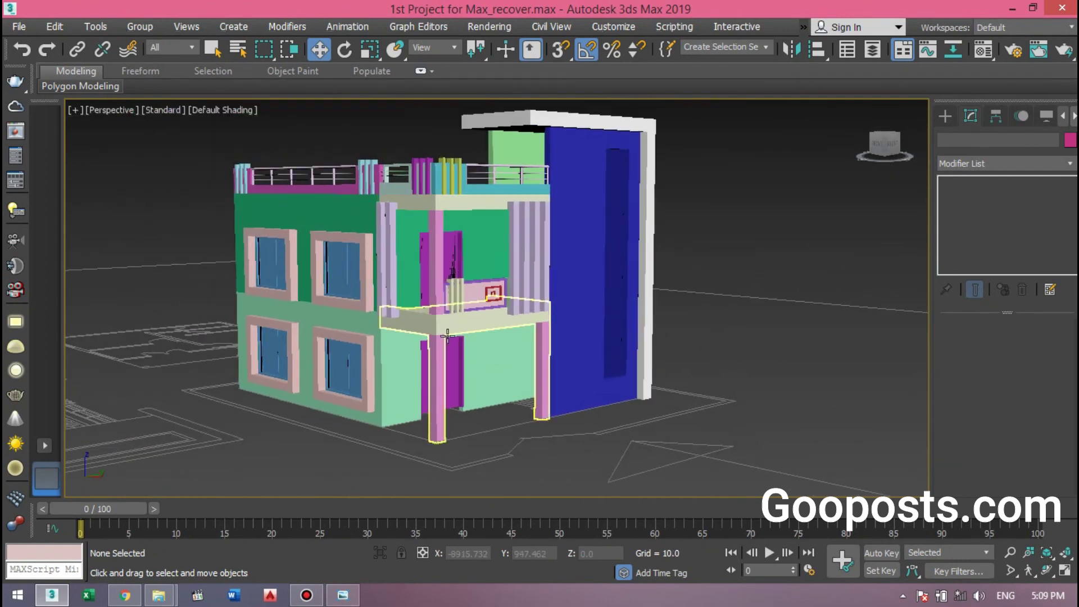